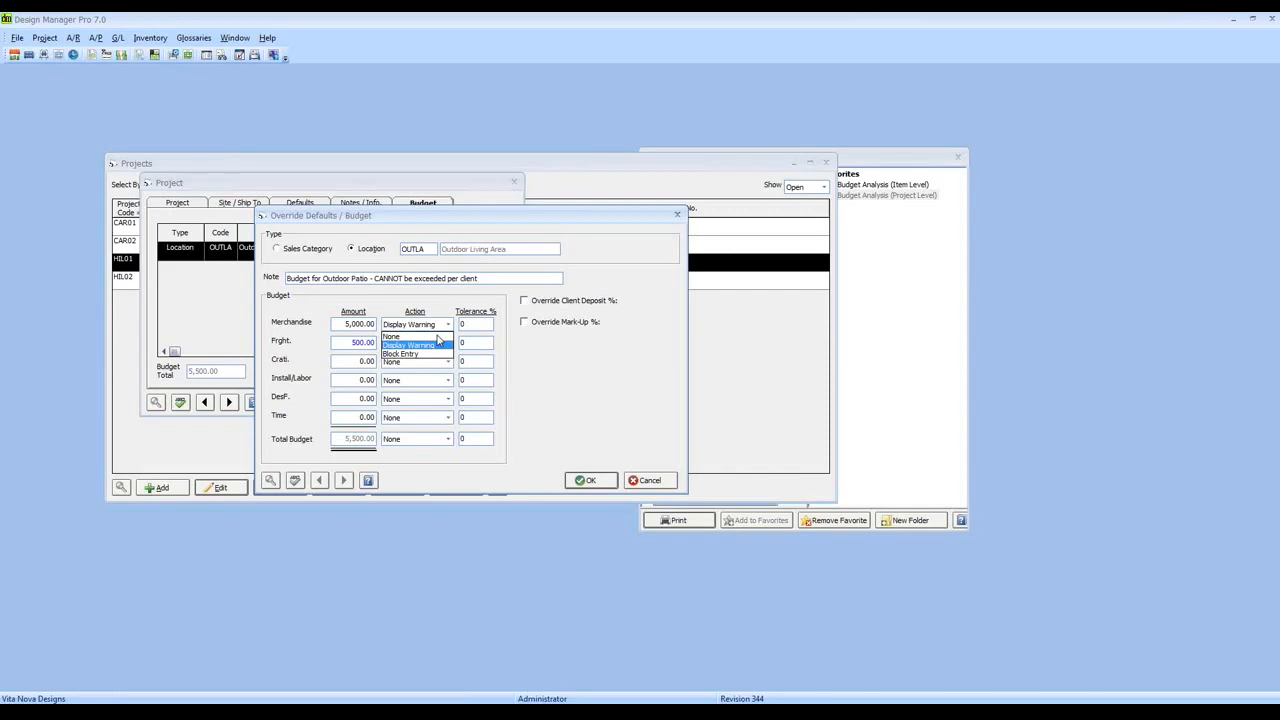
Set the Merchandise and Freight budget actions to Block Entry for the Outdoor Living Area and save the budget entry
key(Down)
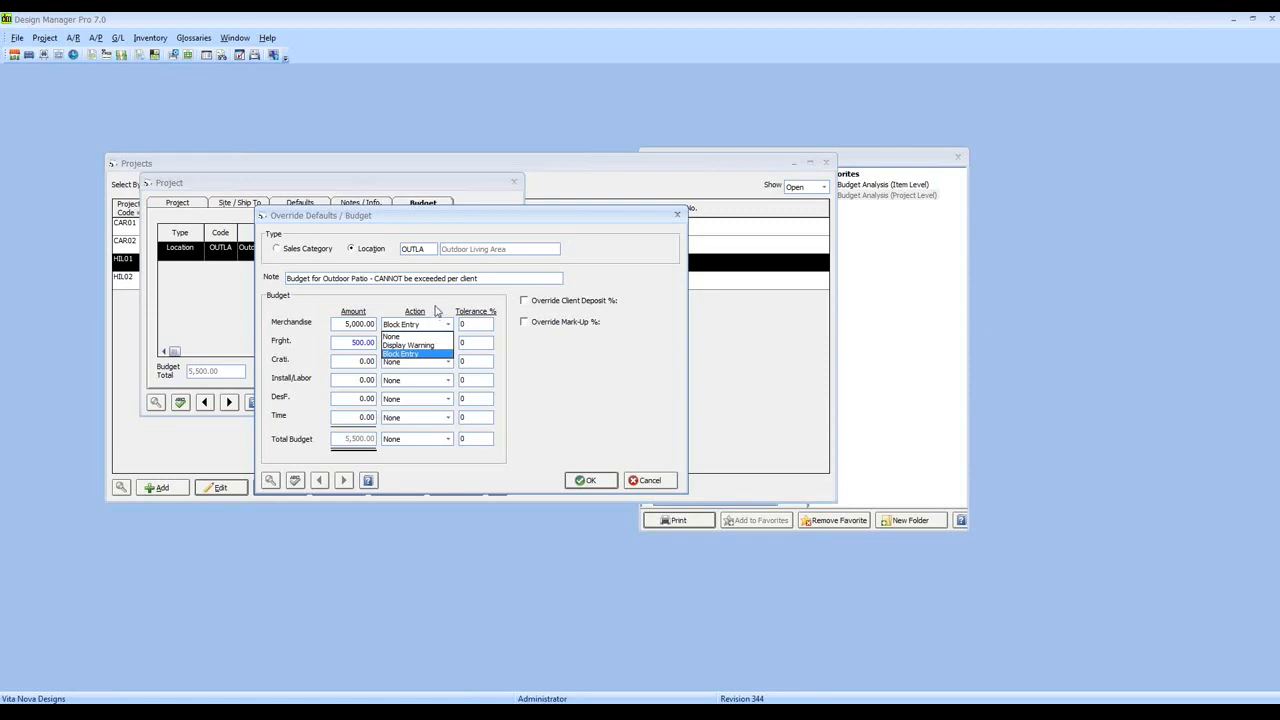
click(438, 312)
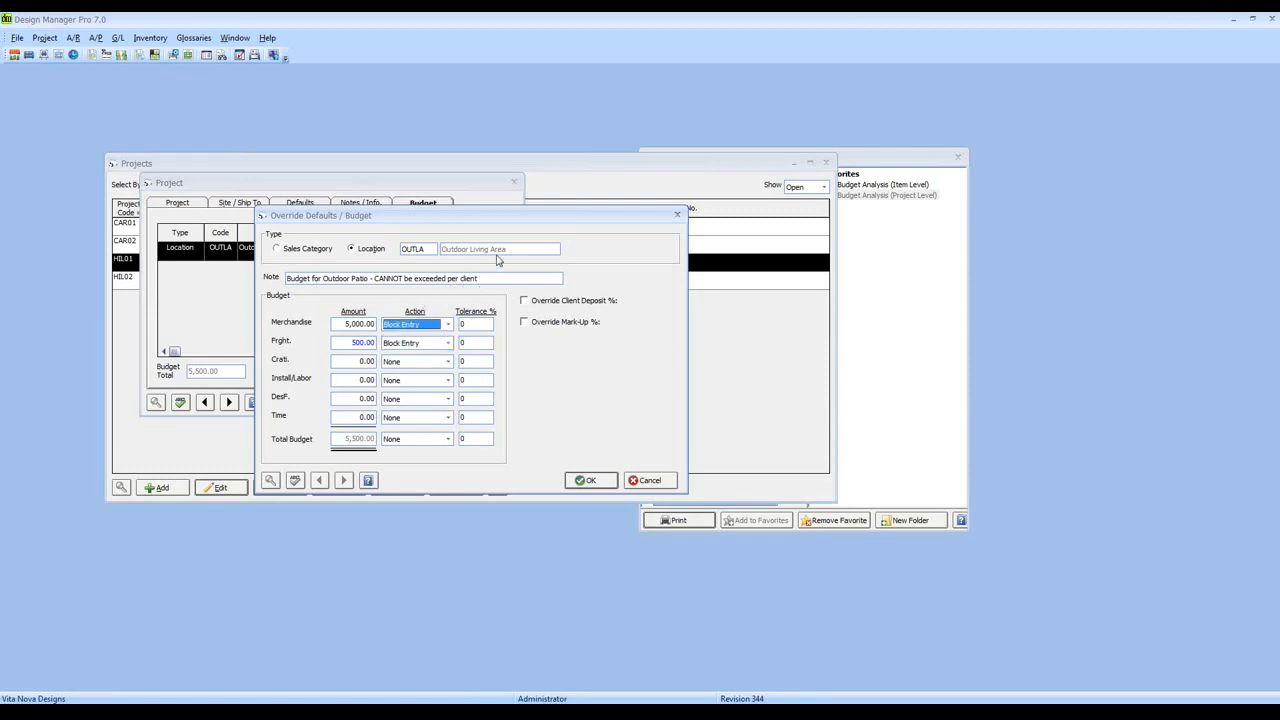
click(423, 343)
click(419, 374)
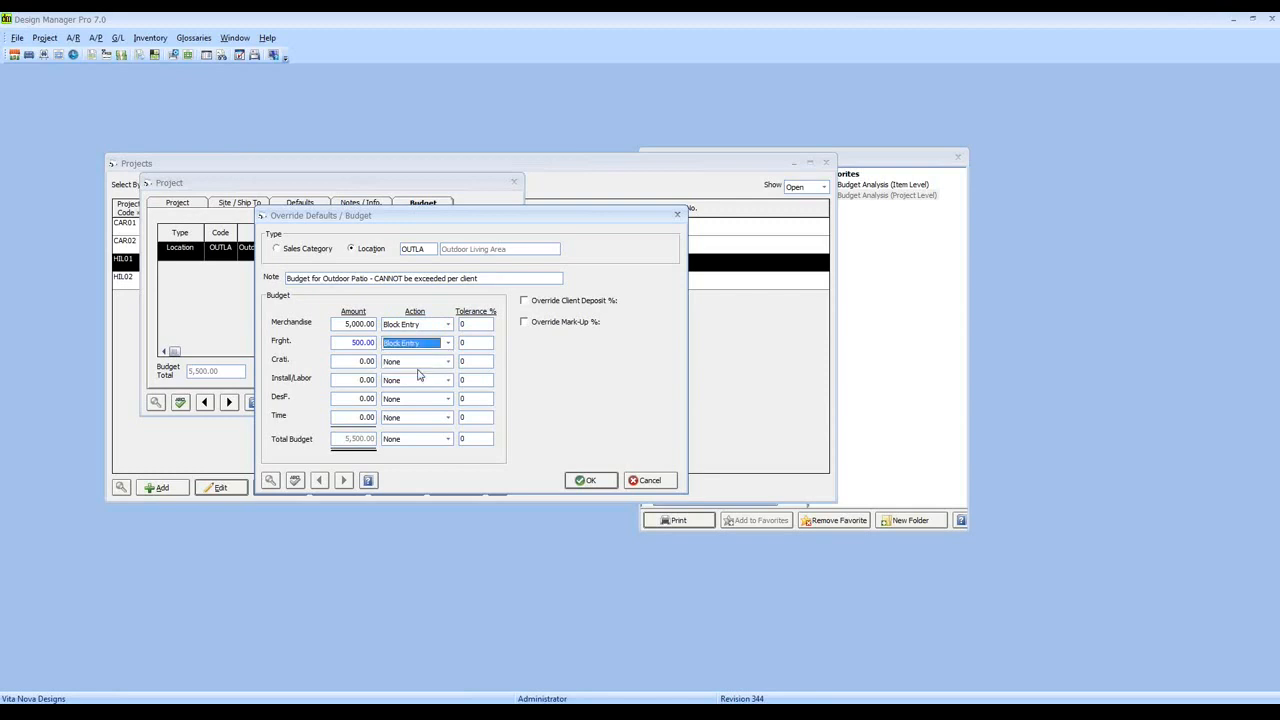
click(476, 340)
click(475, 324)
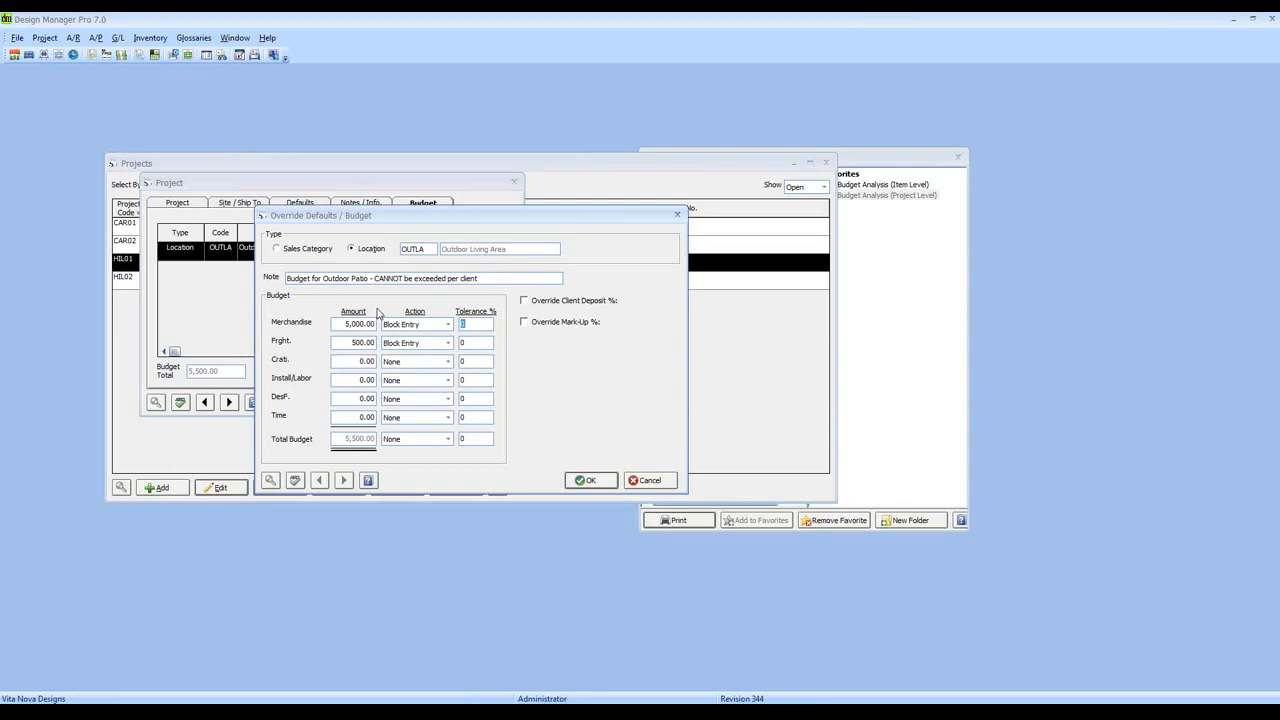
click(488, 279)
click(593, 480)
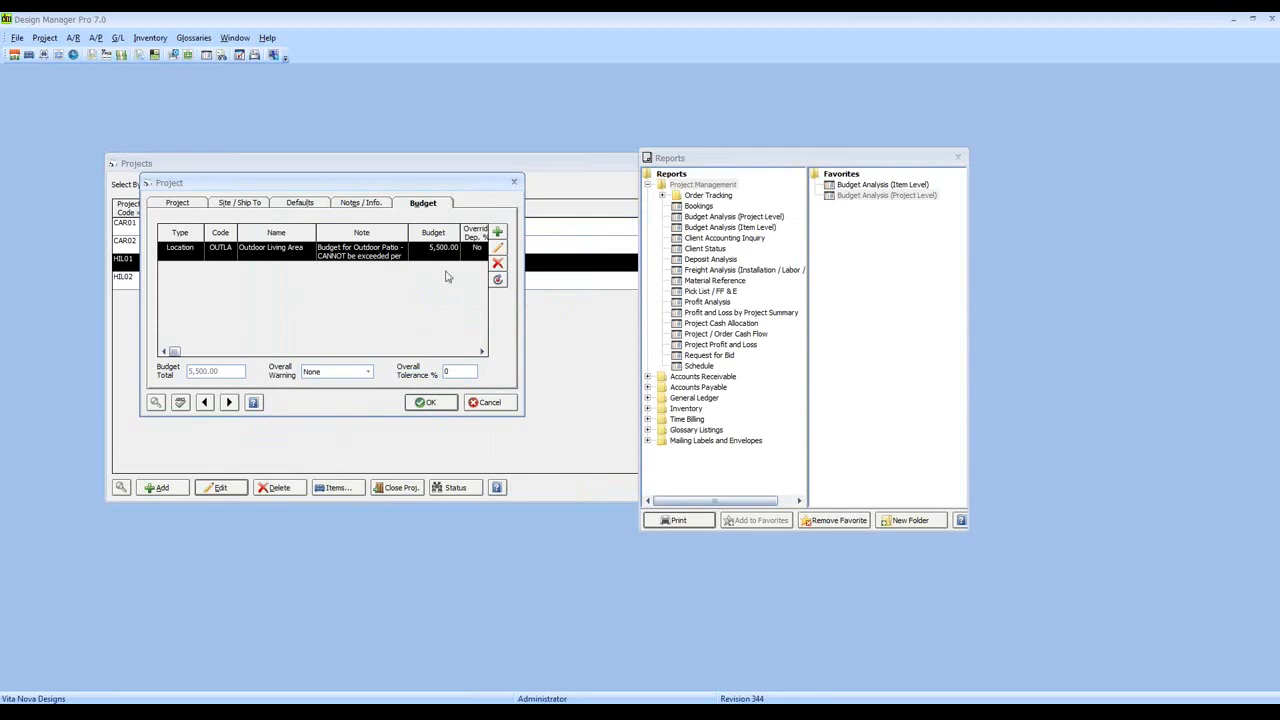
Add a Location budget for GBED1 with 10,000 for Merchandise and 1,000 for Freight
click(497, 233)
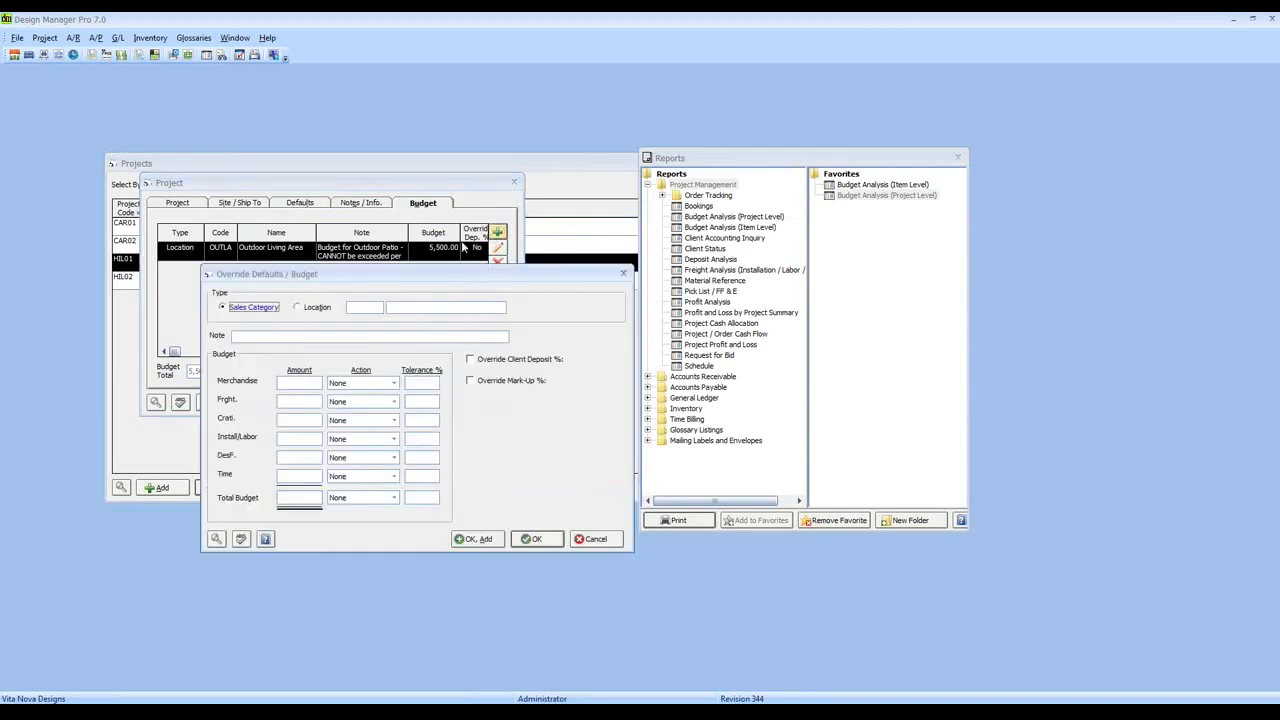
drag(352, 278, 382, 279)
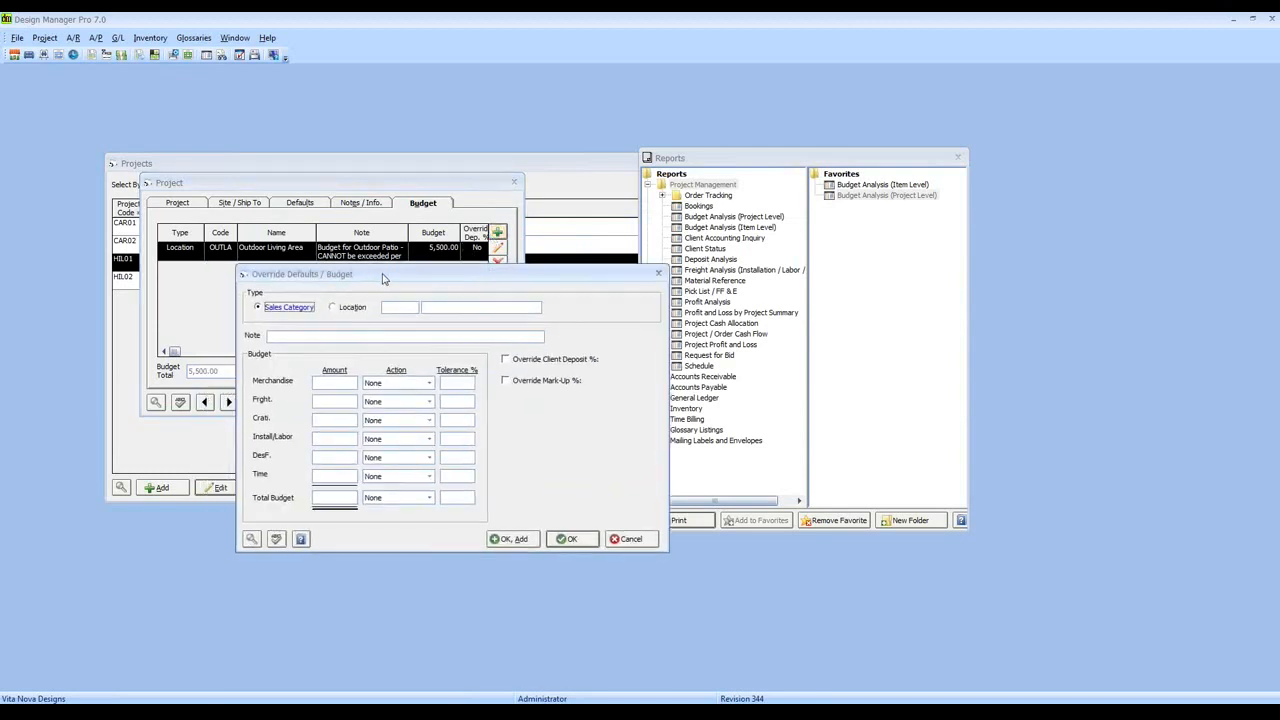
click(334, 307)
text(GBED 1)
key(Tab)
click(344, 380)
text(10000)
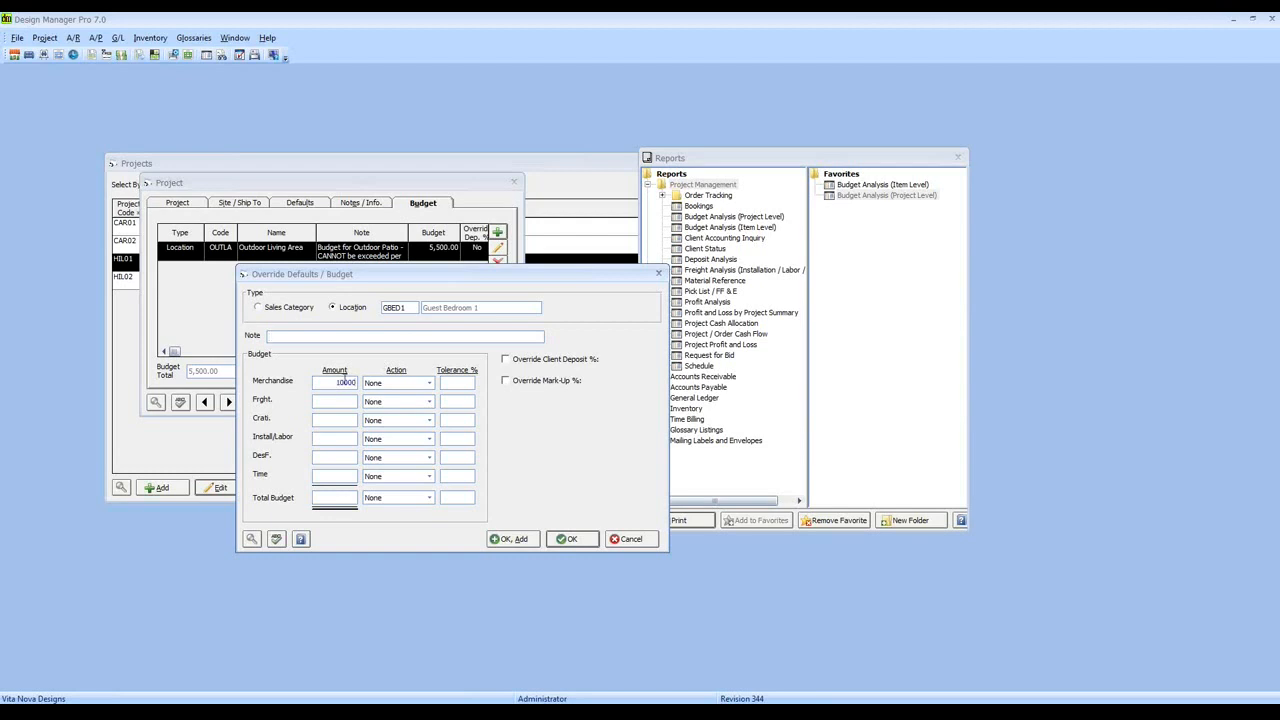
click(336, 400)
text(1000)
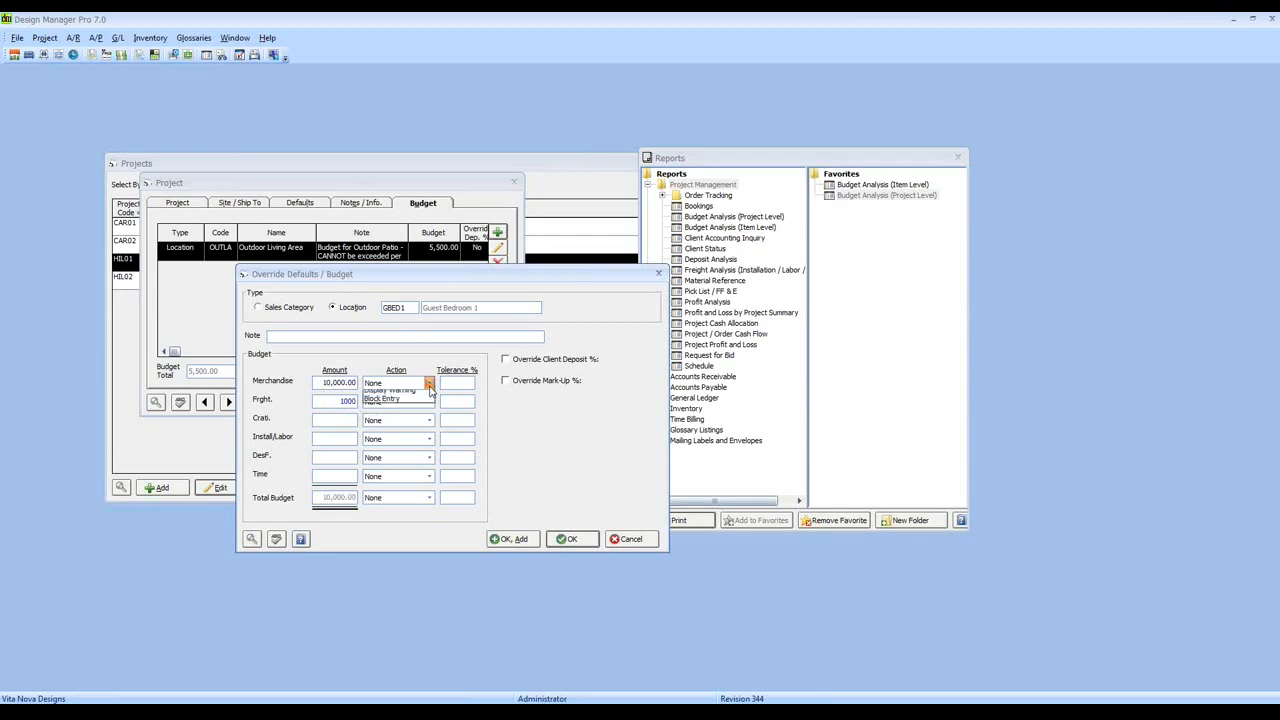
Set the Guest Bedroom 1 Merchandise and Freight actions to Display Warning, and save the entry while starting another
click(424, 401)
click(422, 403)
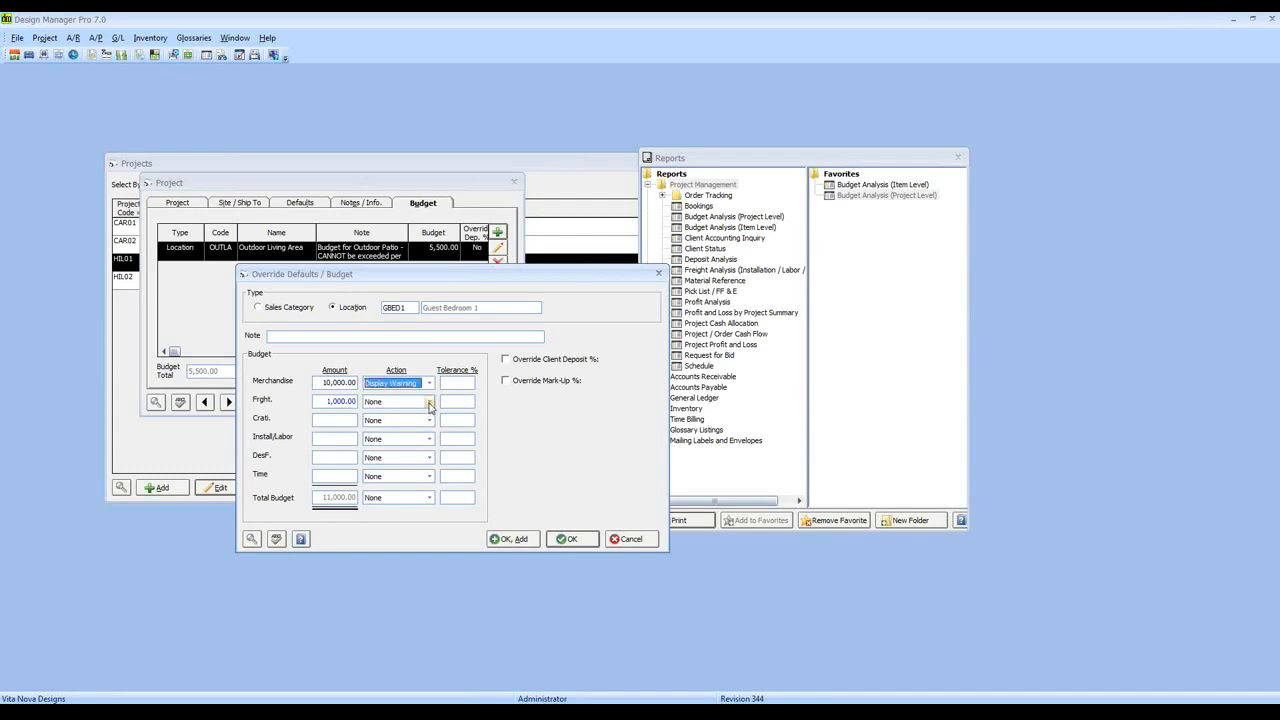
click(429, 401)
click(428, 422)
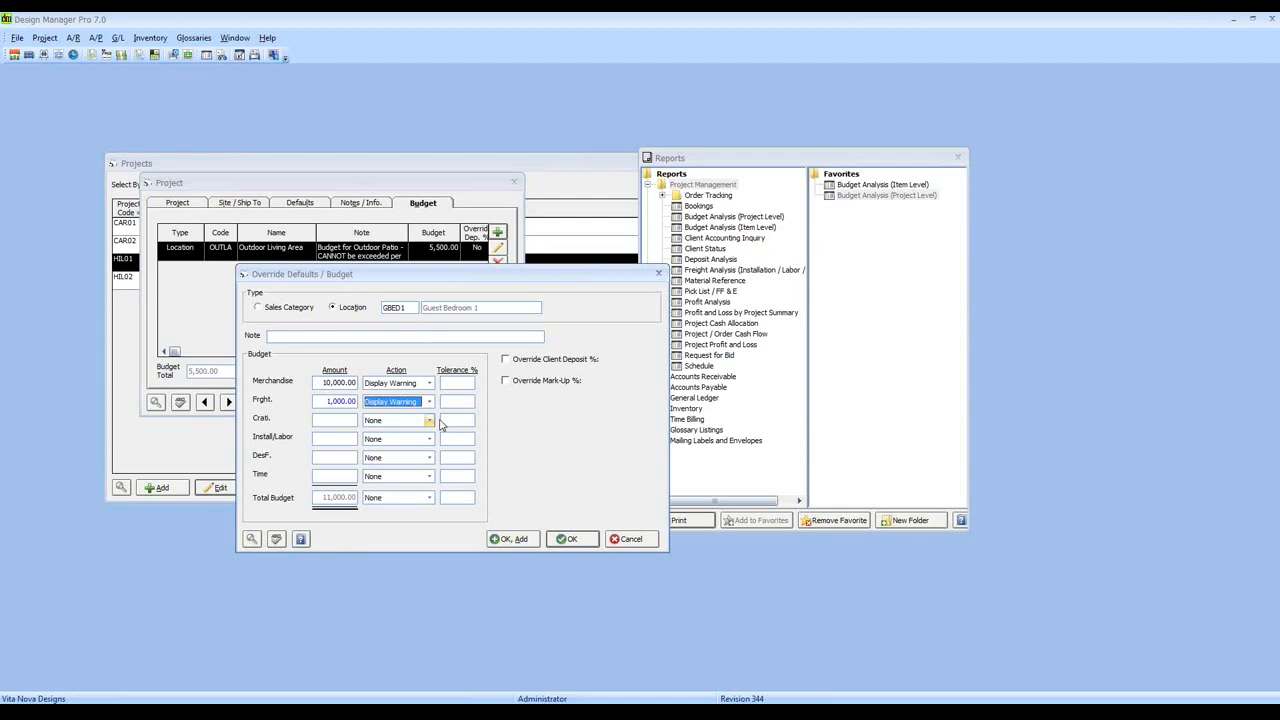
click(510, 541)
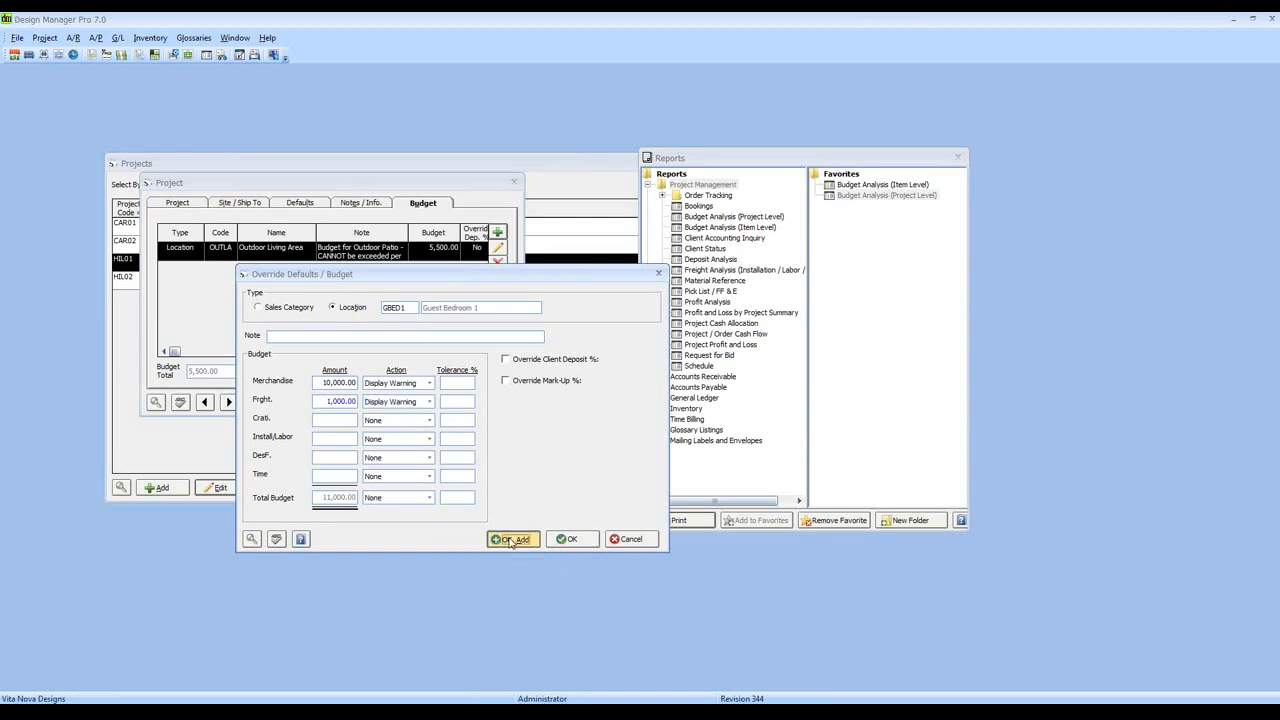
Make the new budget entry a Location type and choose the TIME location from the lookup list
click(337, 309)
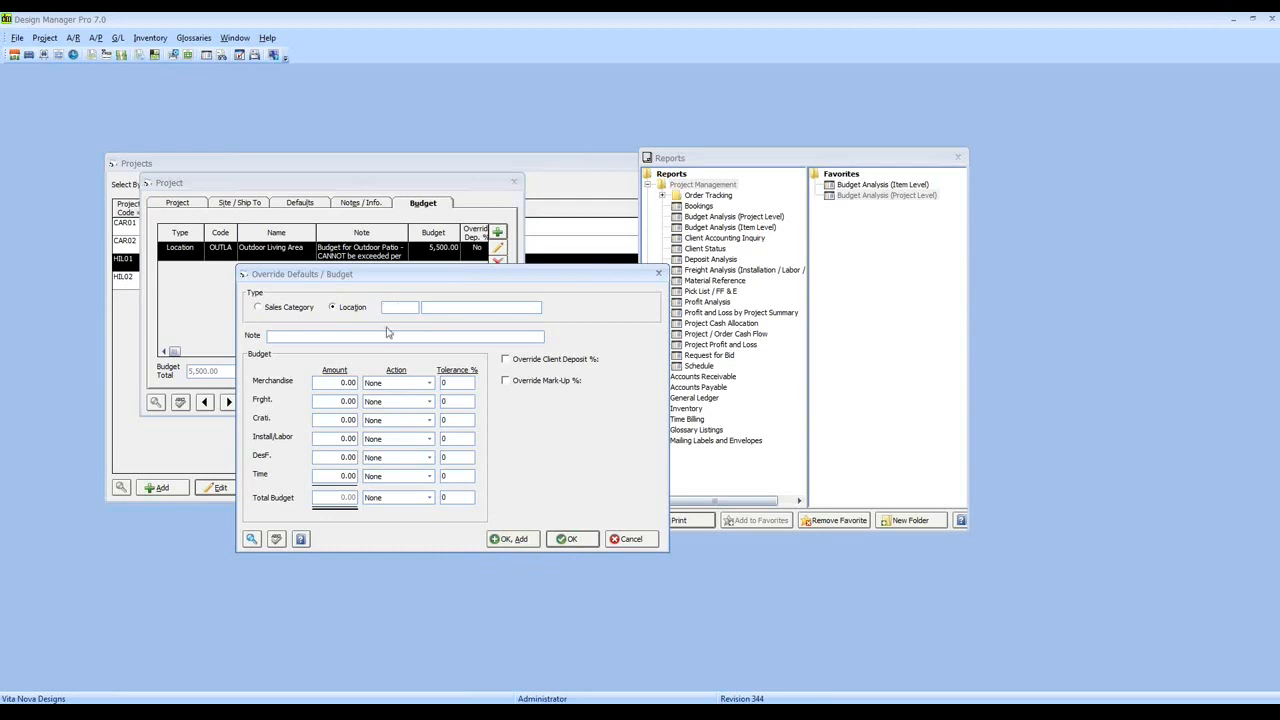
click(251, 539)
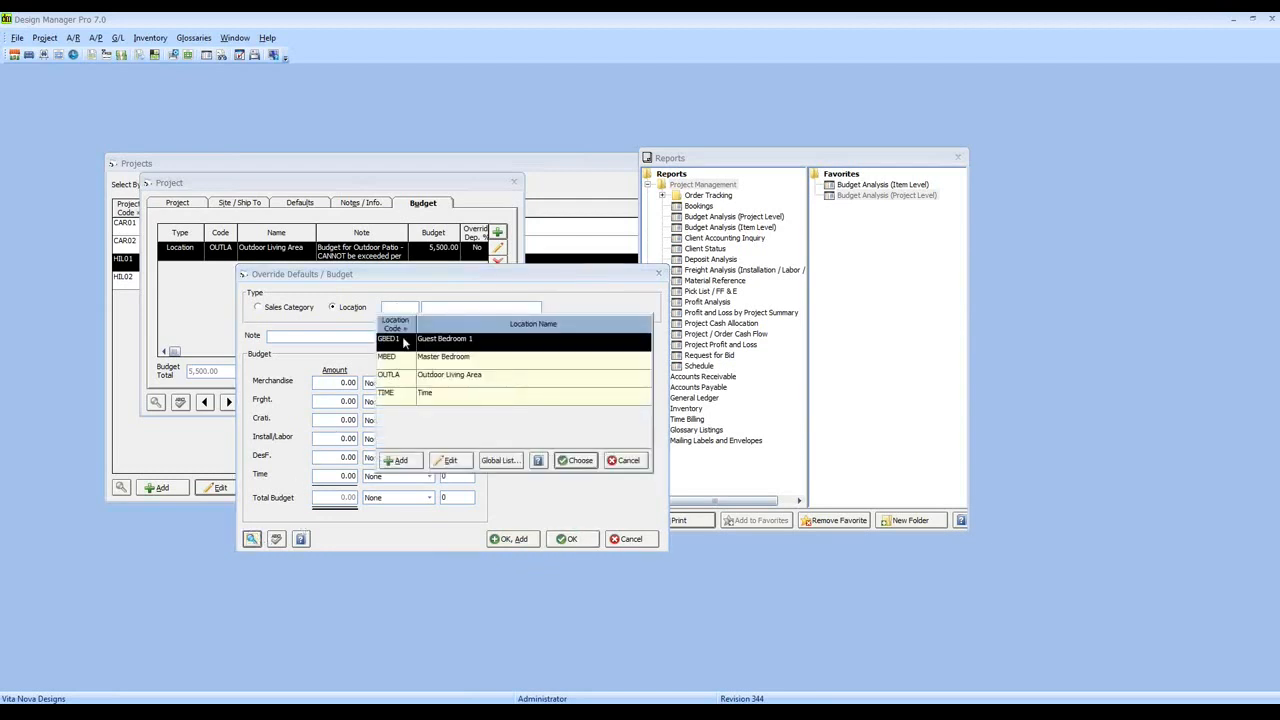
click(405, 393)
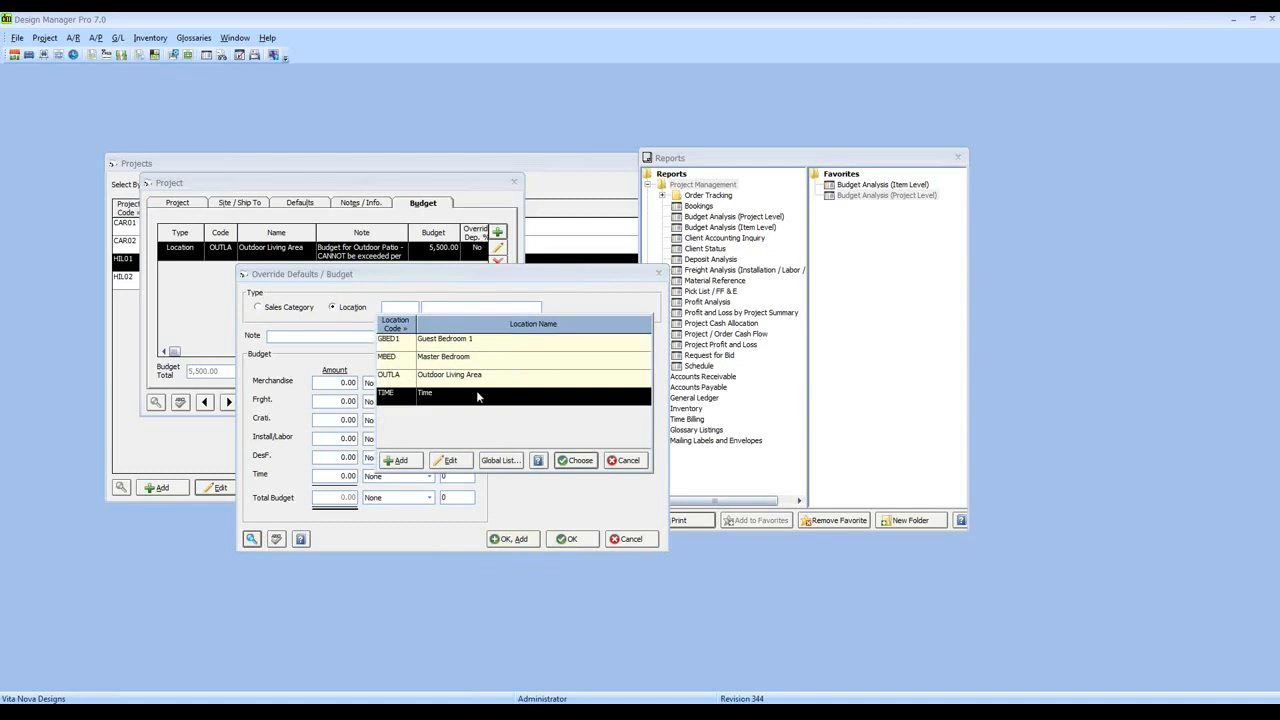
click(576, 461)
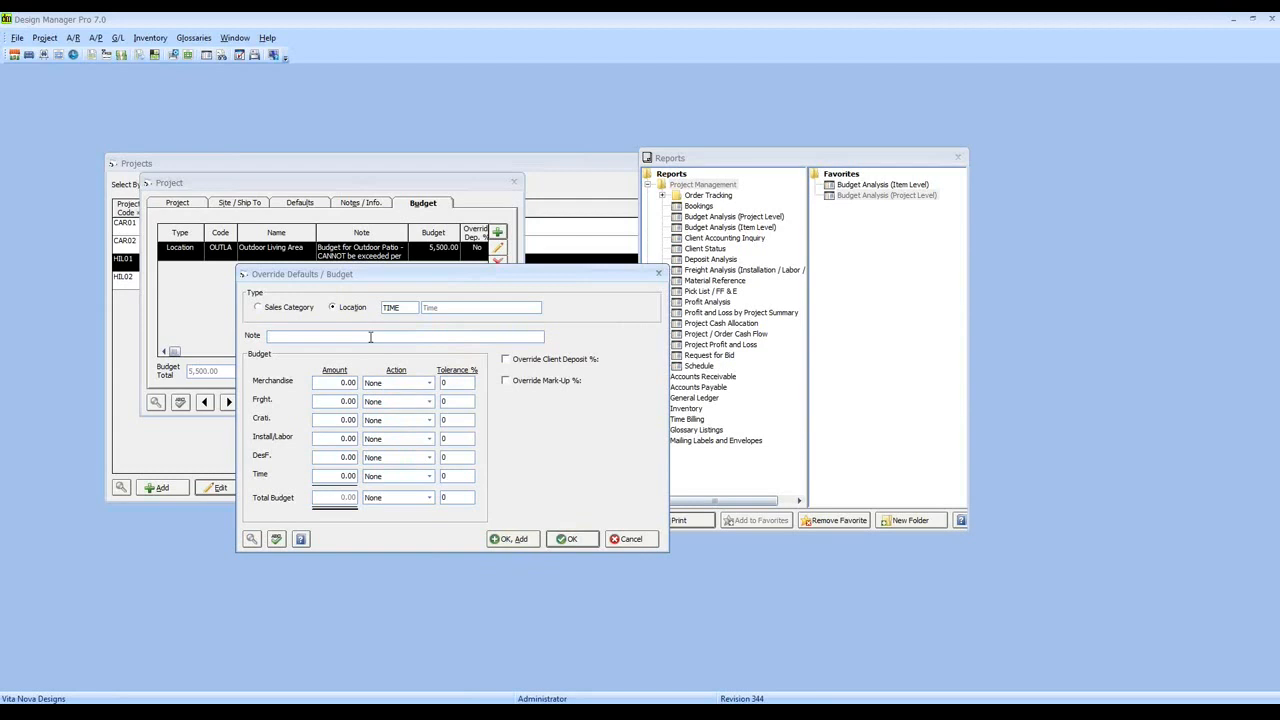
Add the note "Budget for Design Services", budget 2,500 for Time with Display Warning, and save while starting another entry
text(Budget for Design Services)
click(343, 475)
text(2500)
click(428, 478)
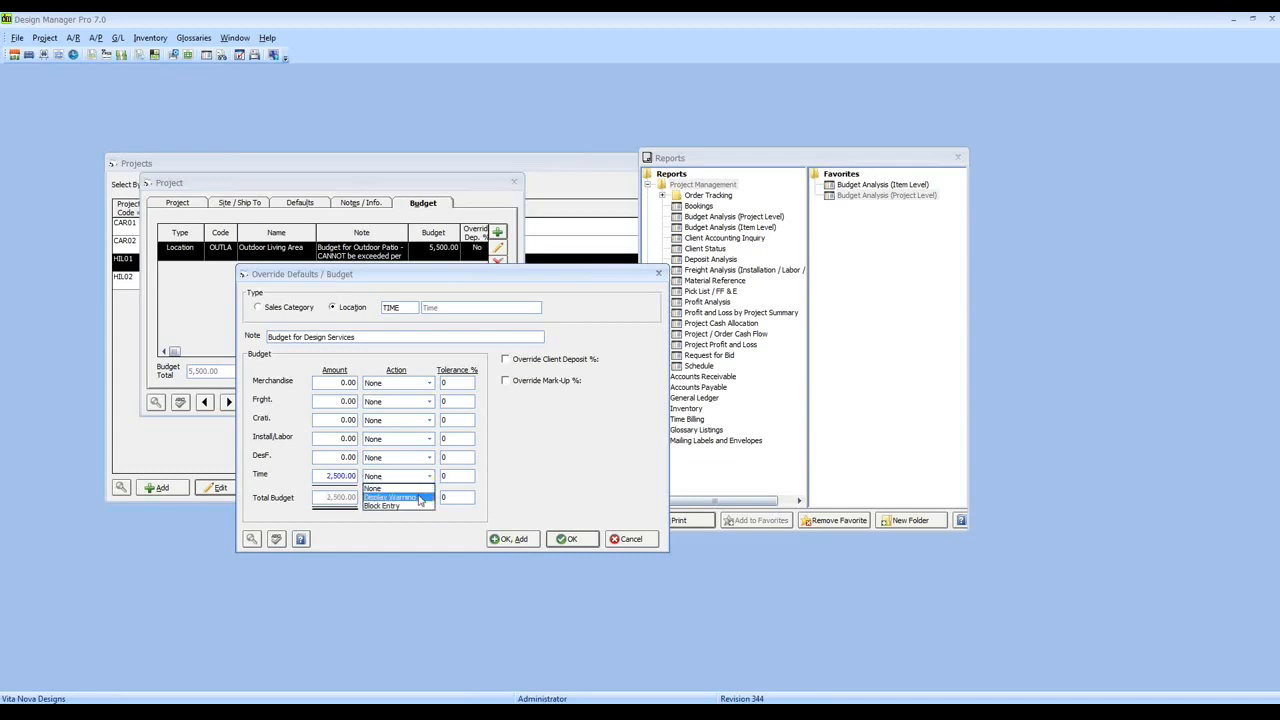
click(420, 497)
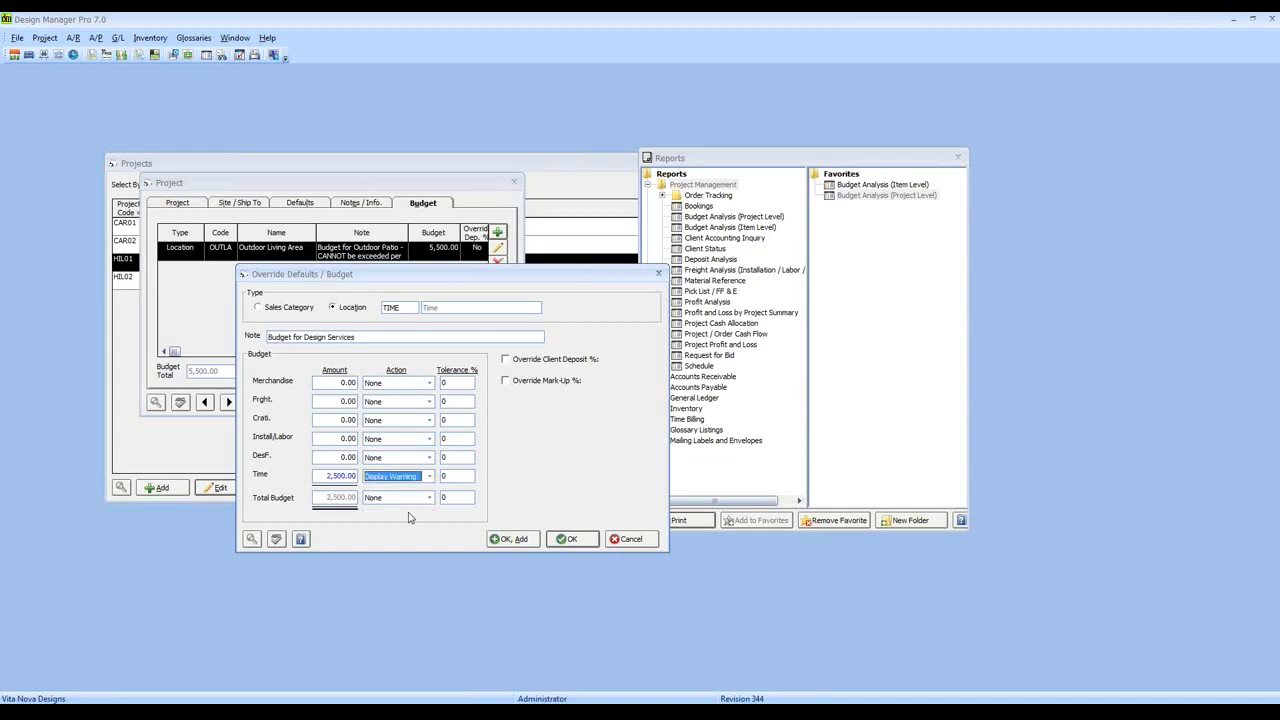
click(515, 542)
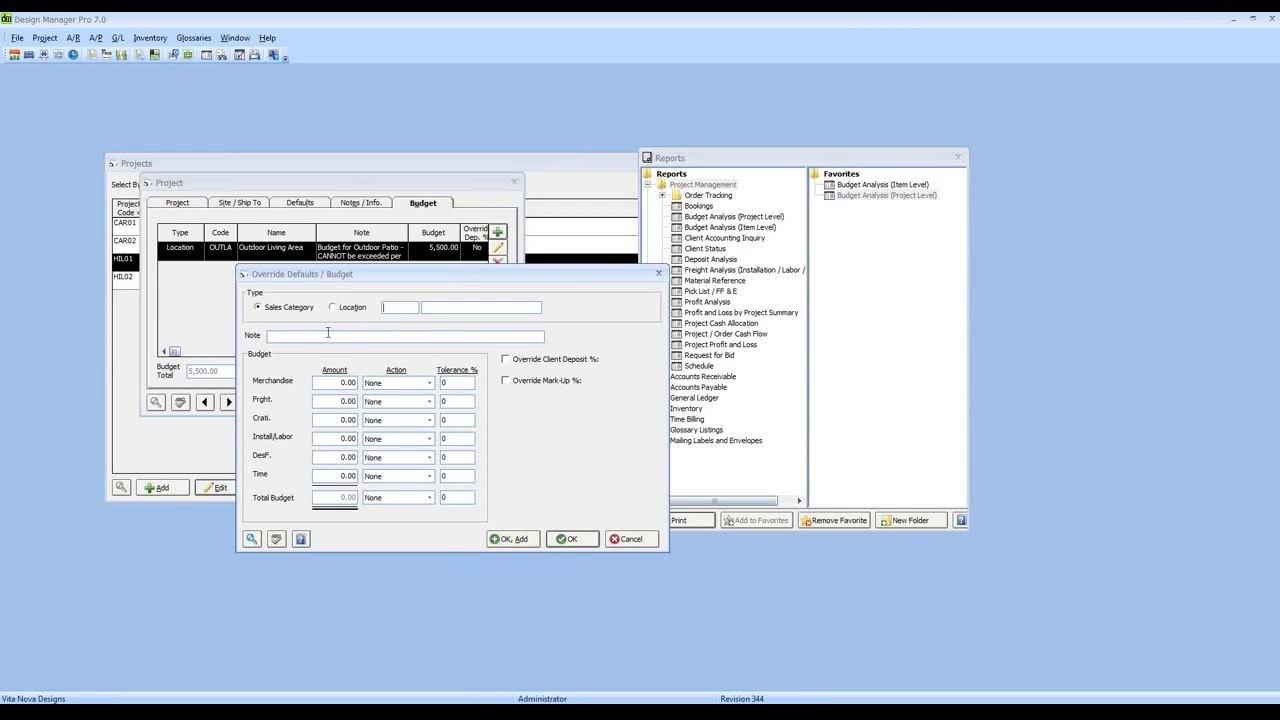
Look up the sales categories and choose FURN (Furniture) for the new budget entry
click(251, 539)
scroll(458, 398, down, 2)
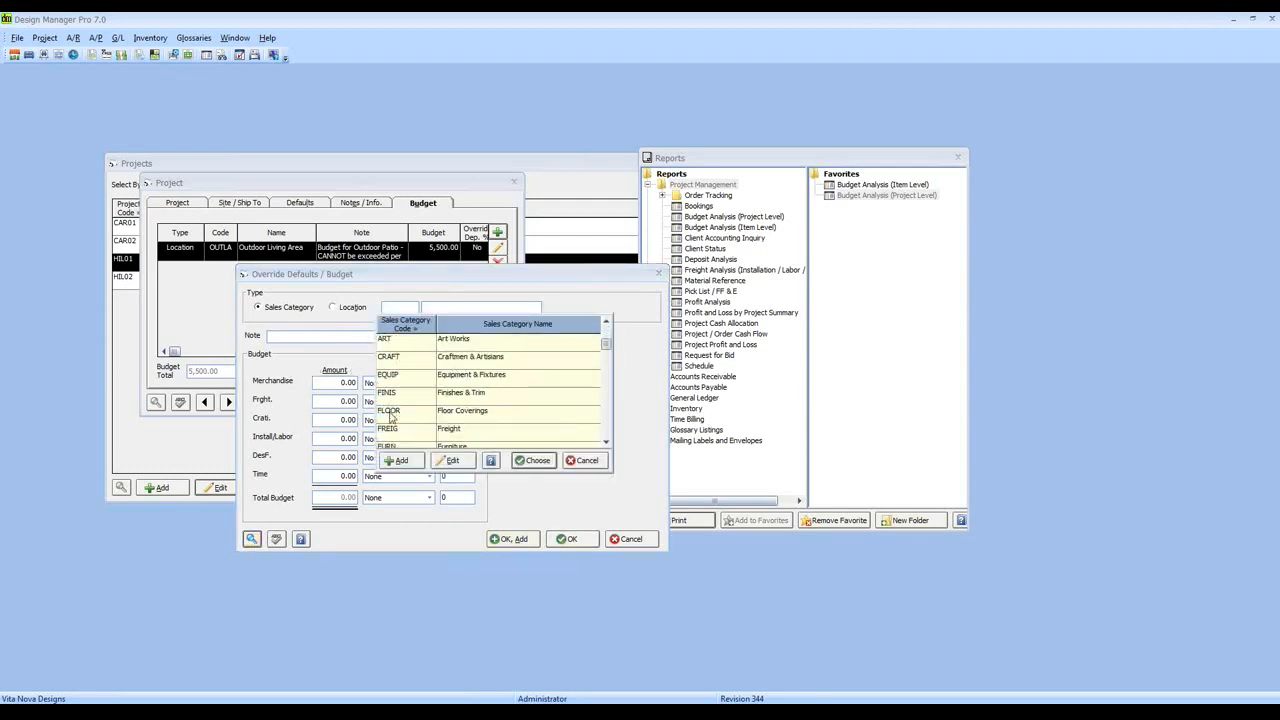
scroll(405, 398, down, 3)
click(421, 396)
click(538, 461)
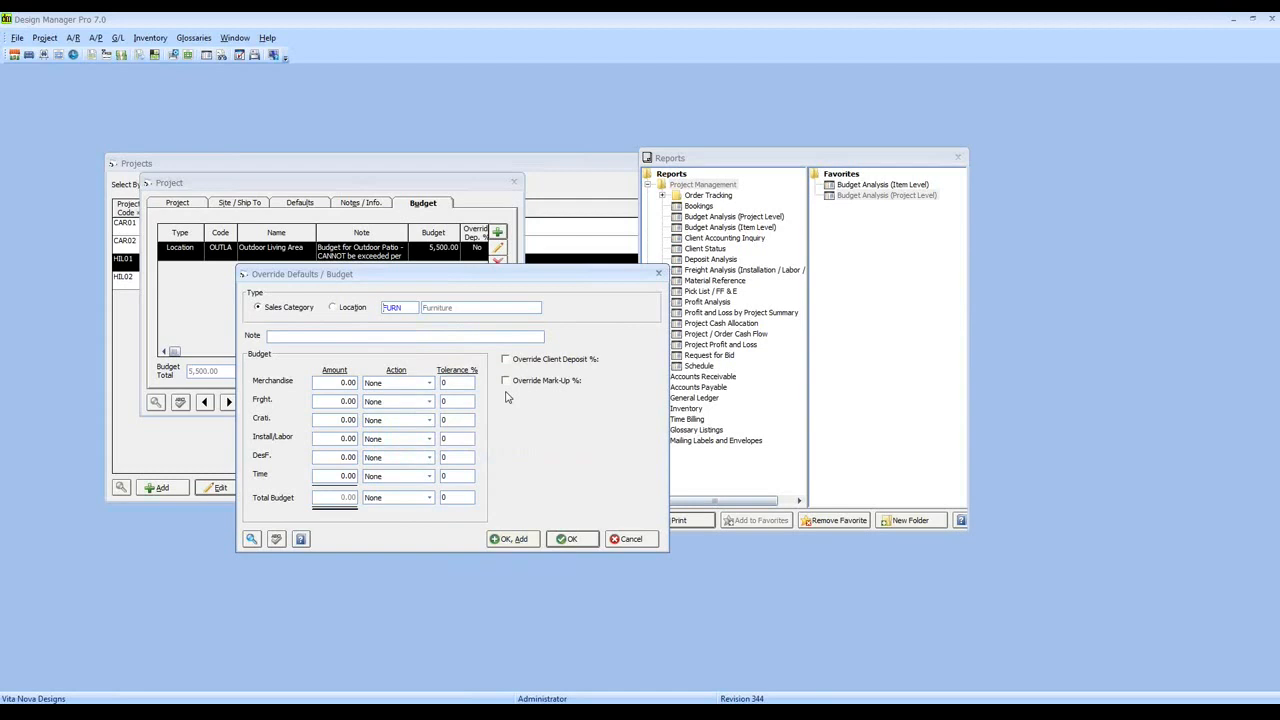
Set the Furniture budget amounts to 15,000 for Merchandise and 1,500 for Freight
click(328, 382)
text(1500)
key(Tab)
click(325, 401)
text(15)
text(0)
Set the Furniture Merchandise and Freight actions to Display Warning
click(429, 383)
click(432, 403)
click(430, 403)
click(430, 402)
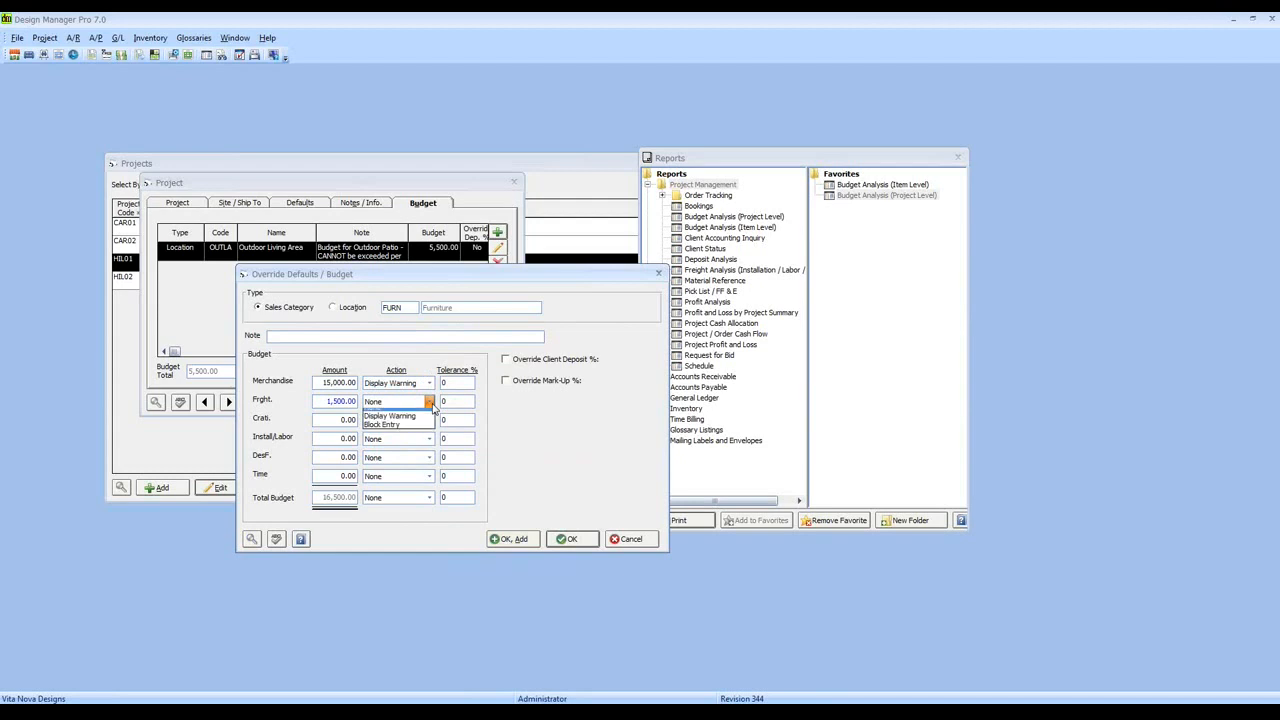
click(415, 422)
Enter the note "Total Furniture Expenditures" for the Furniture budget and save the entry
click(362, 337)
text(Total Furni)
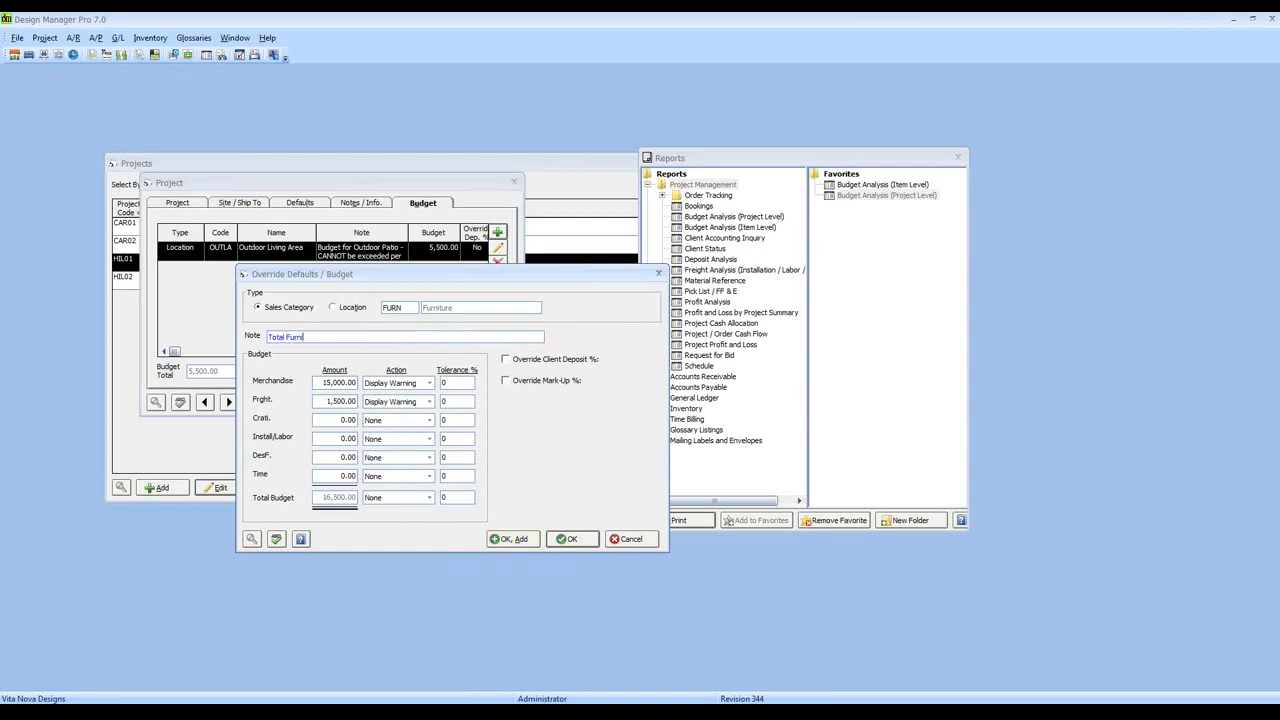
text(ture Expenditures)
click(552, 536)
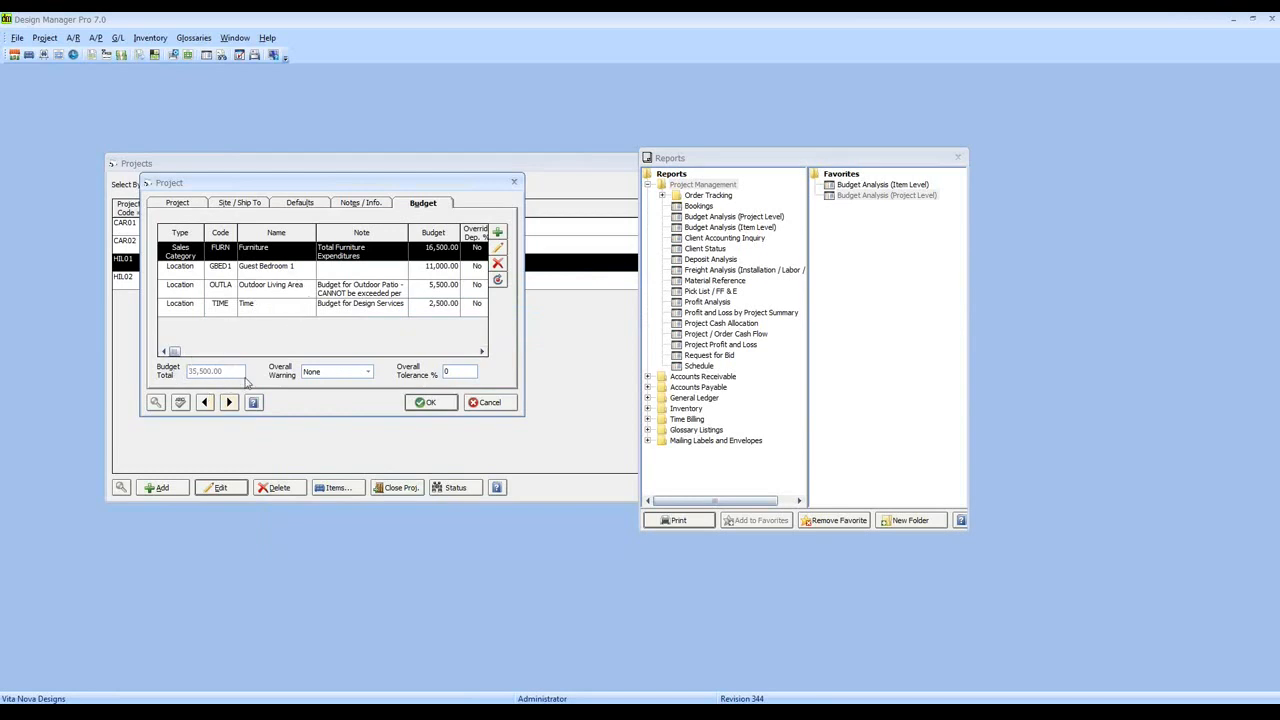
Choose an overall warning action for the project's total budget and save the project
click(368, 373)
click(362, 401)
click(441, 400)
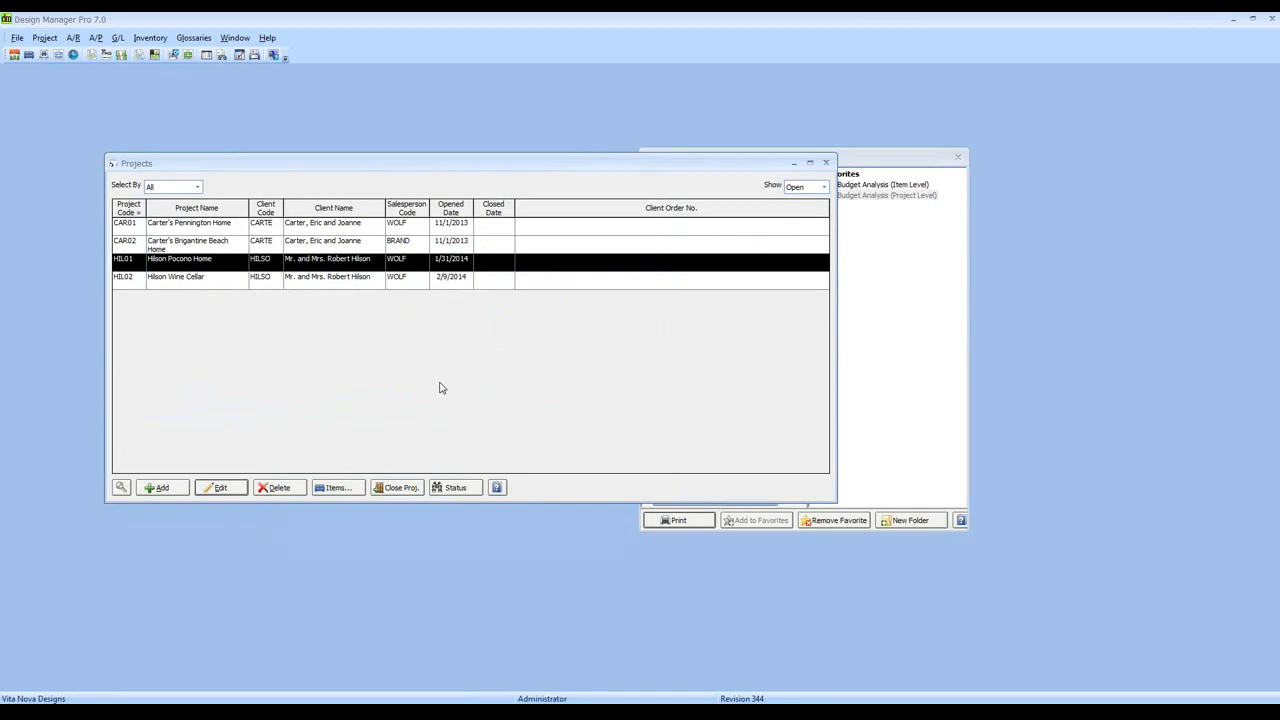
Run the Budget Analysis (Project Level) report for project HIL01 in the Location Summary format
click(905, 163)
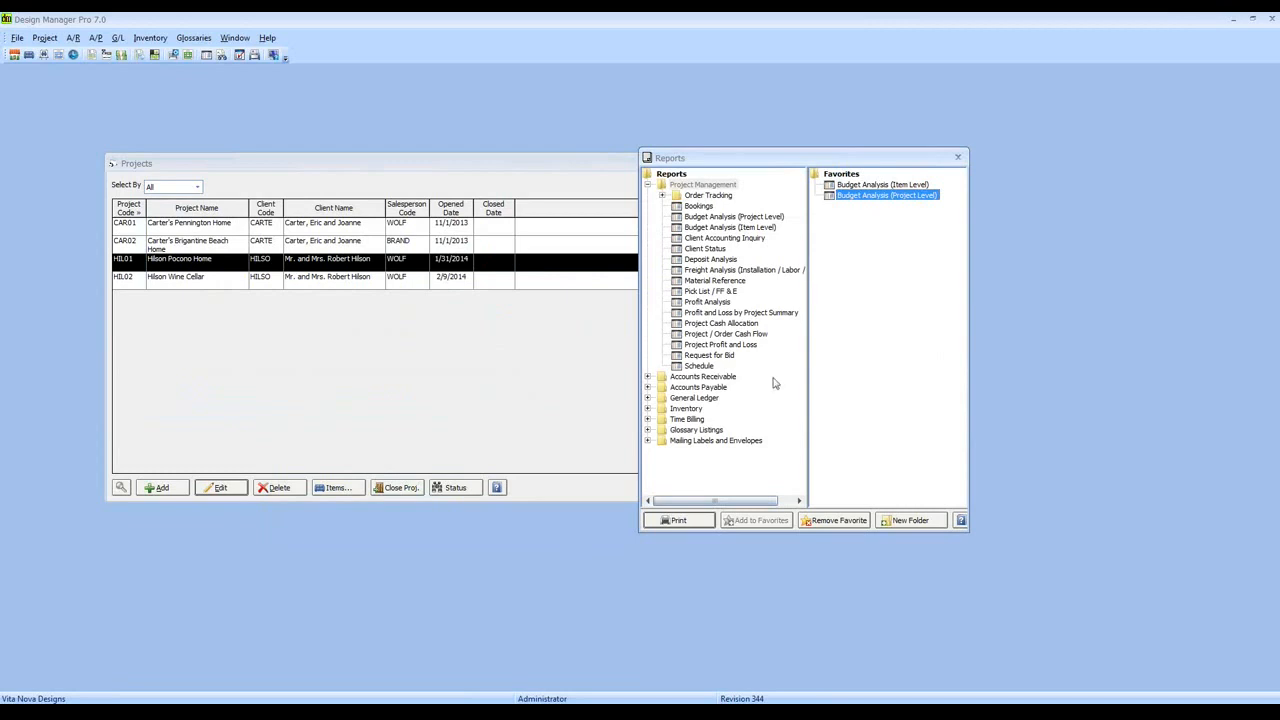
click(678, 520)
drag(168, 108, 342, 189)
text(HIL01)
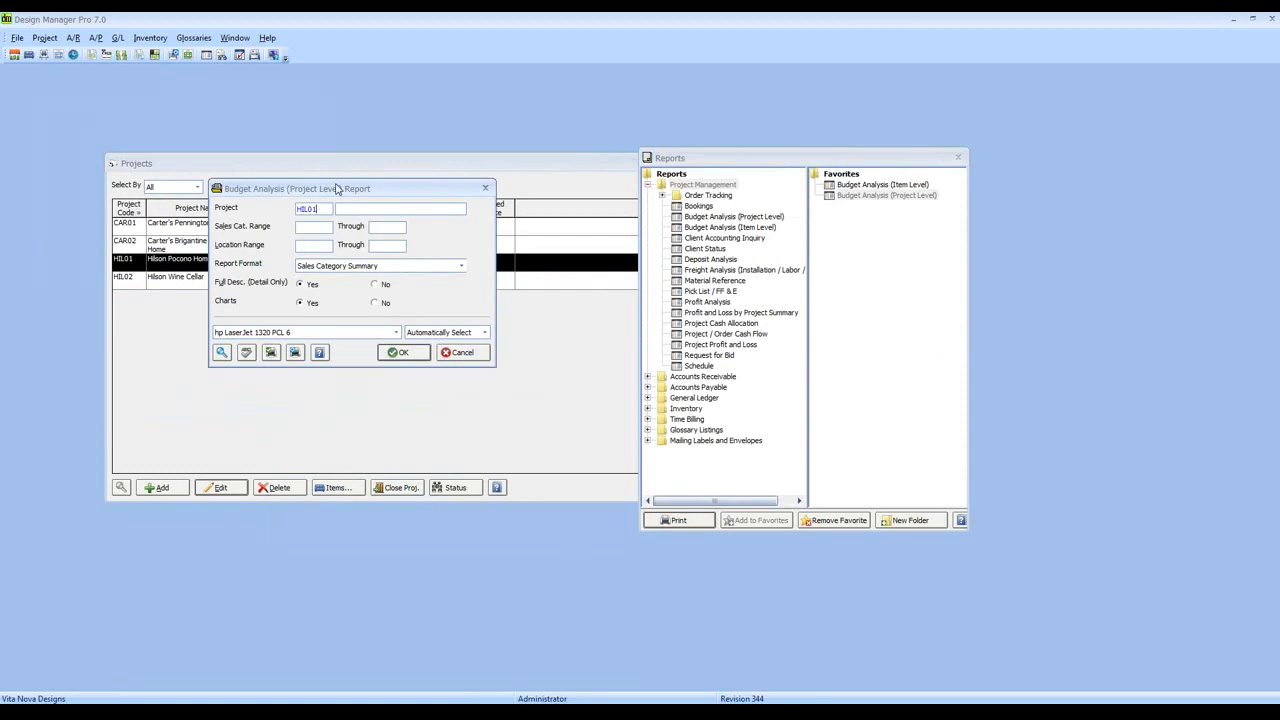
click(460, 266)
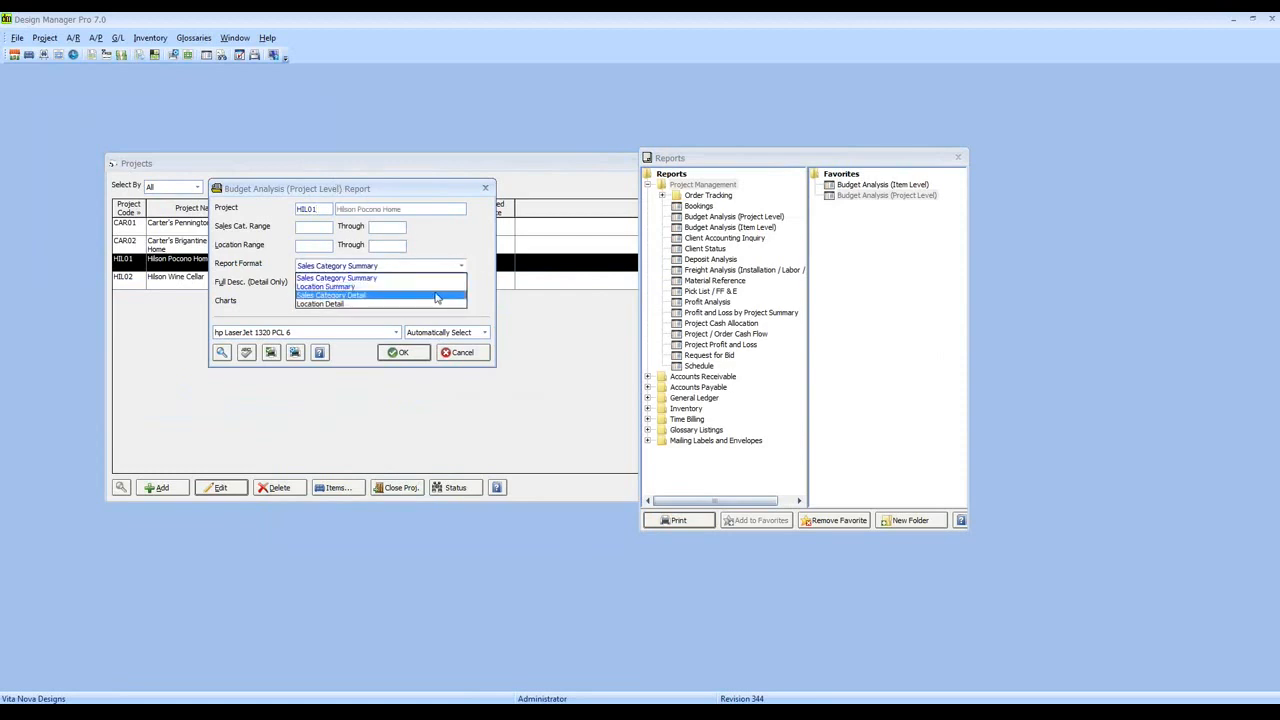
click(435, 288)
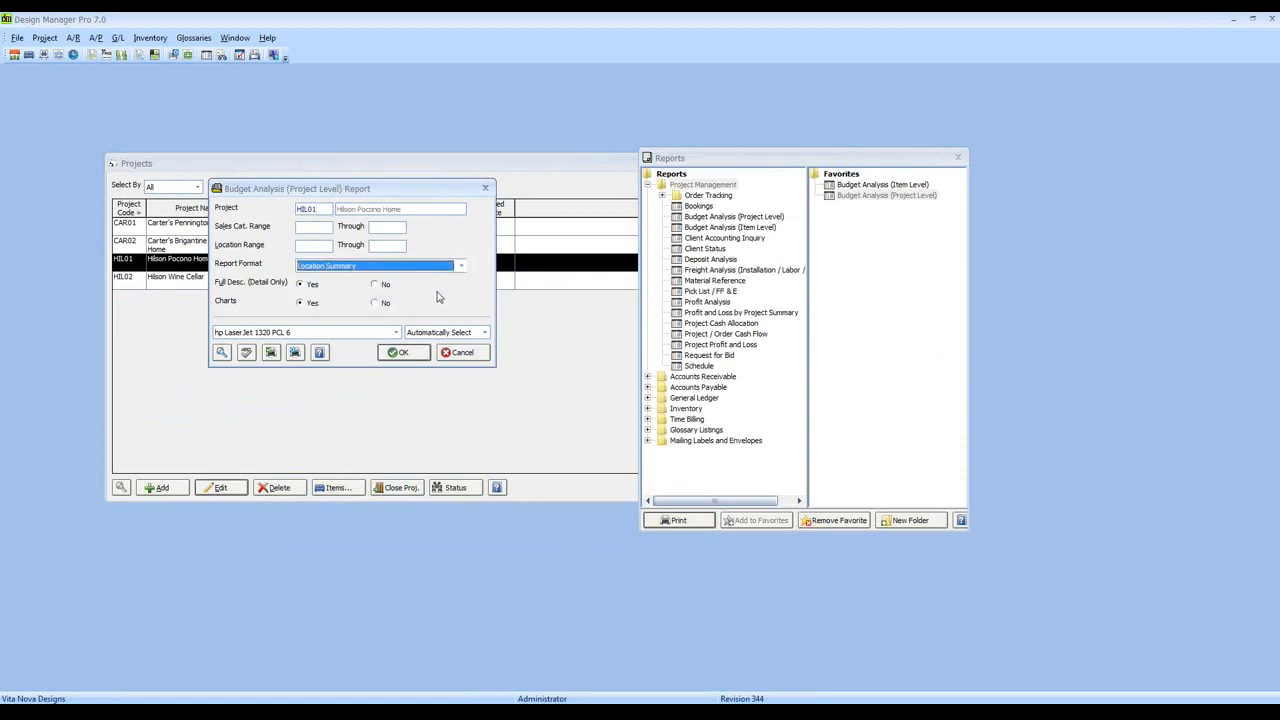
click(410, 352)
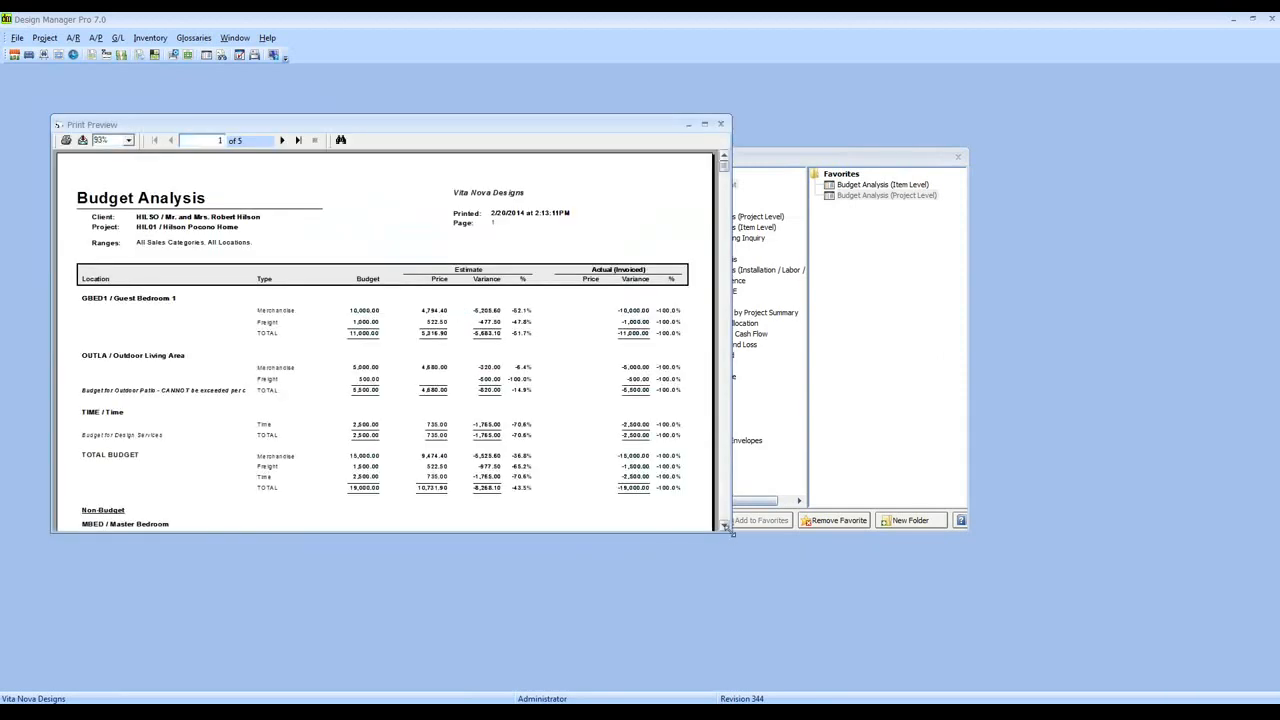
Enlarge the report preview and examine the location budgets, their notes and the Actual (Invoiced) columns
drag(734, 535, 876, 615)
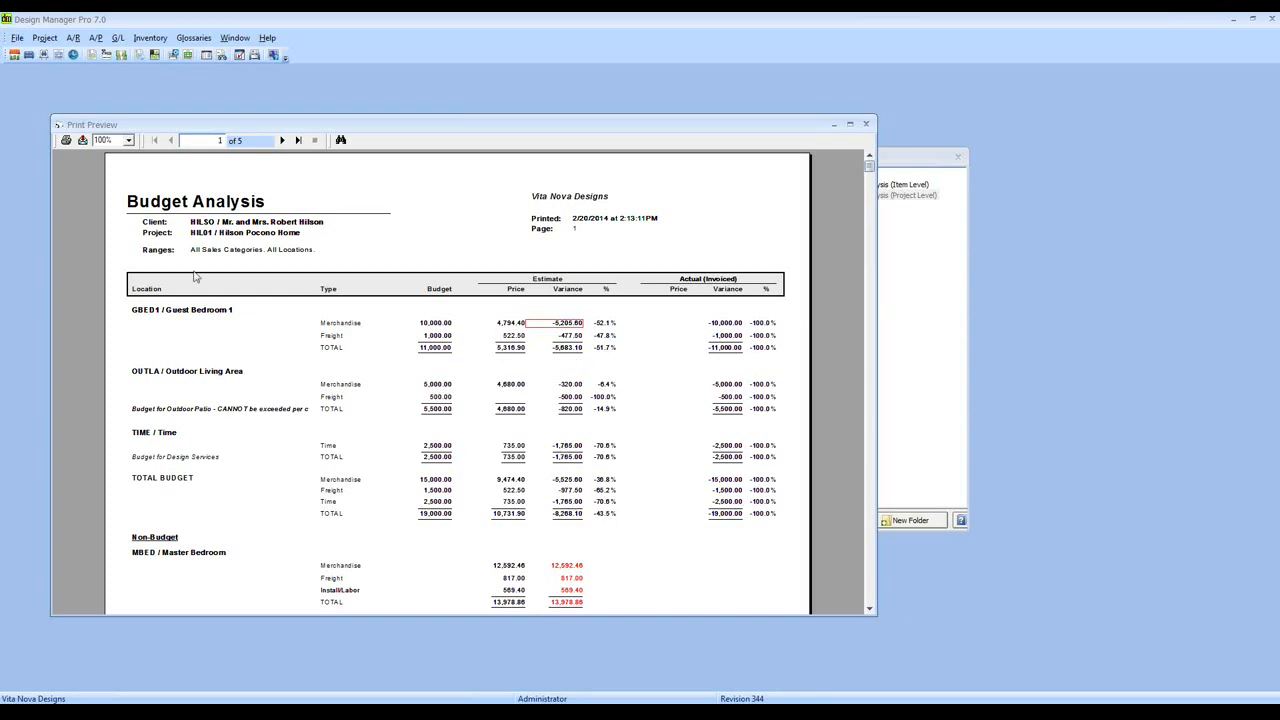
click(206, 376)
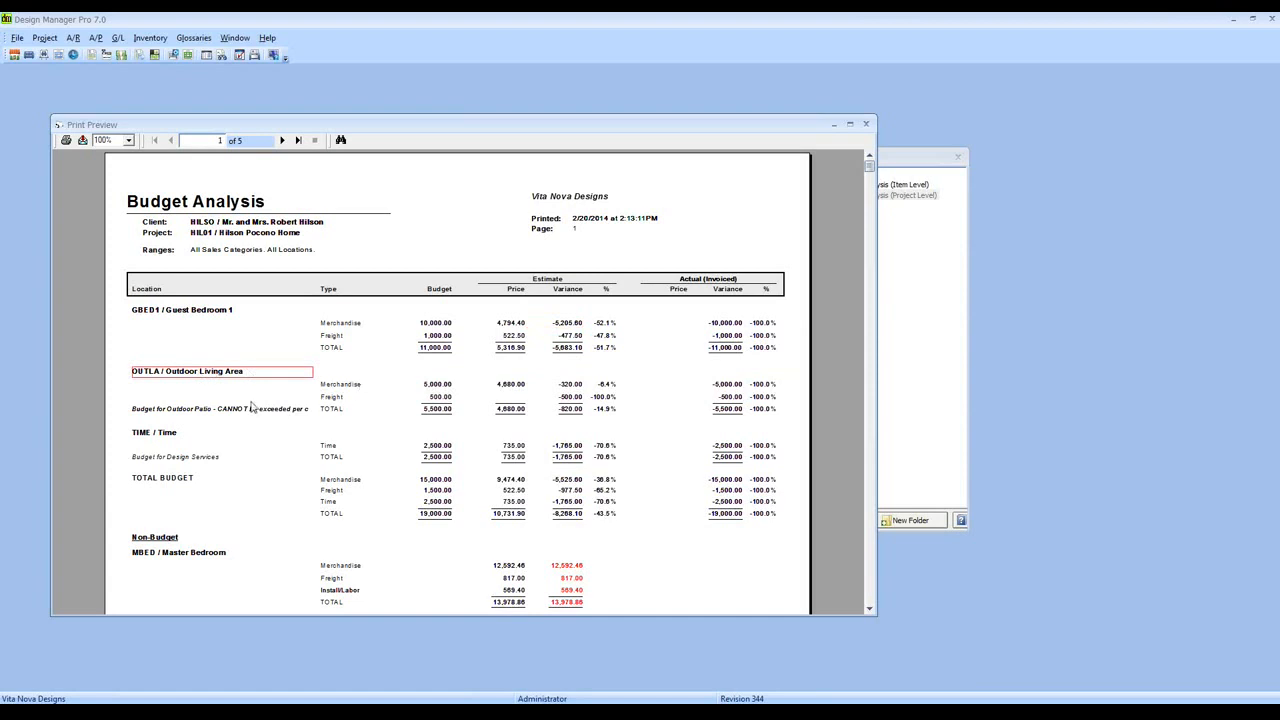
click(171, 414)
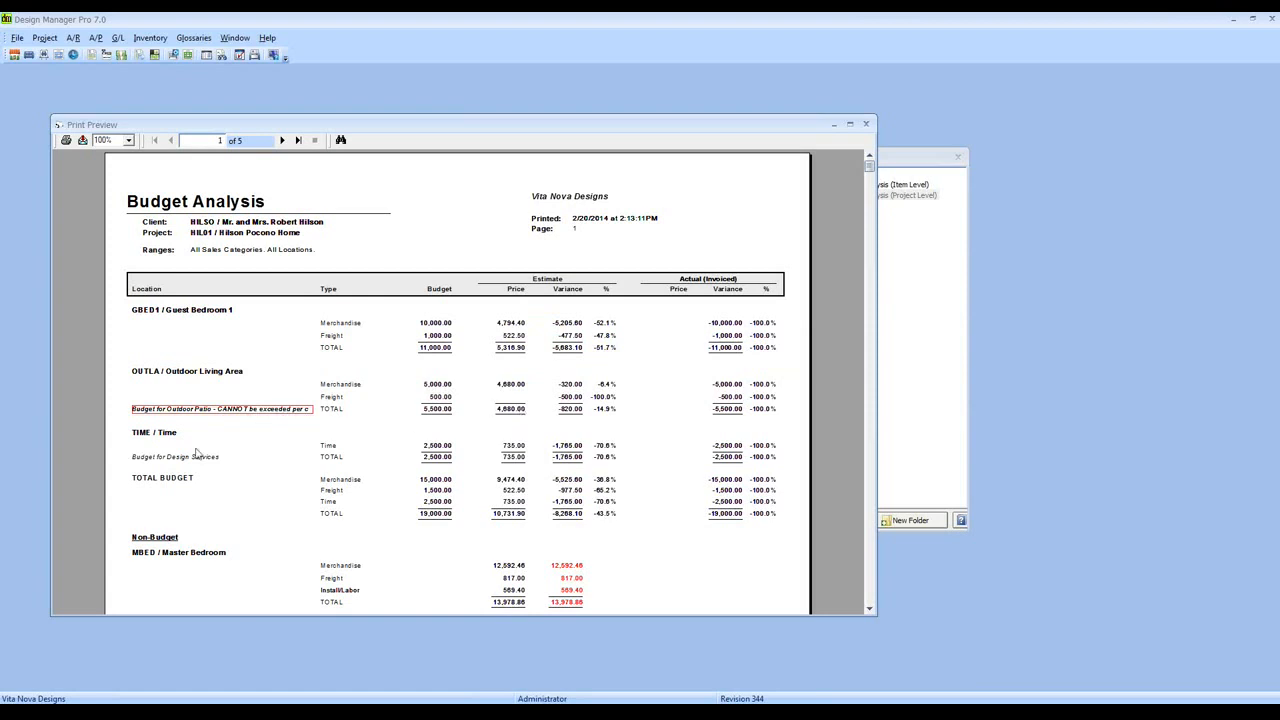
click(164, 443)
click(172, 460)
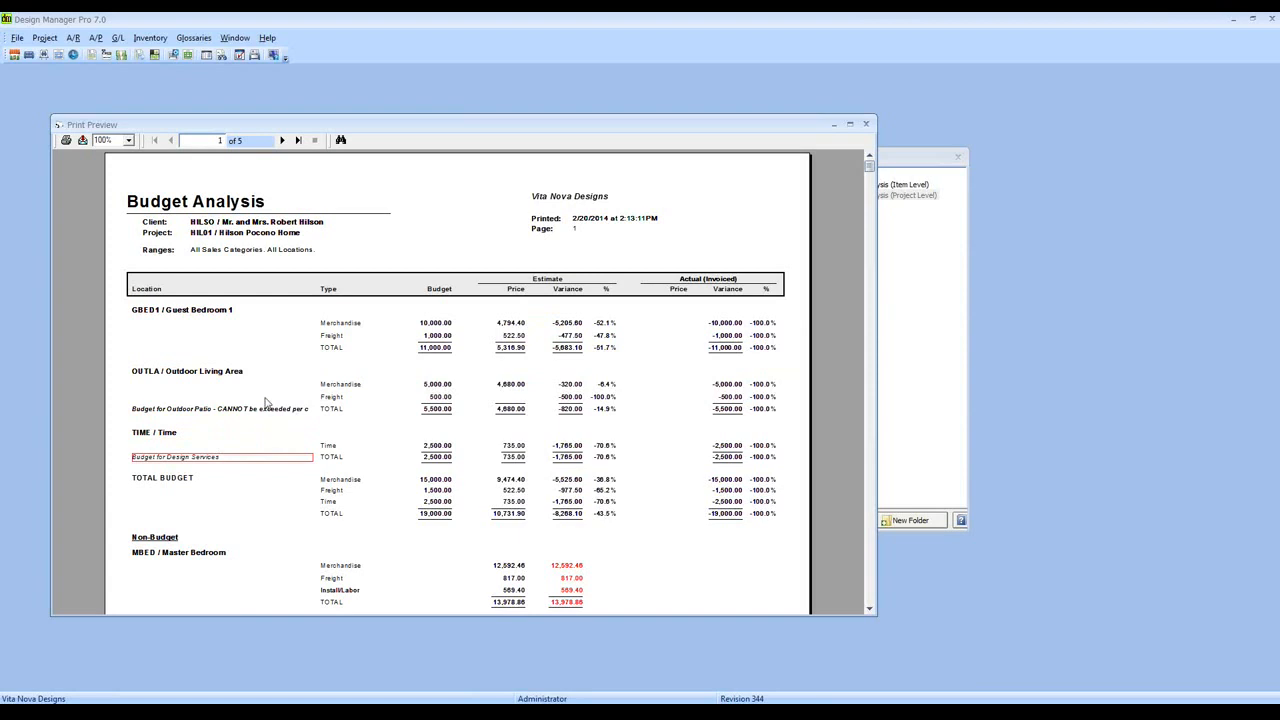
click(707, 284)
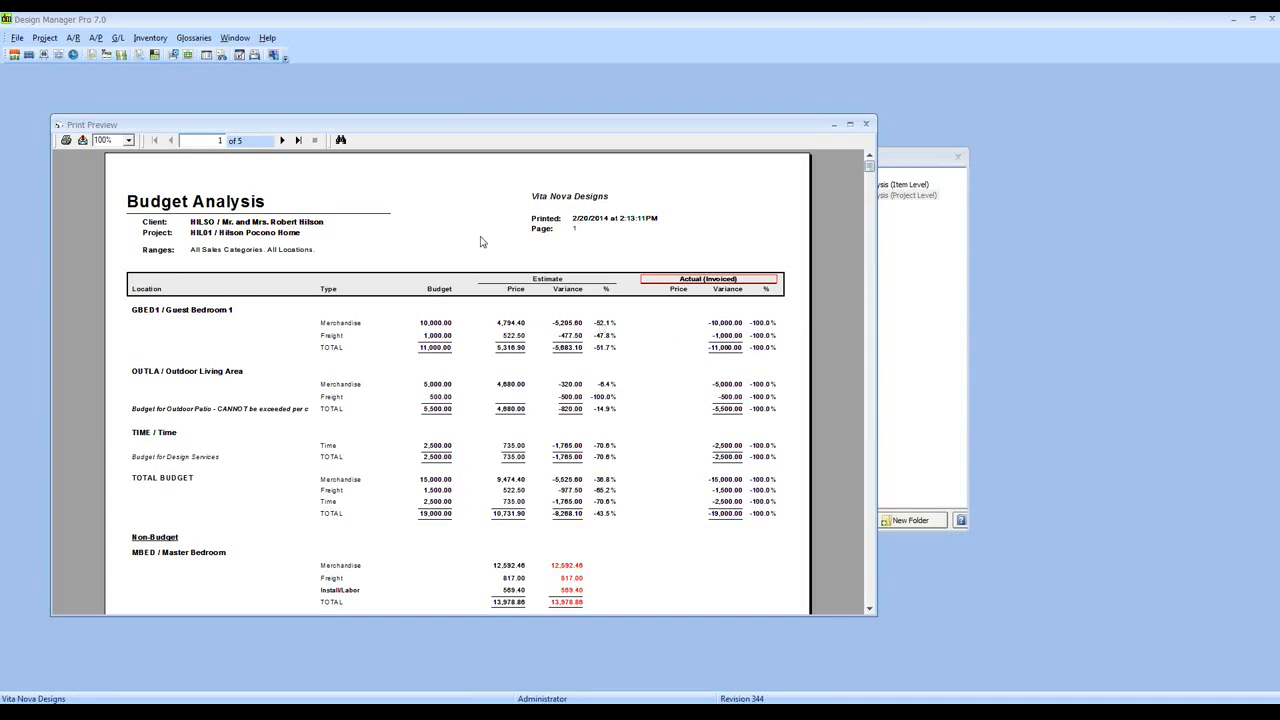
Run the Budget Analysis (Project Level) report for project HIL01 in the Sales Category Summary format
scroll(480, 242, down, 3)
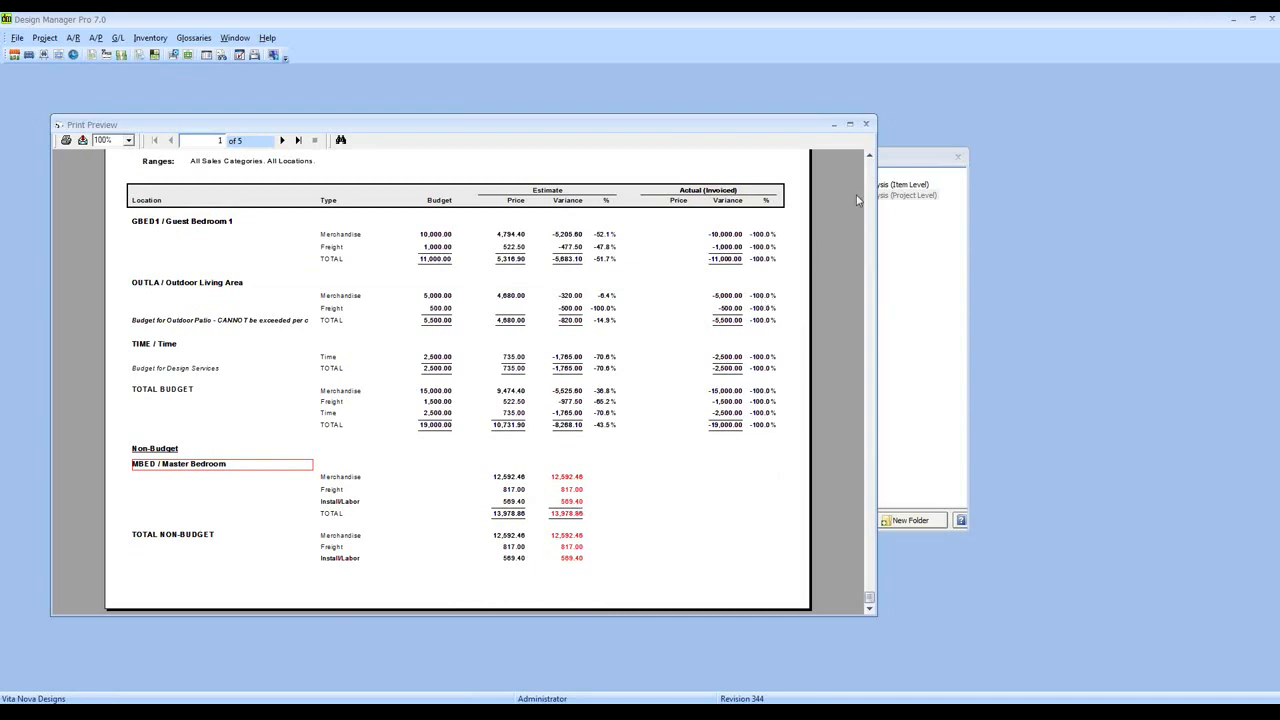
click(897, 168)
click(893, 196)
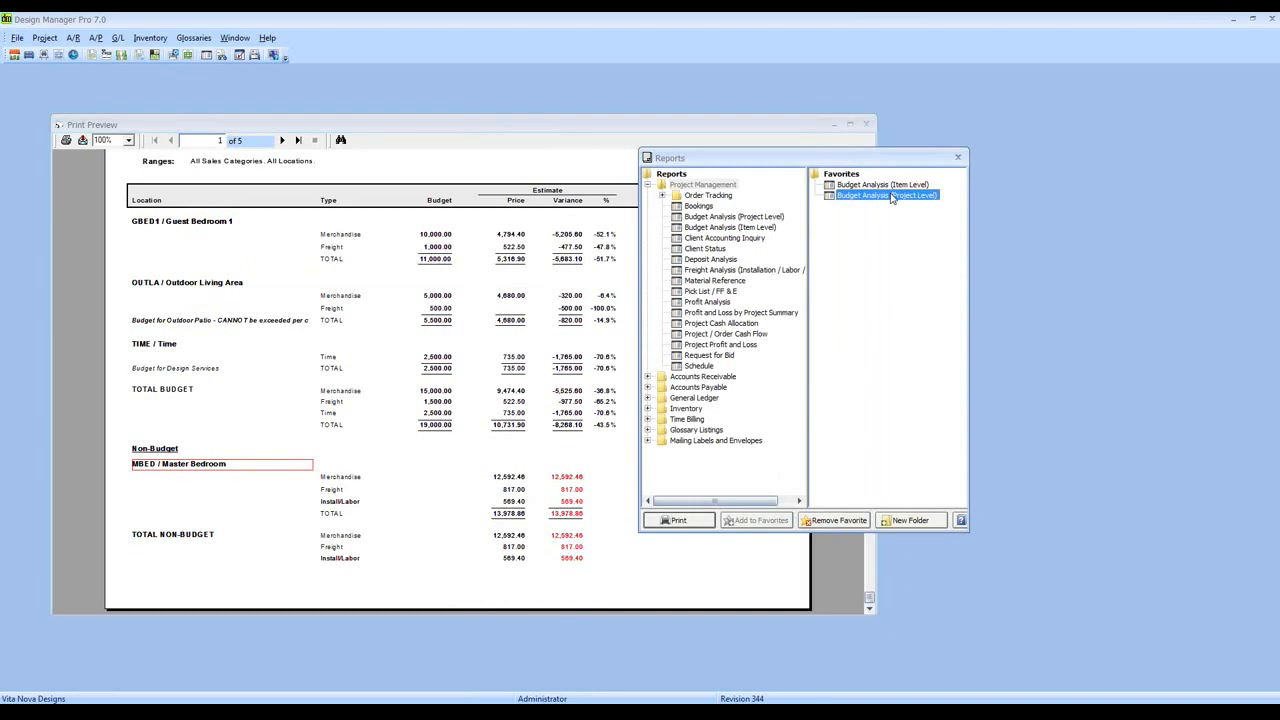
click(678, 520)
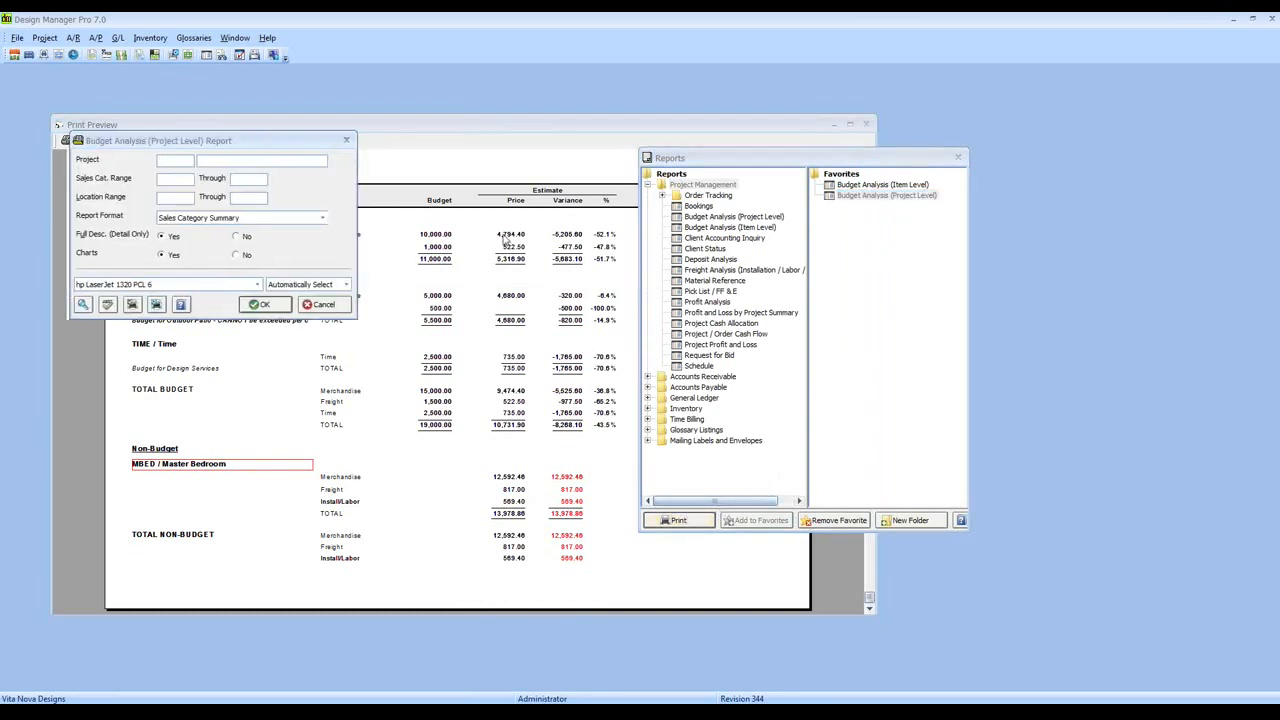
drag(270, 148, 507, 241)
text(HIL)
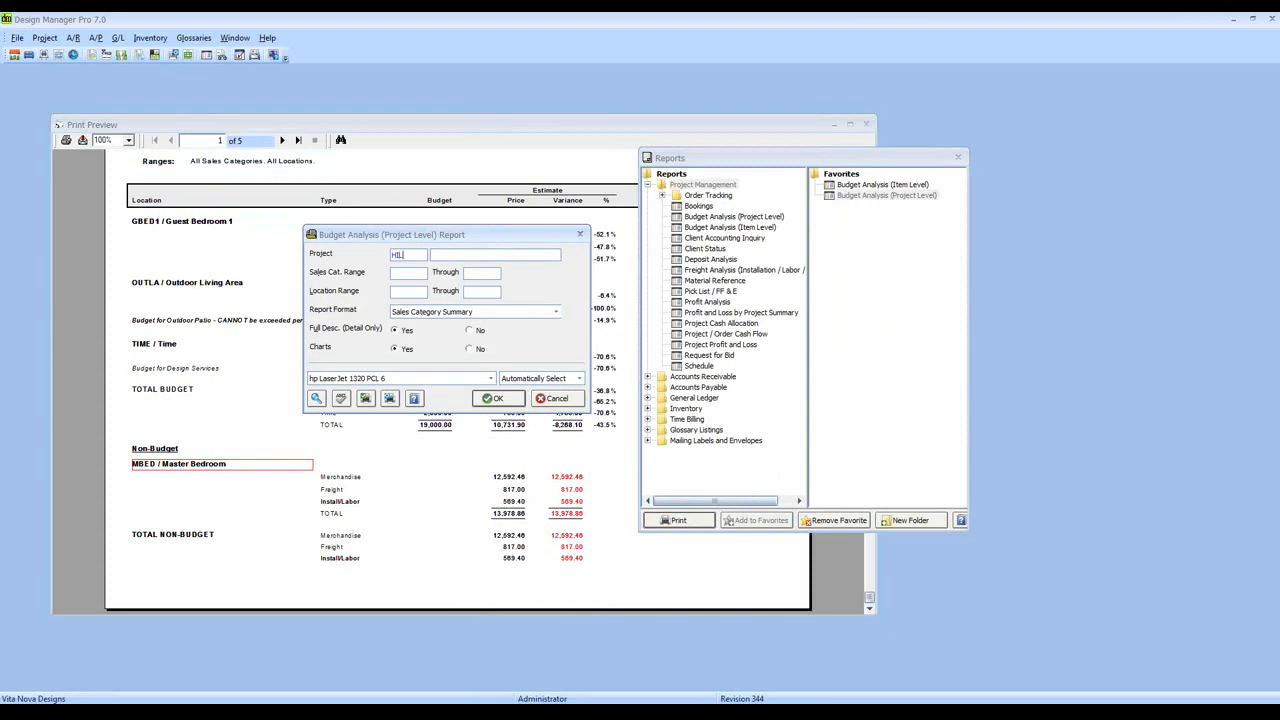
text(01)
key(Tab)
click(505, 398)
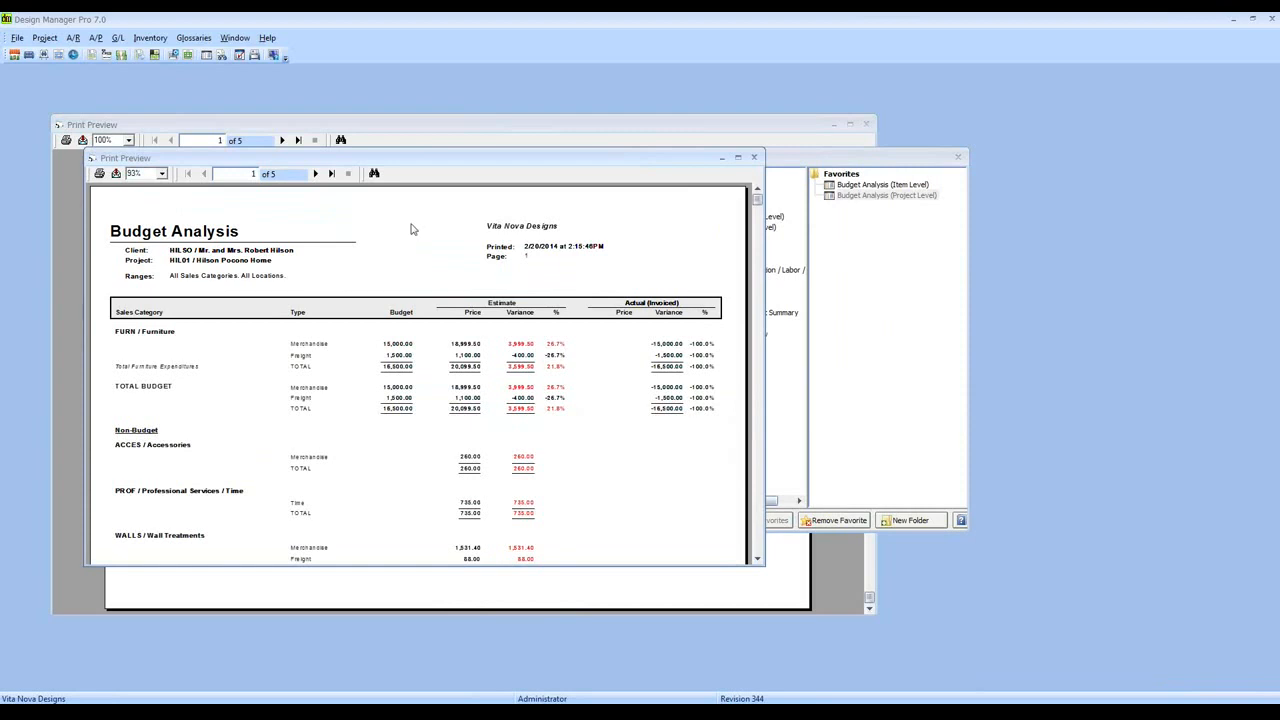
Examine the Furniture budget, its variances and the non-budget sales categories in the new report preview
drag(447, 165, 593, 189)
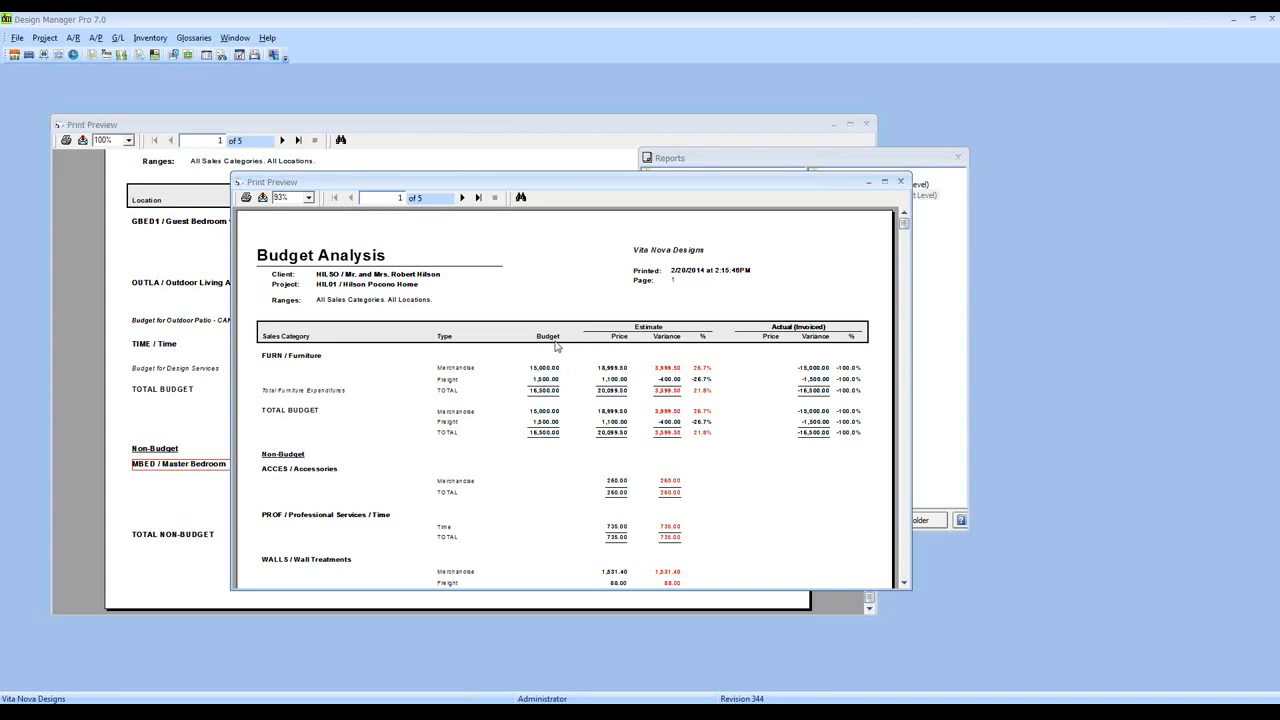
scroll(502, 316, down, 2)
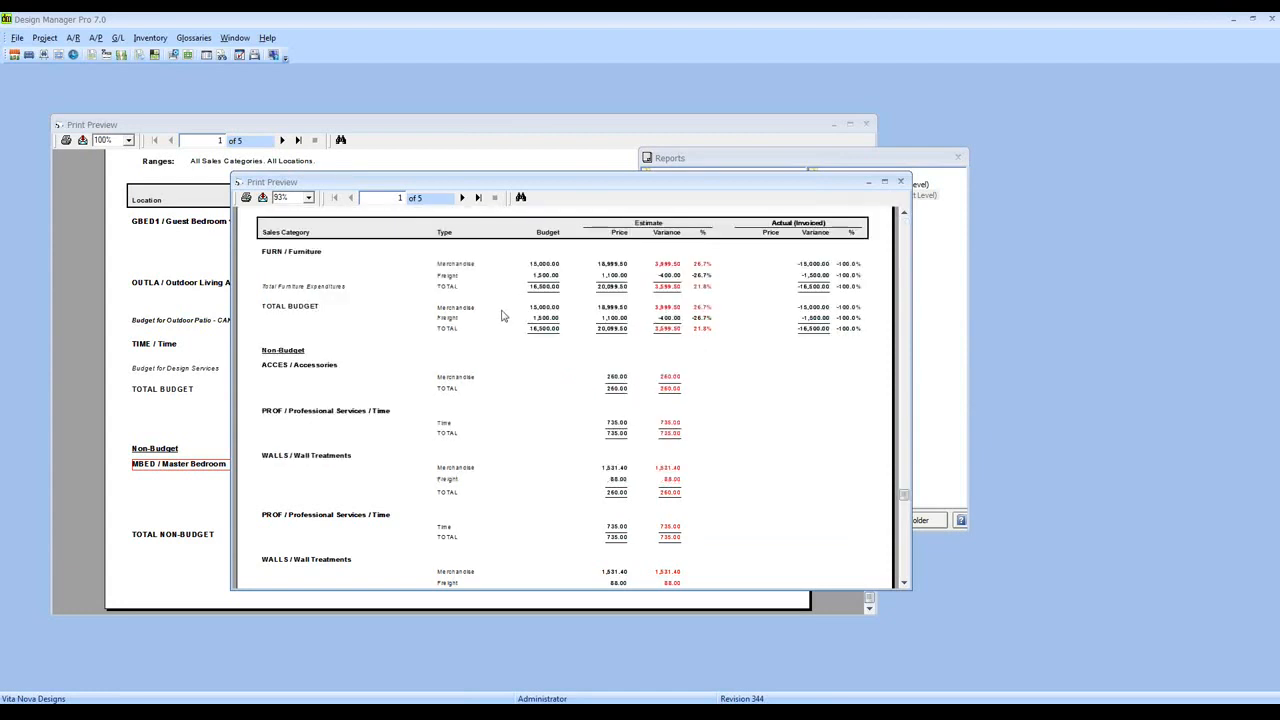
scroll(502, 316, down, 1)
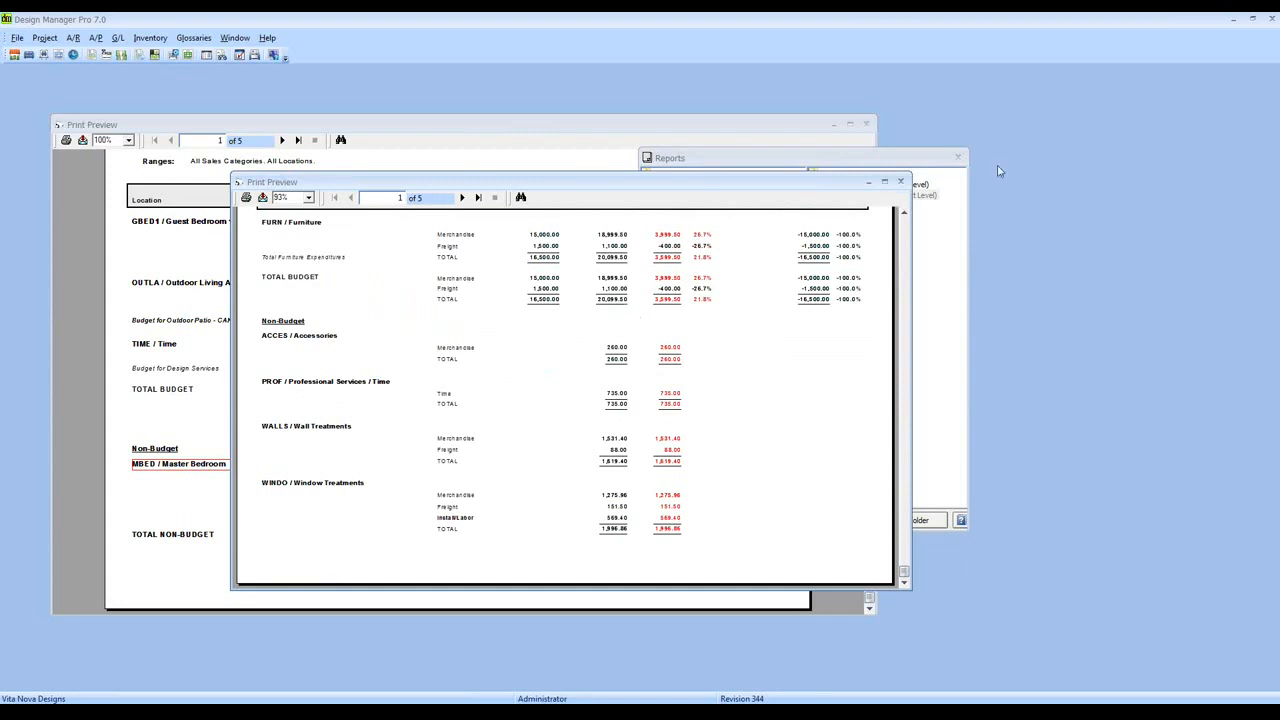
Minimize both report previews and open the item specifications of project HIL01
click(869, 182)
click(834, 126)
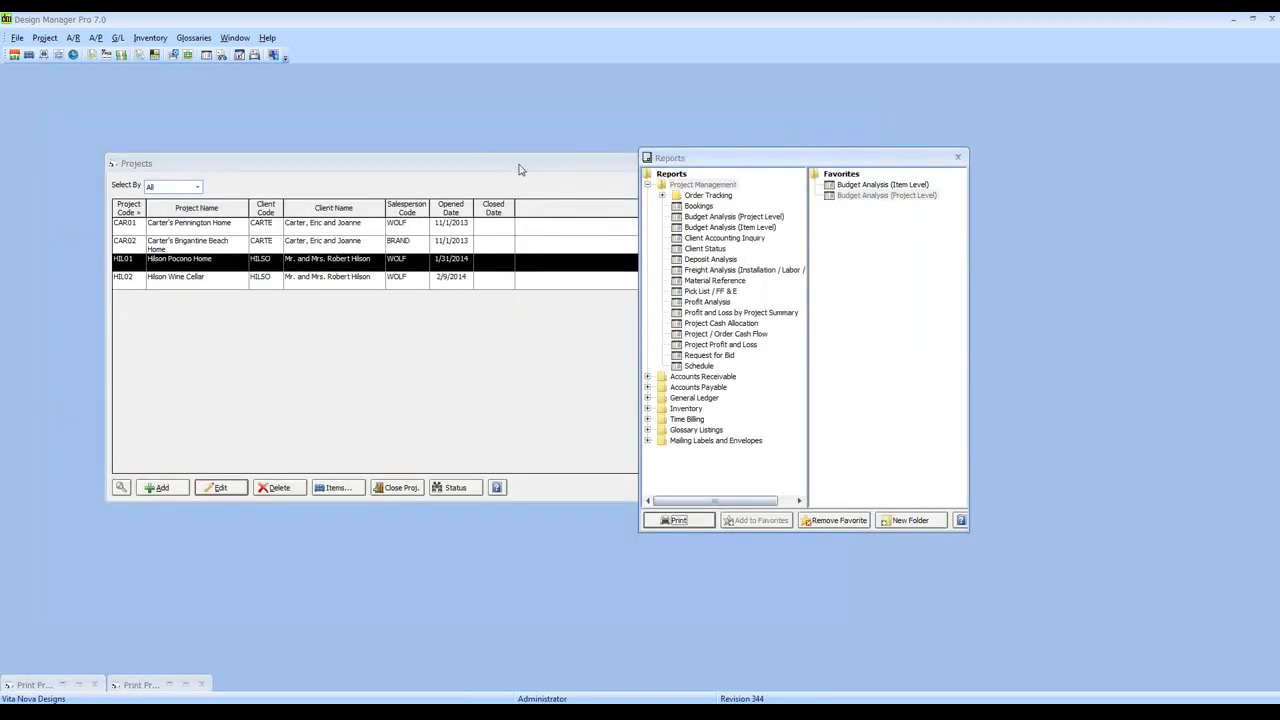
click(517, 168)
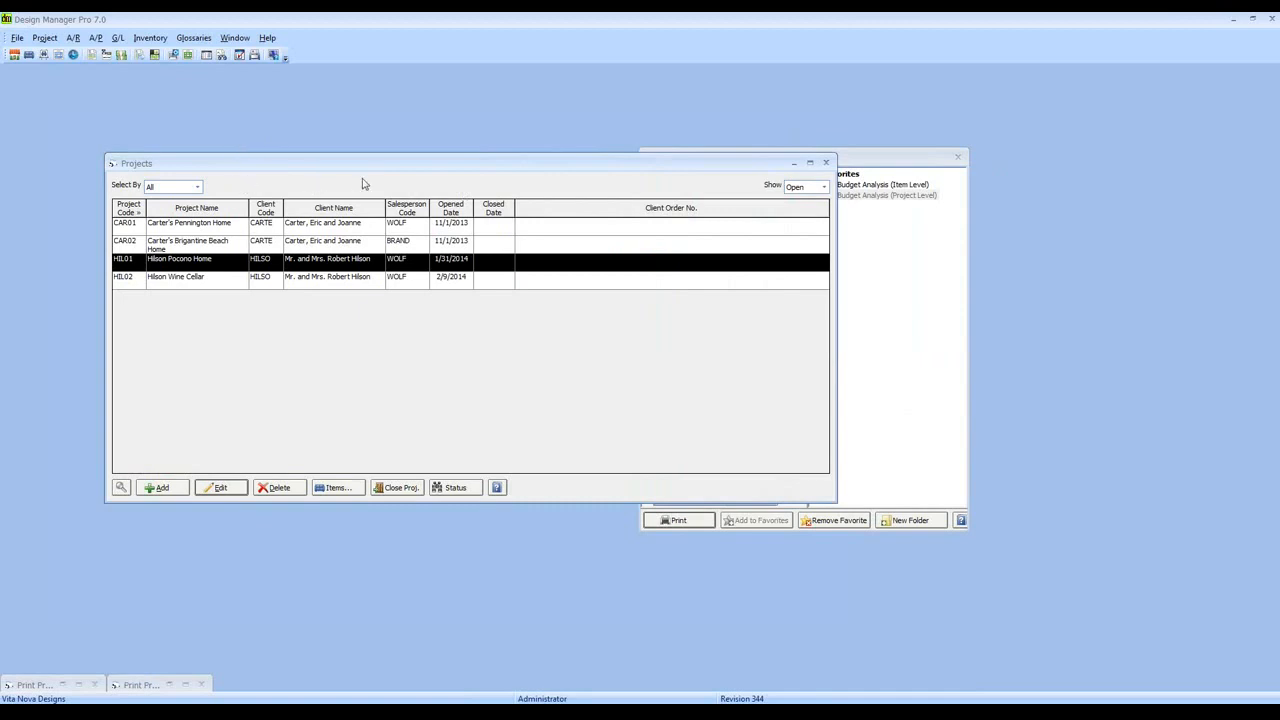
click(333, 487)
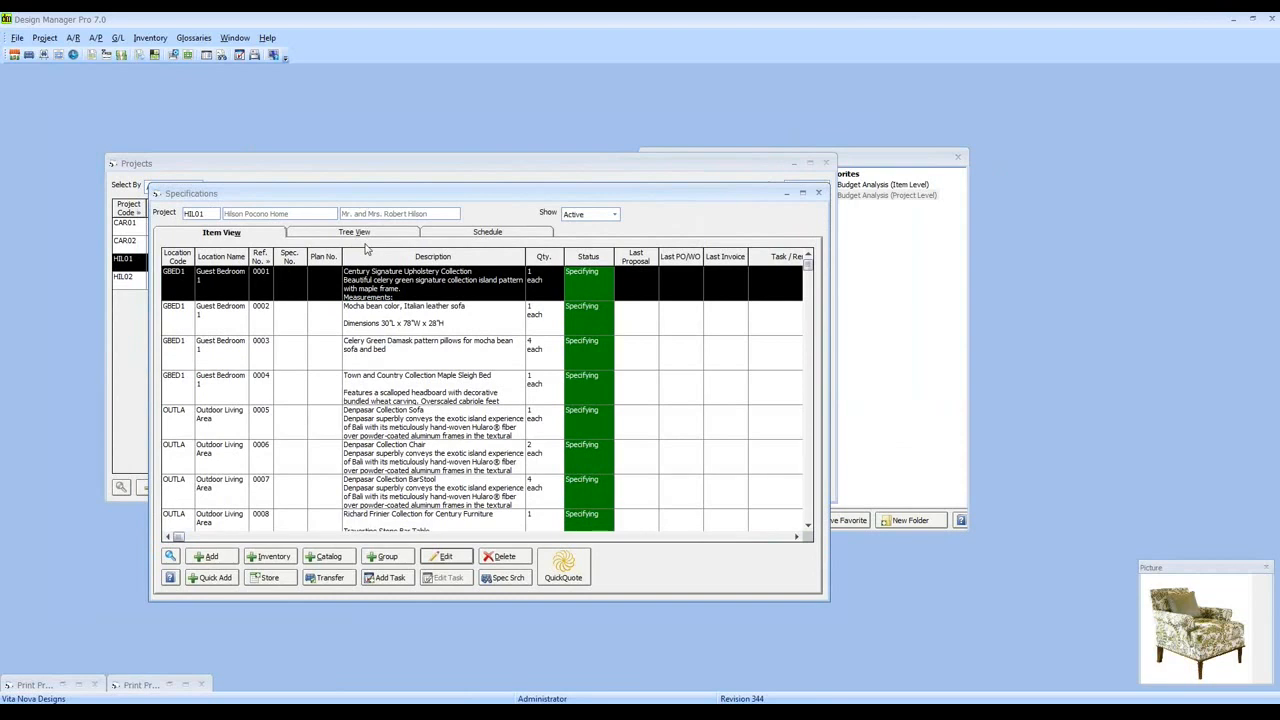
Start a new item described as "item for outdoors" and assign it to the Outdoor Living Area location (OUTLA)
click(210, 557)
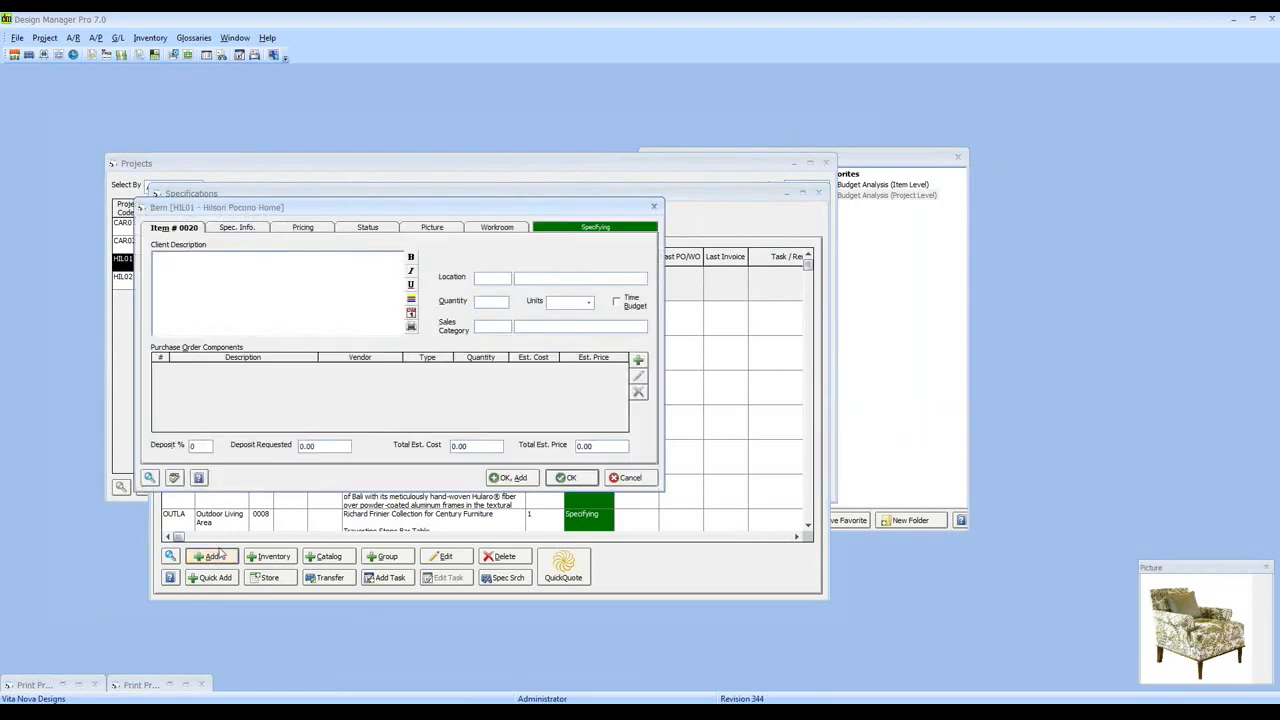
text(item for outdoors)
click(152, 477)
click(555, 350)
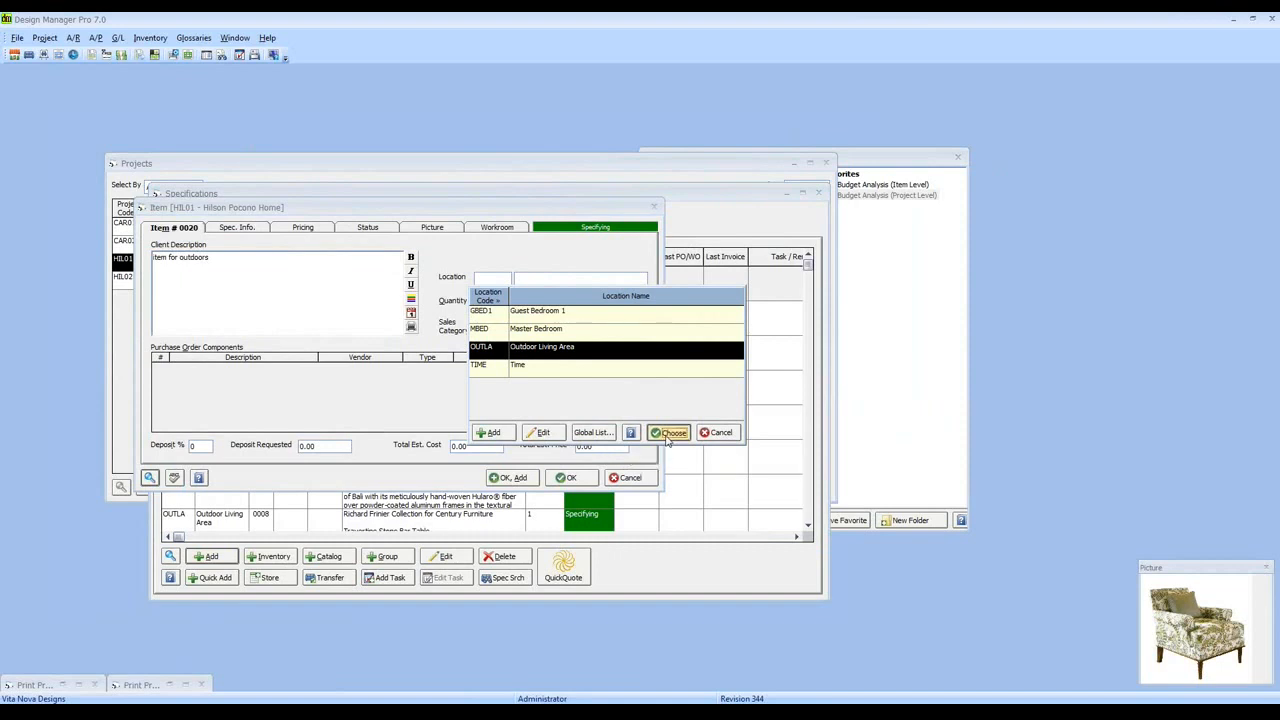
click(668, 433)
Try to save the outdoor item with a total estimated cost of 3,000 and price of 3,900, and cancel the entry
click(480, 445)
text(3,00)
text(0)
key(Tab)
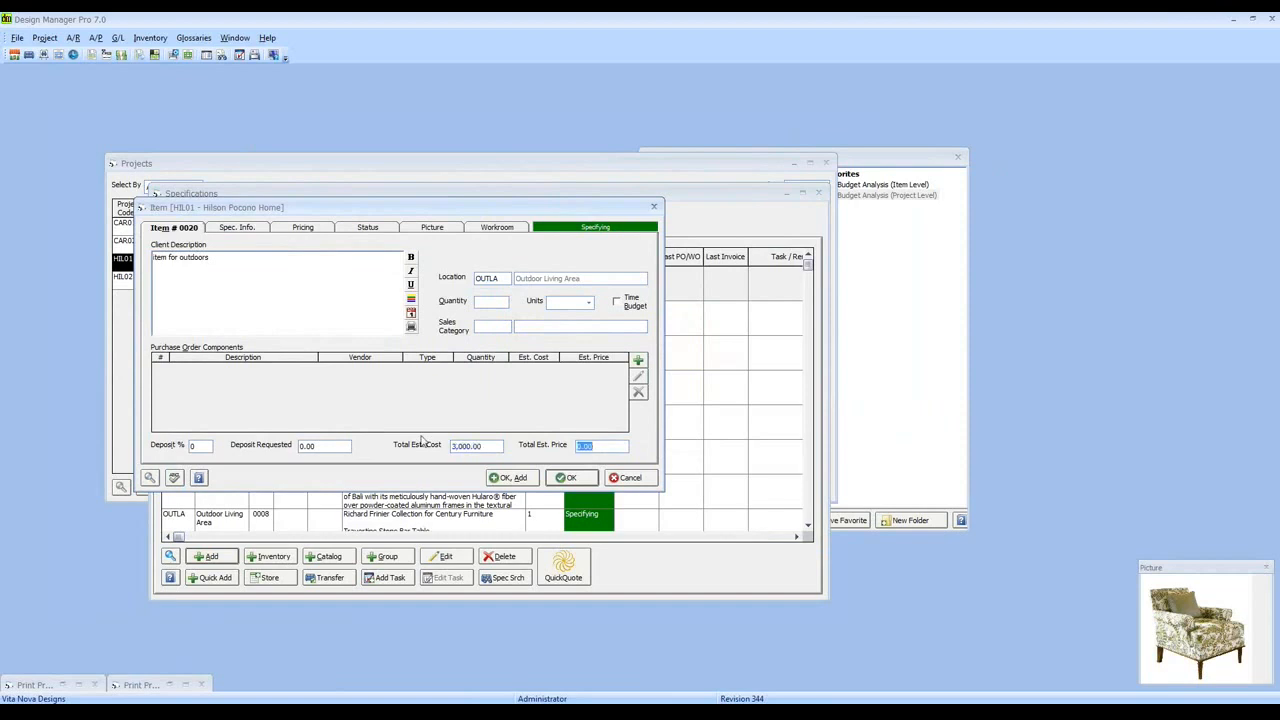
text(3900)
click(571, 479)
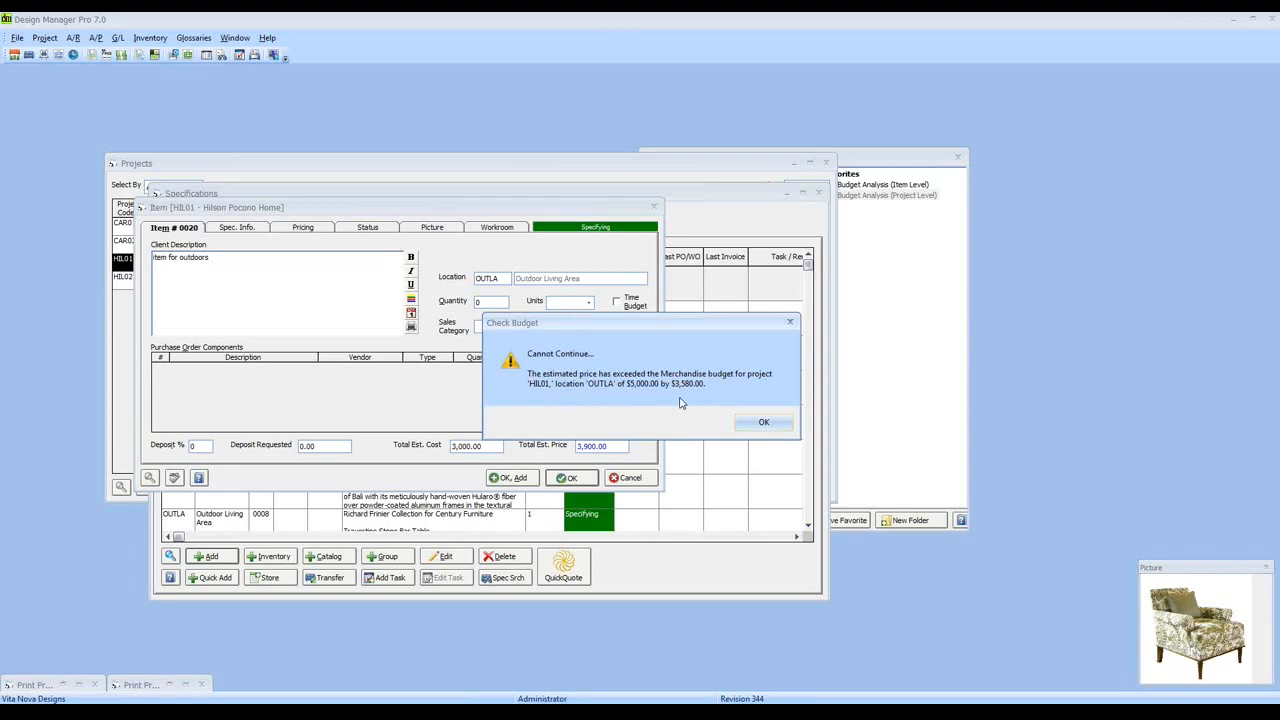
click(764, 422)
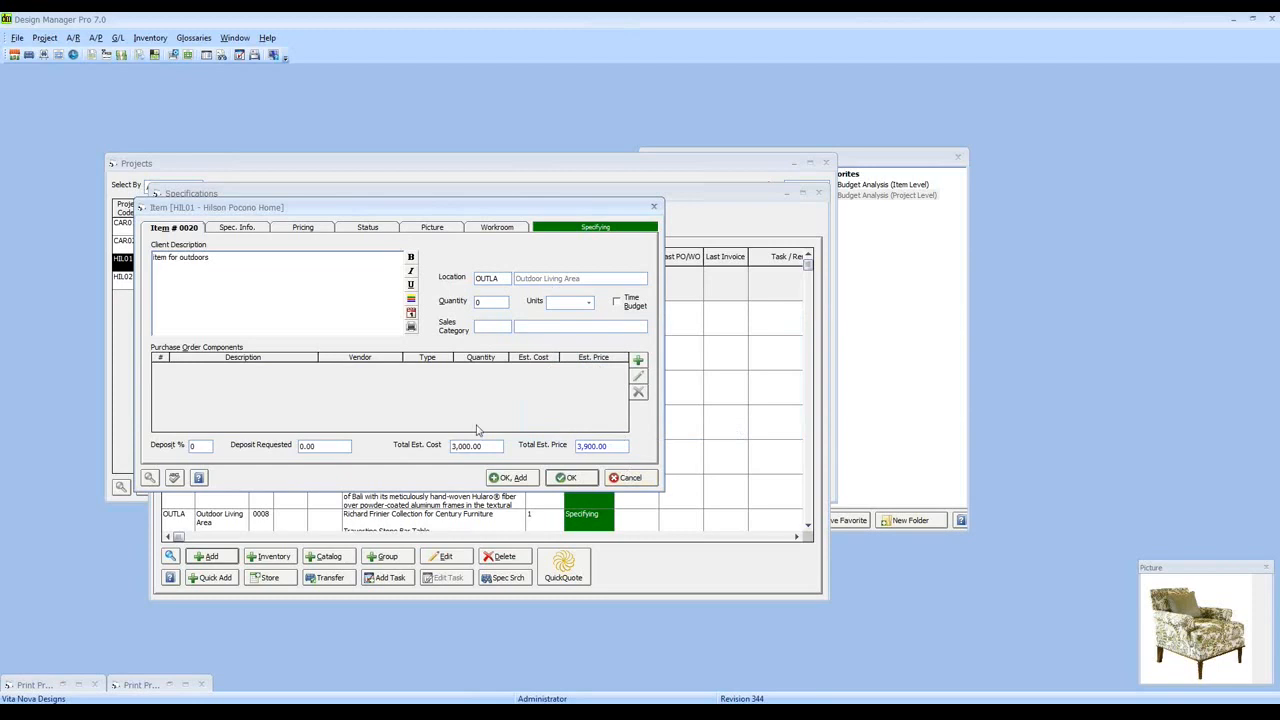
click(567, 477)
click(758, 422)
click(629, 478)
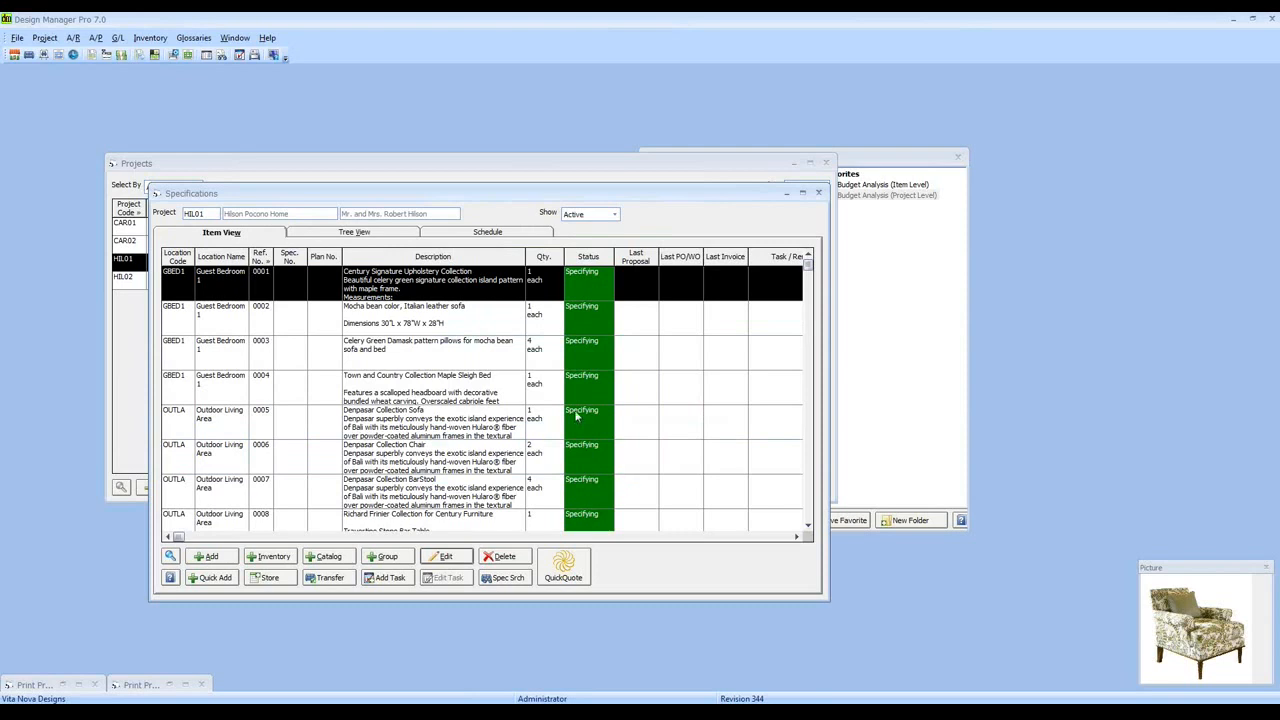
Start a new item described as "item for guest bedroom" and assign it to location GBED1
click(208, 556)
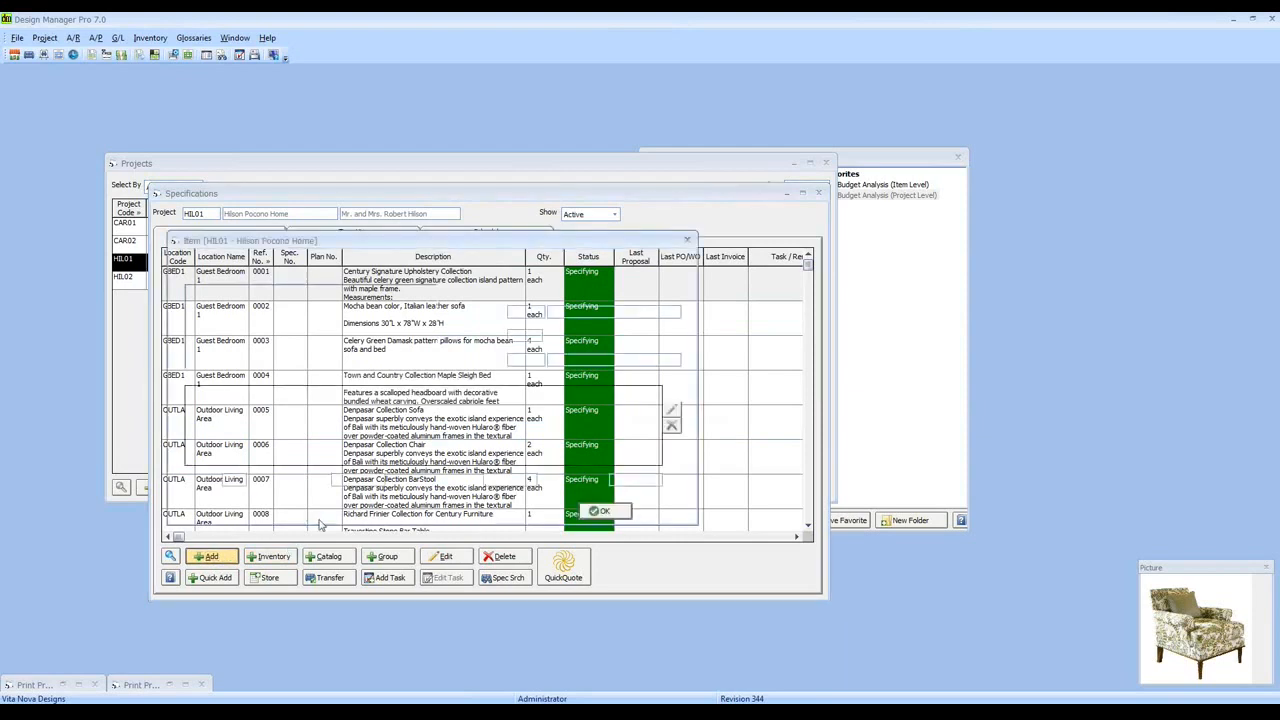
text(It)
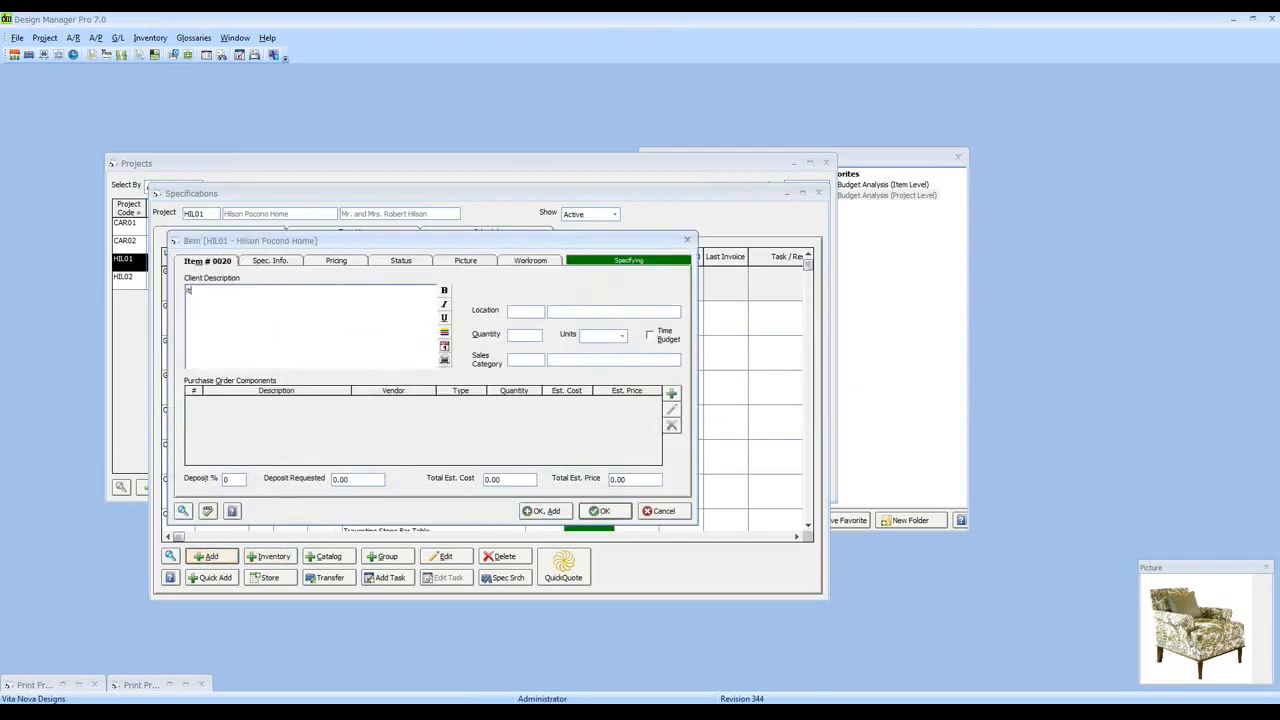
text(em for gues)
key(BackSpace)
key(BackSpace)
text(uest bedroom)
key(Tab)
text(GBED 1)
key(Tab)
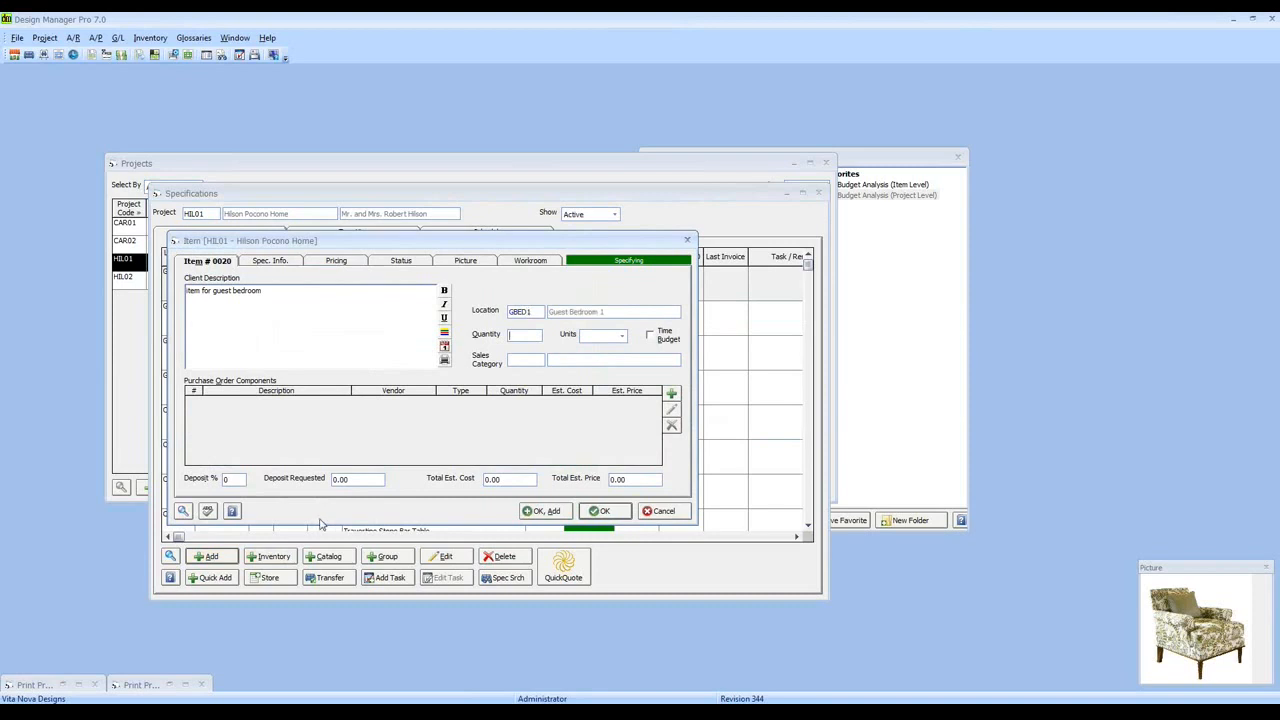
Set the guest bedroom item's total estimated cost to 2,000 and consult the guest bedroom budget in the location report
click(482, 478)
text(2000)
key(Tab)
click(170, 685)
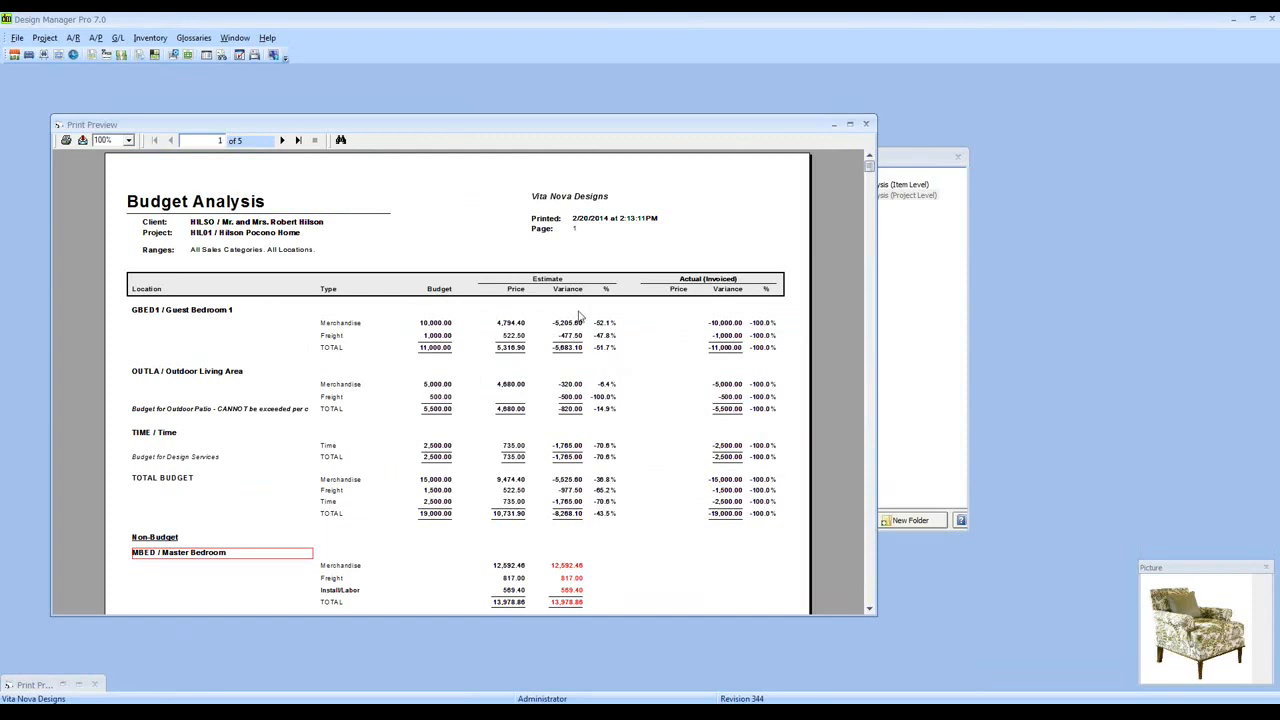
click(834, 125)
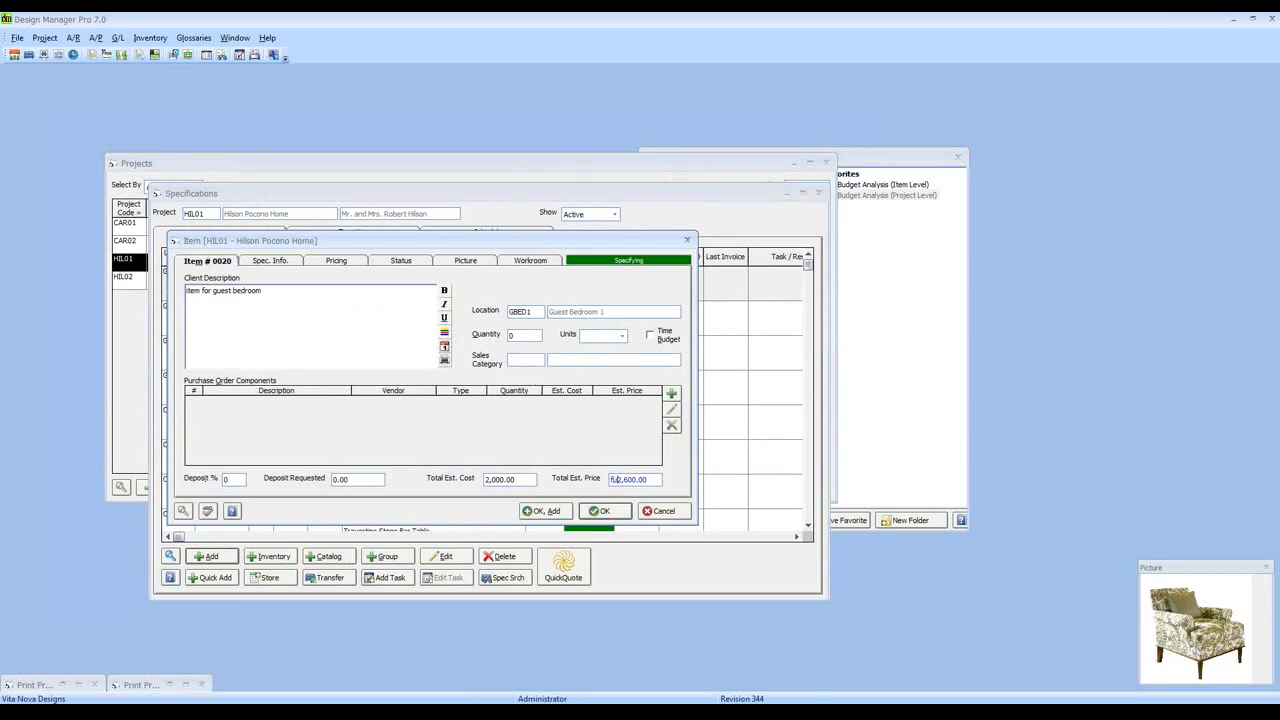
Assign the sales category FURN to the guest bedroom item and save it, acknowledging the budget check
click(521, 360)
text(FURN)
click(600, 511)
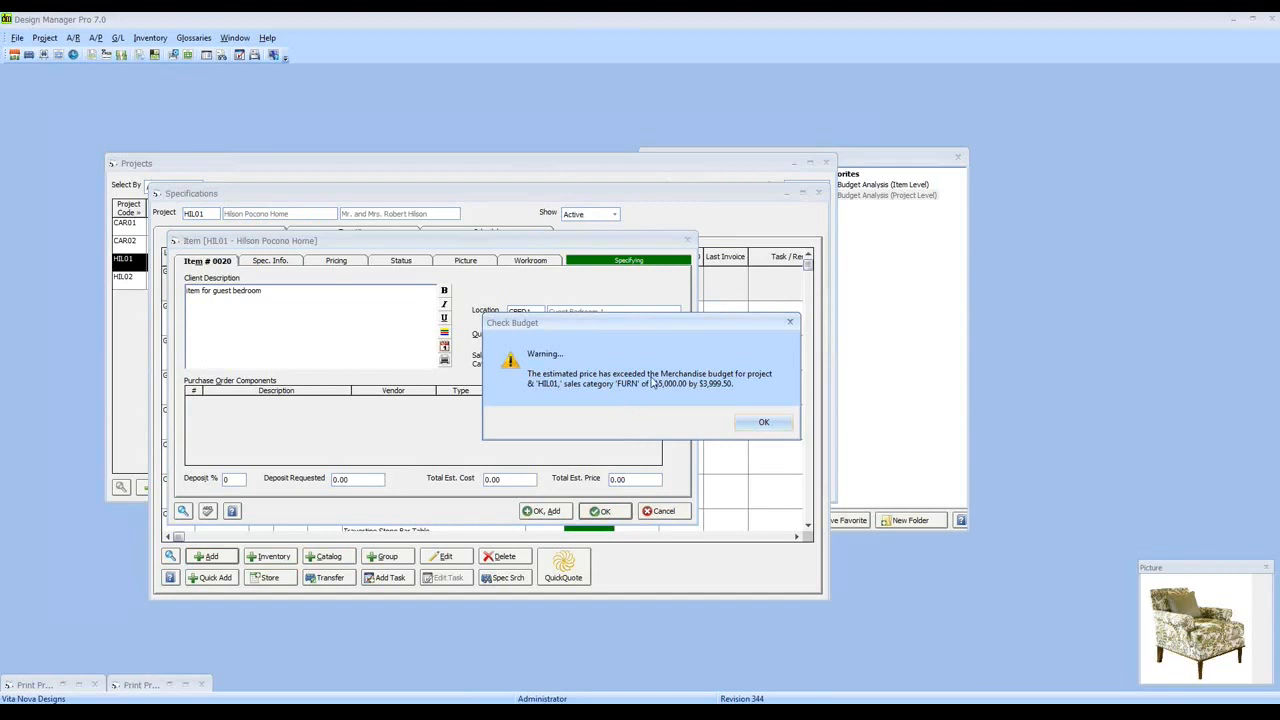
drag(580, 328, 523, 418)
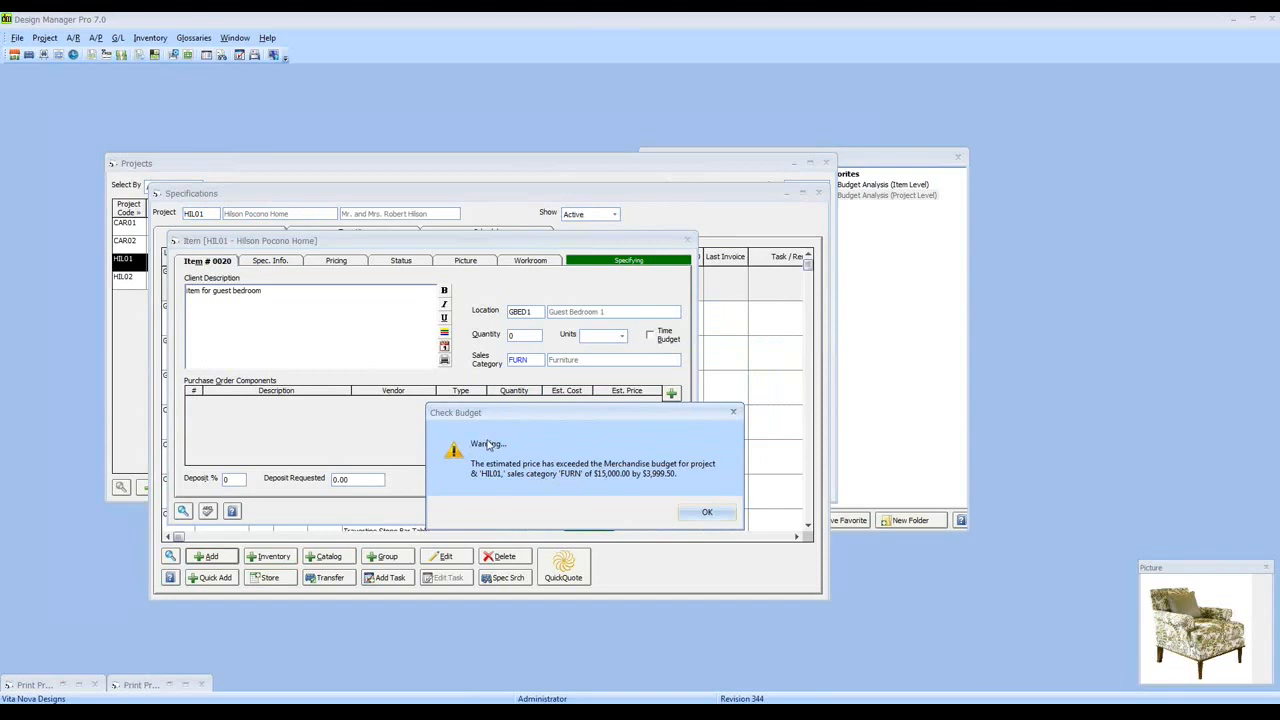
click(705, 512)
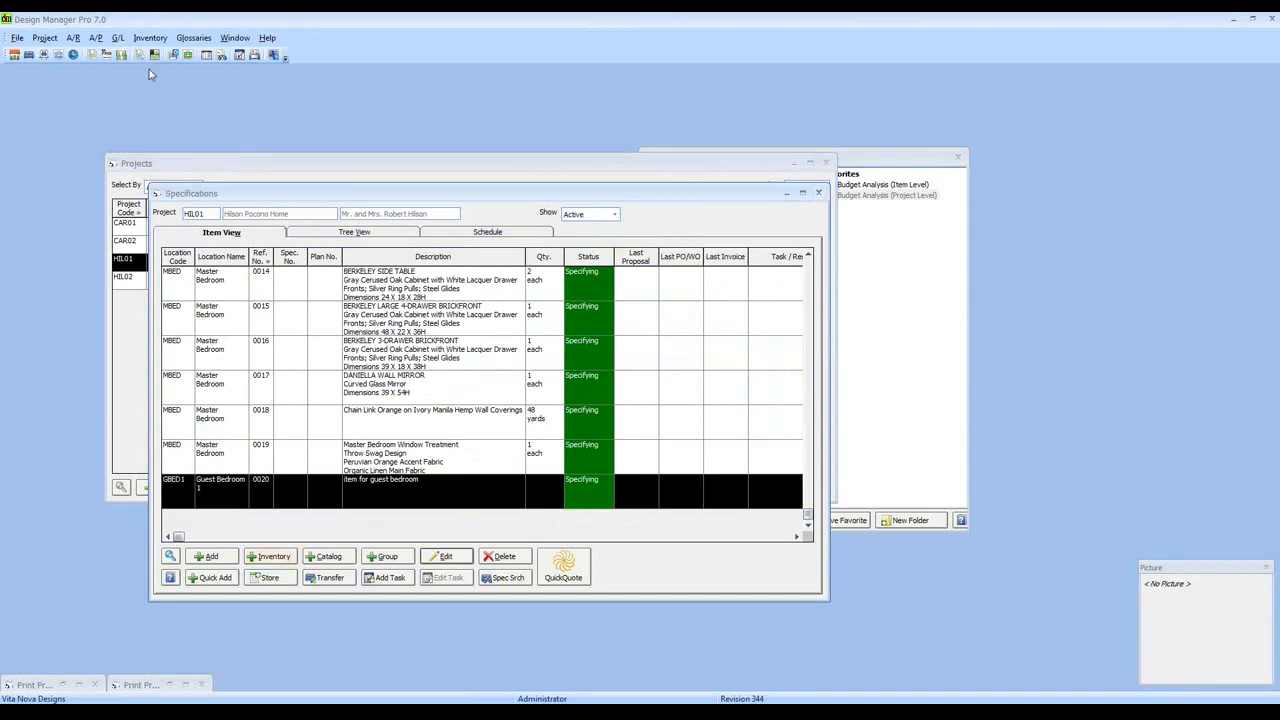
Create a new vendor transaction of type Expense / Bill / Misc. under Vendor Deposits, Invoices, and Operating Expenses
click(95, 38)
click(130, 52)
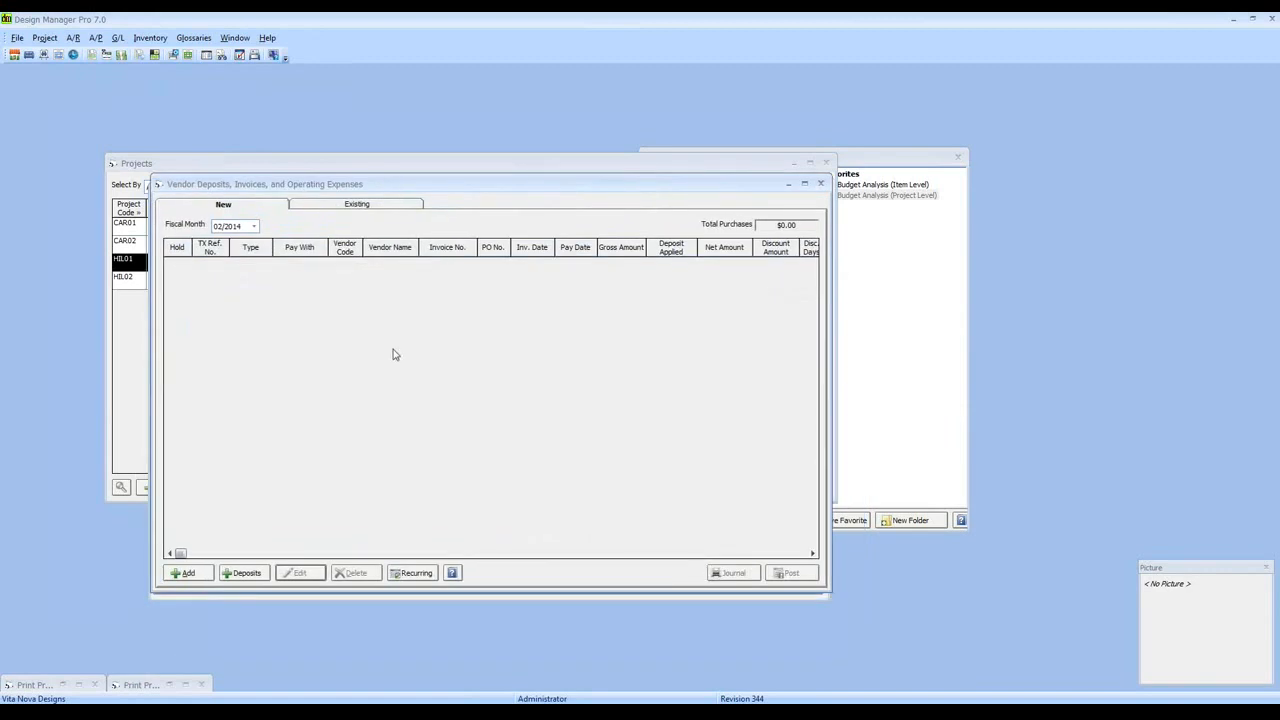
click(182, 572)
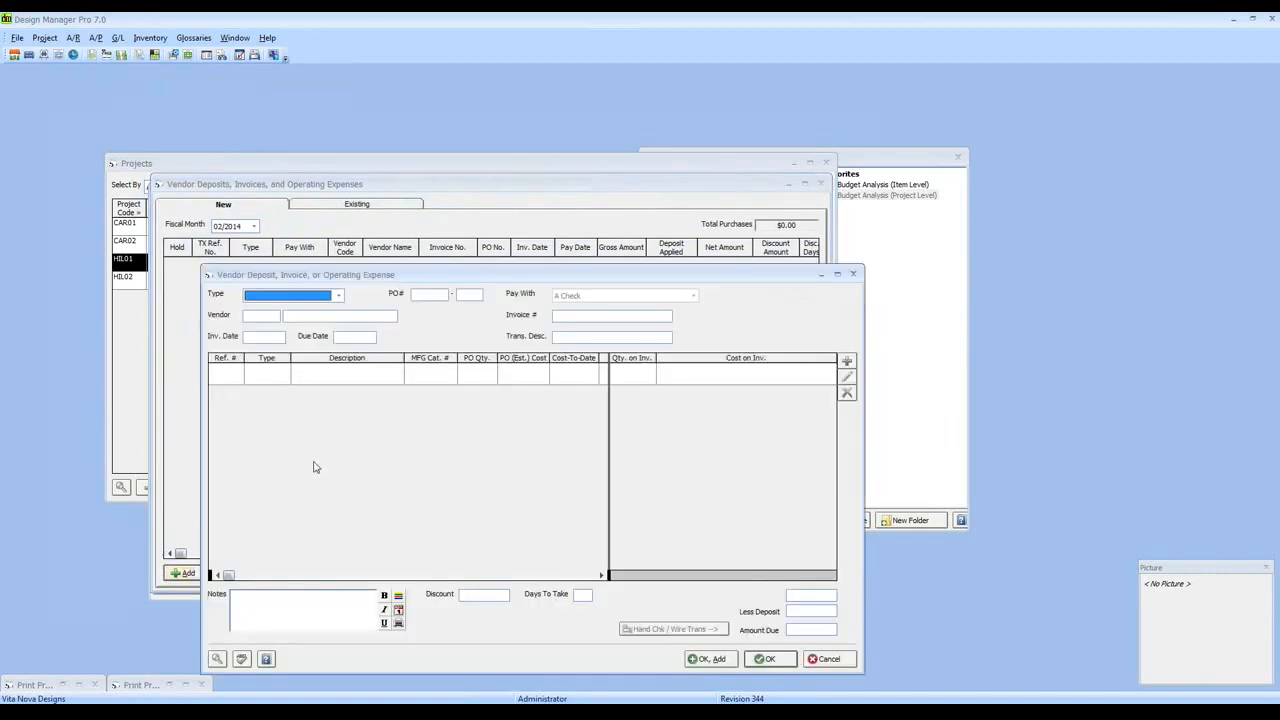
drag(405, 281, 408, 243)
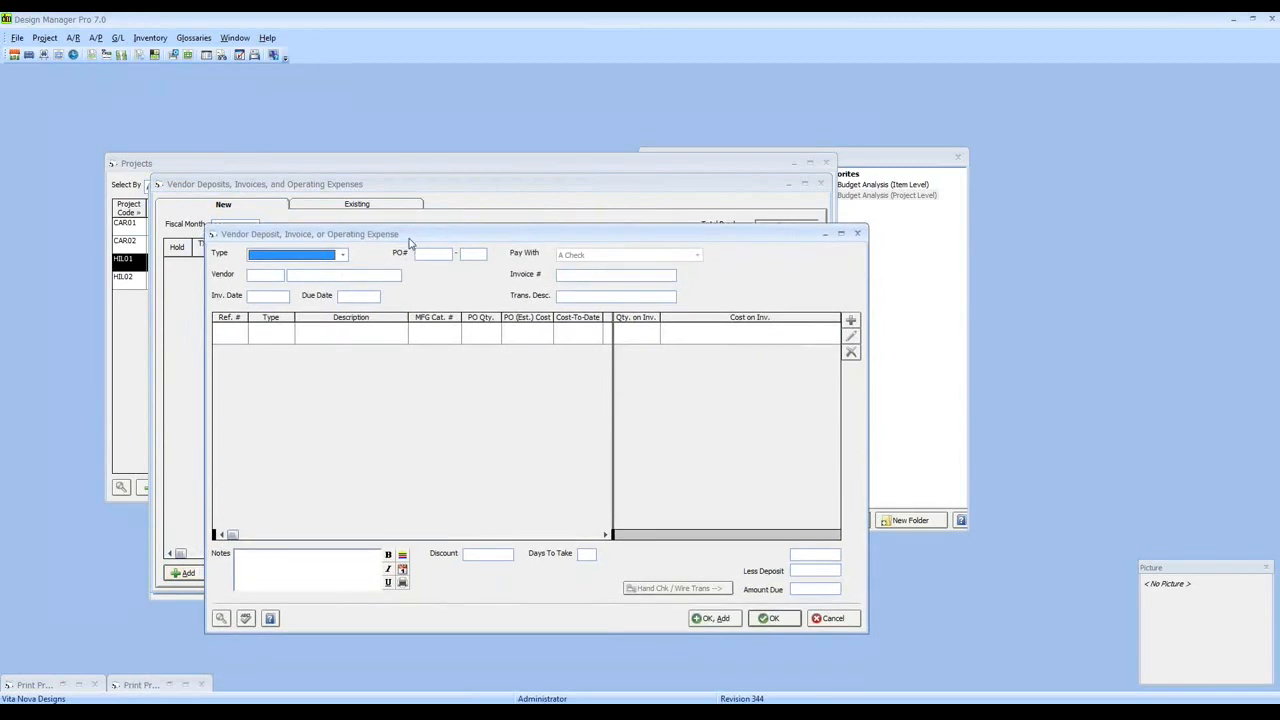
click(342, 256)
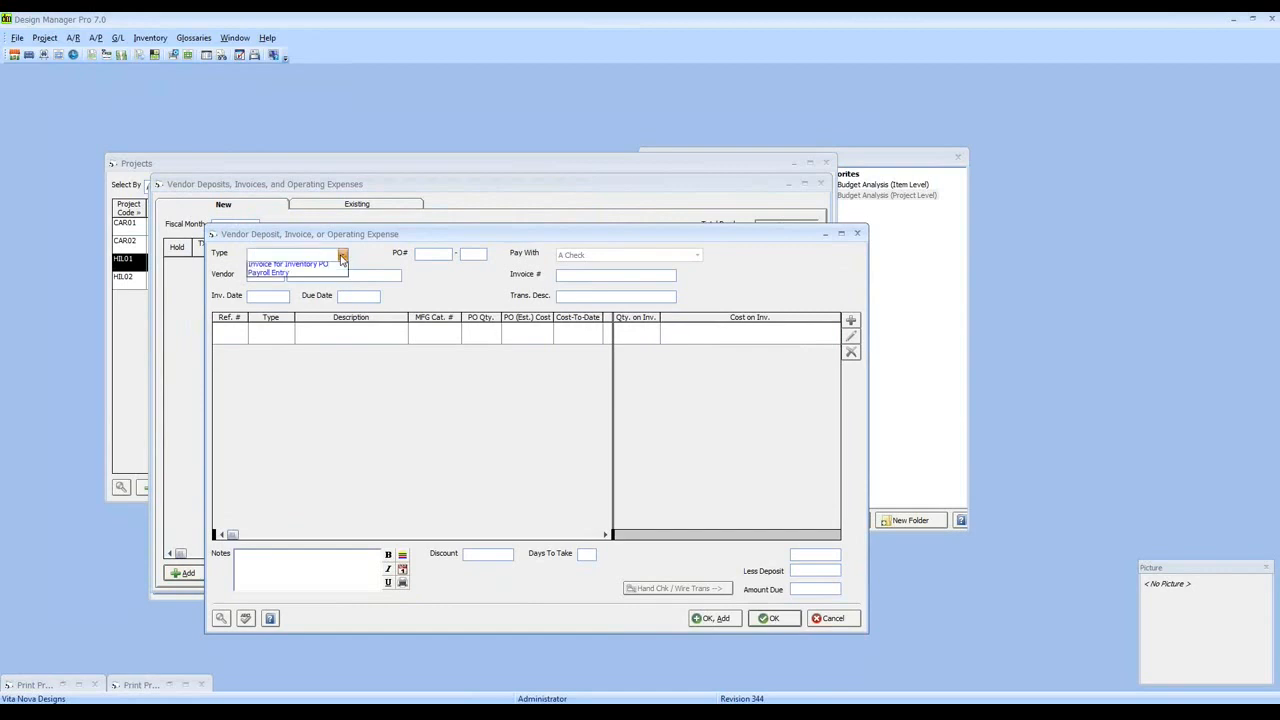
click(320, 298)
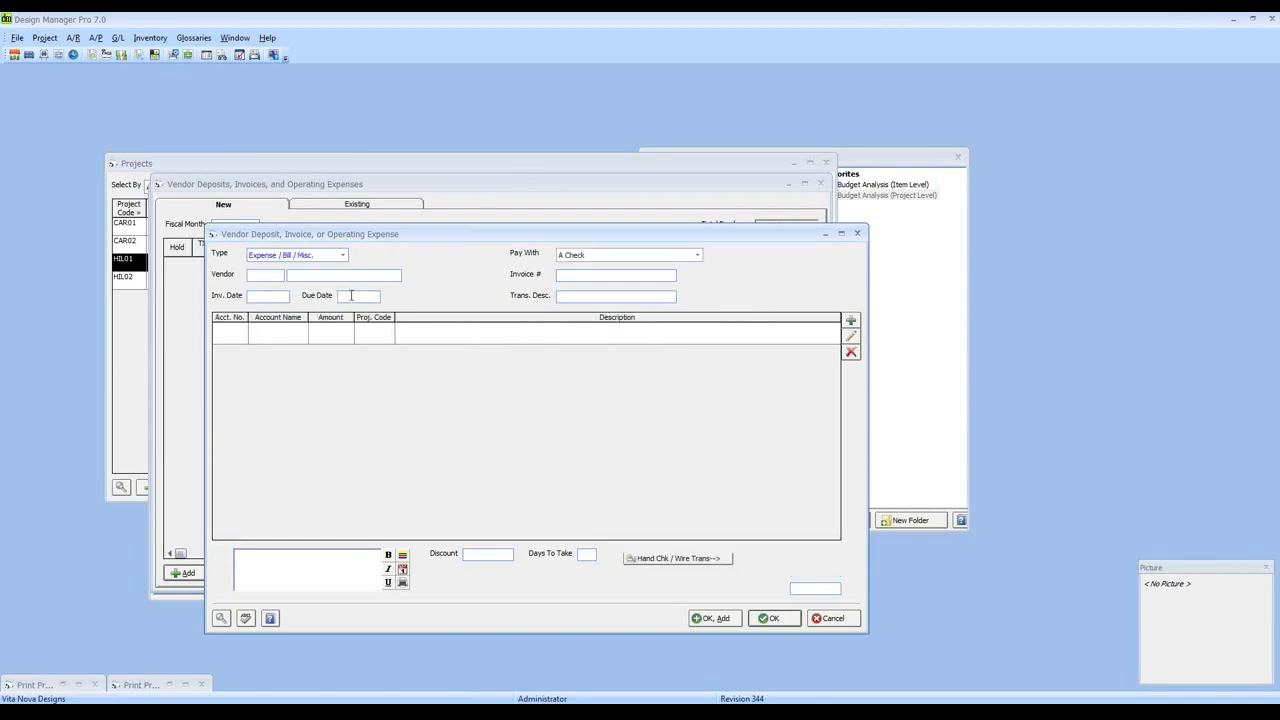
Set the vendor to FEDEX and enter "fedex" as the invoice number
key(Tab)
text(FEDEX)
key(Tab)
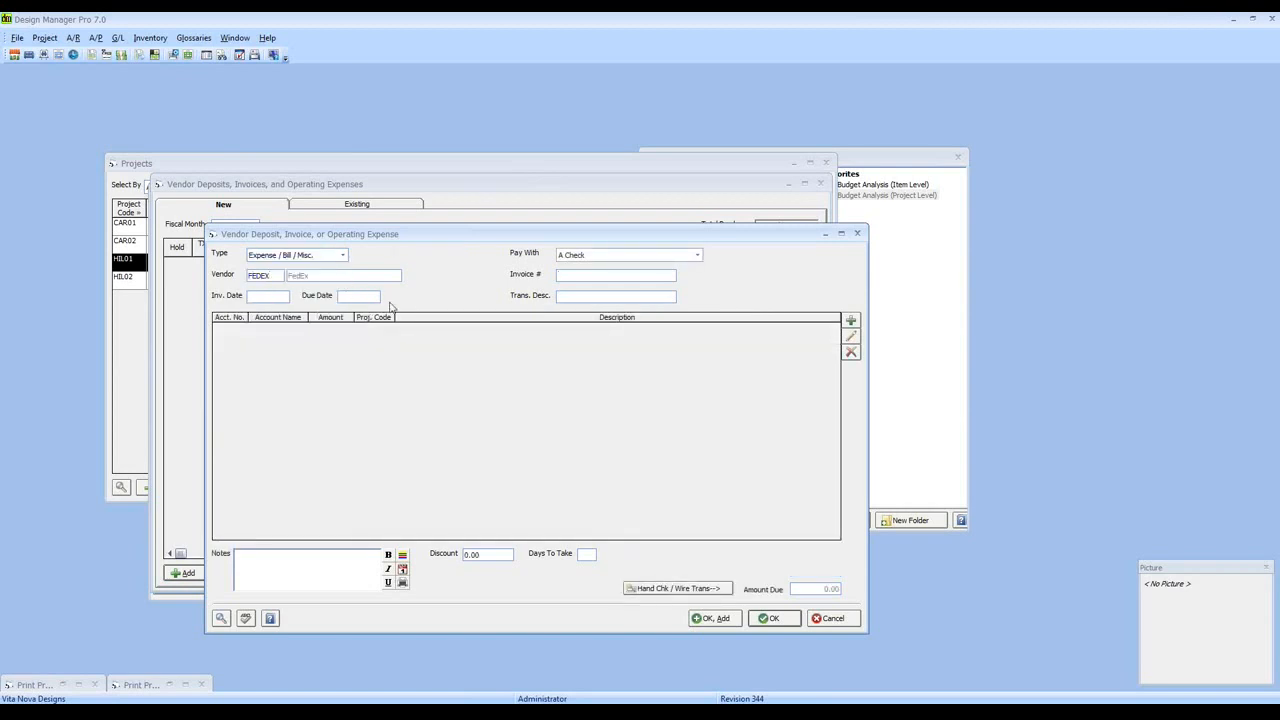
text(fedex)
key(Tab)
Start a distribution line for the invoice, make it project related and choose the Freight sales category (FREIG)
click(850, 320)
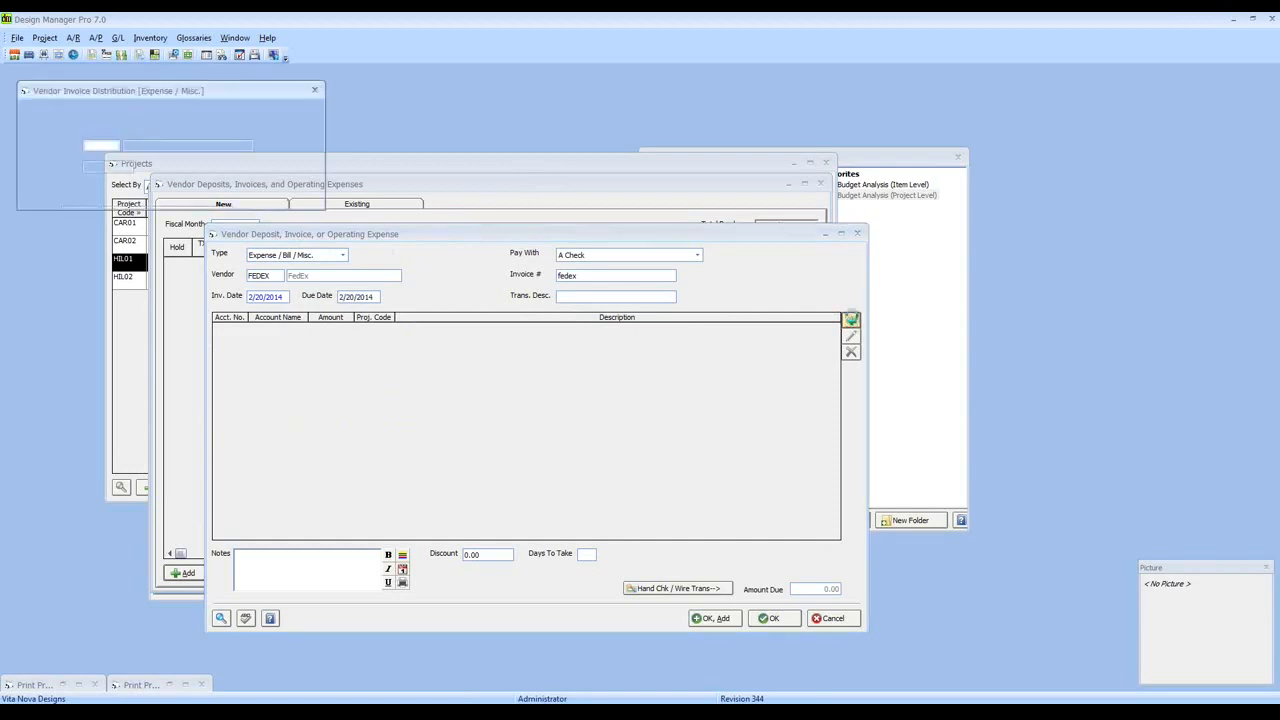
drag(200, 91, 492, 305)
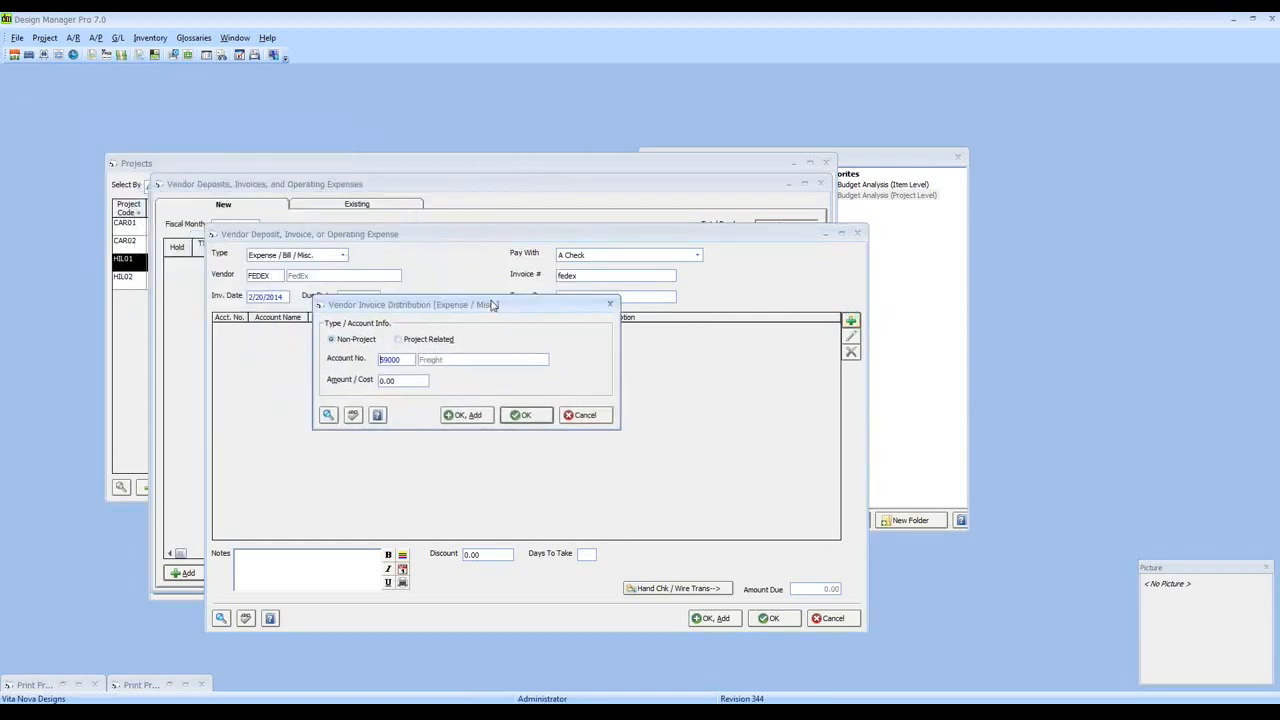
click(435, 342)
text(F)
key(Tab)
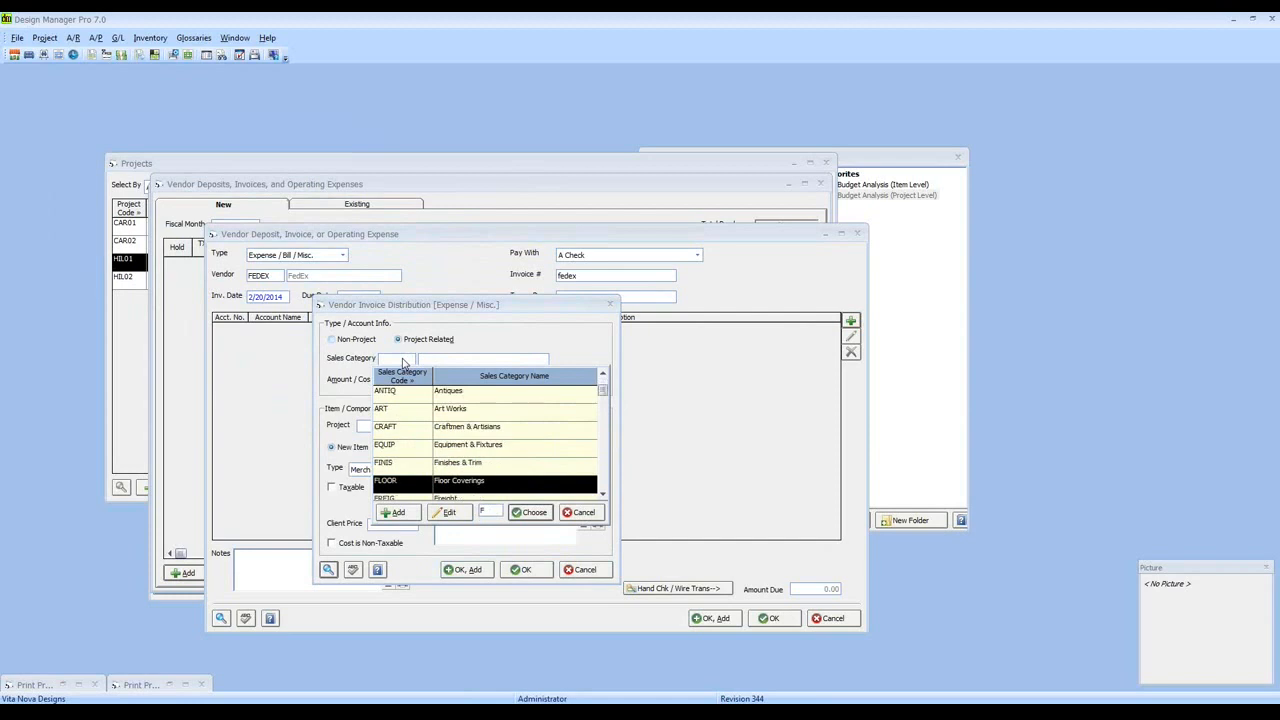
text(r)
key(Return)
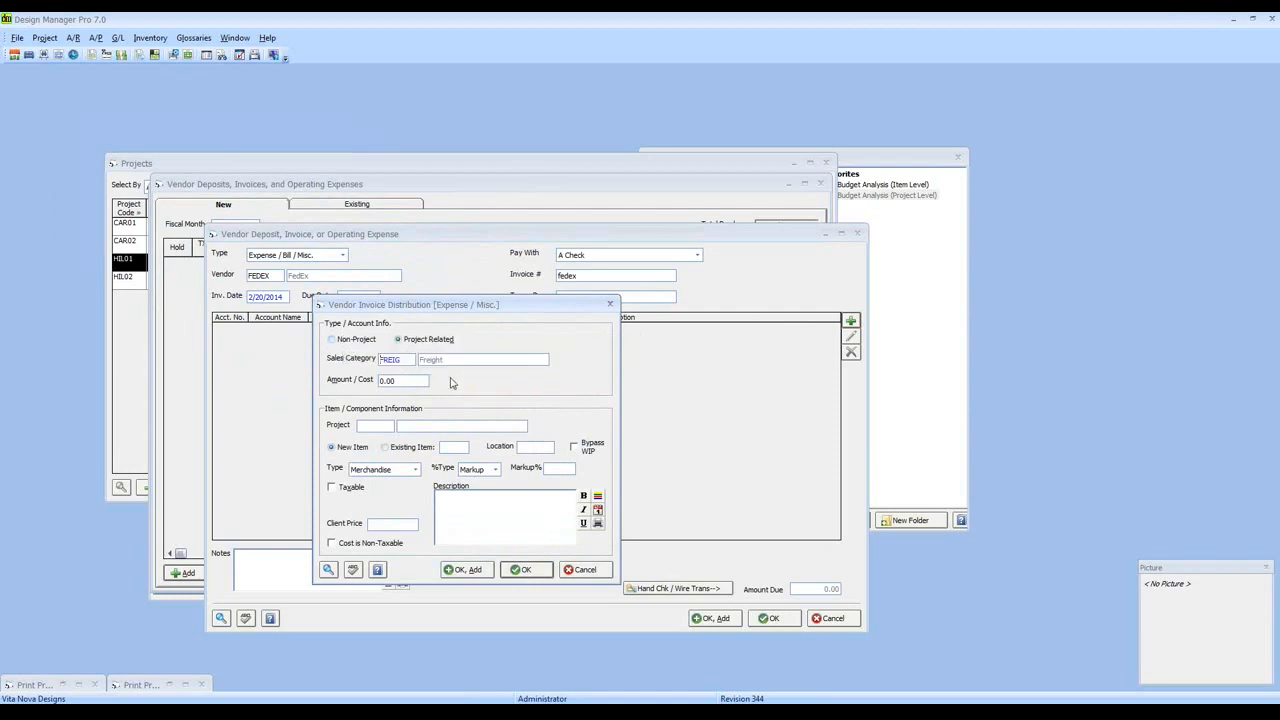
Set the distribution's cost to 25000 and its project to HIL01, accepting the project's default markup and tax settings
drag(413, 380, 347, 380)
text(25000)
key(Tab)
text(HIL01)
key(Tab)
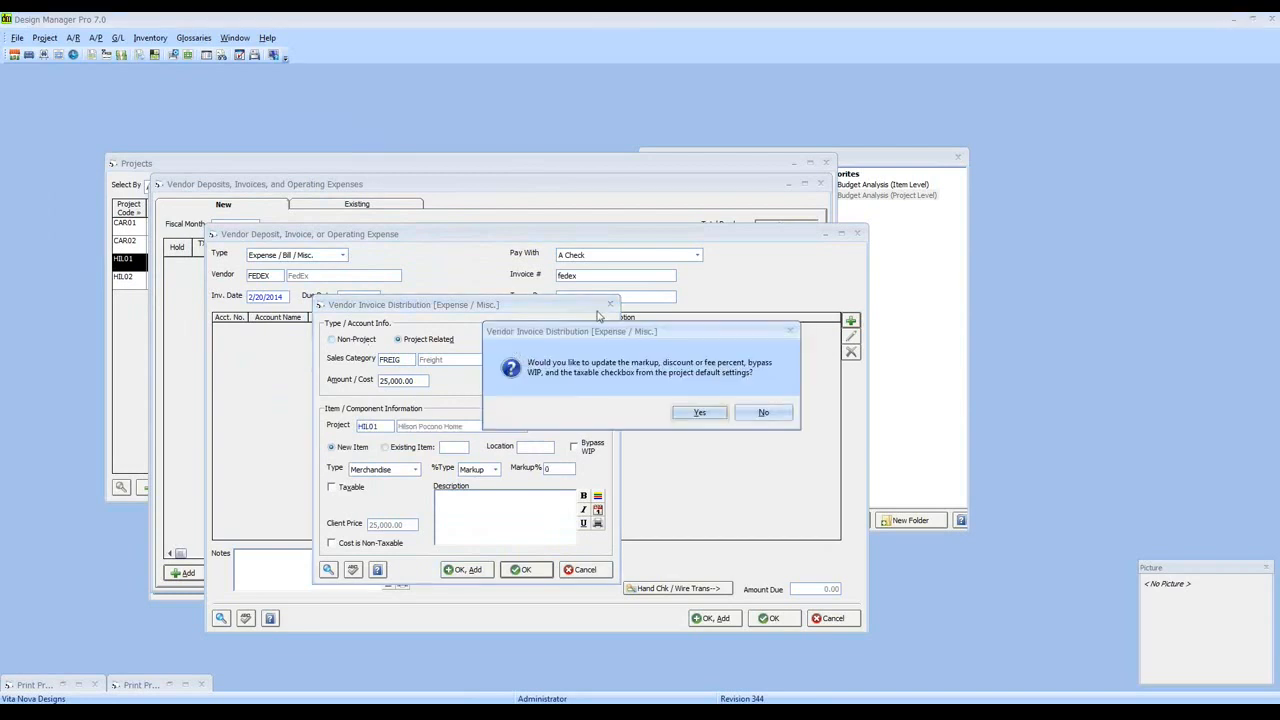
click(699, 412)
Set the distribution type to Freight with the project's default settings and enter the description "very high freight bill"
click(415, 469)
click(399, 492)
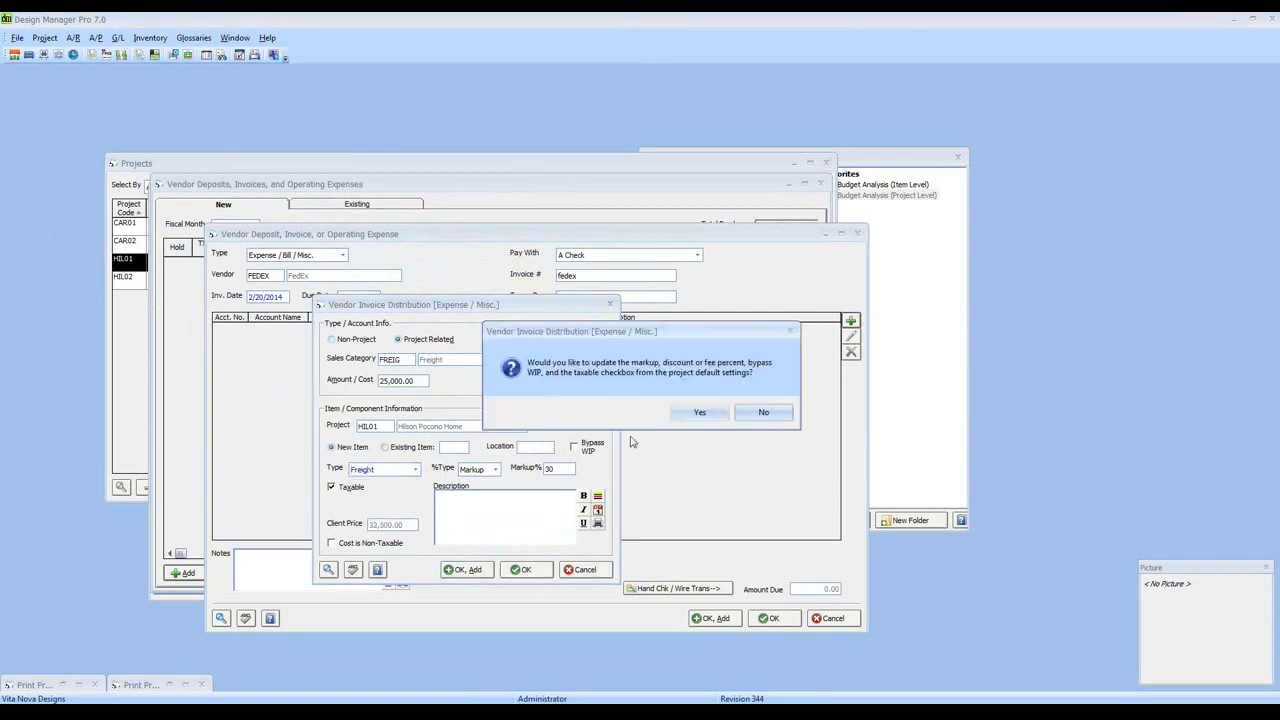
click(716, 415)
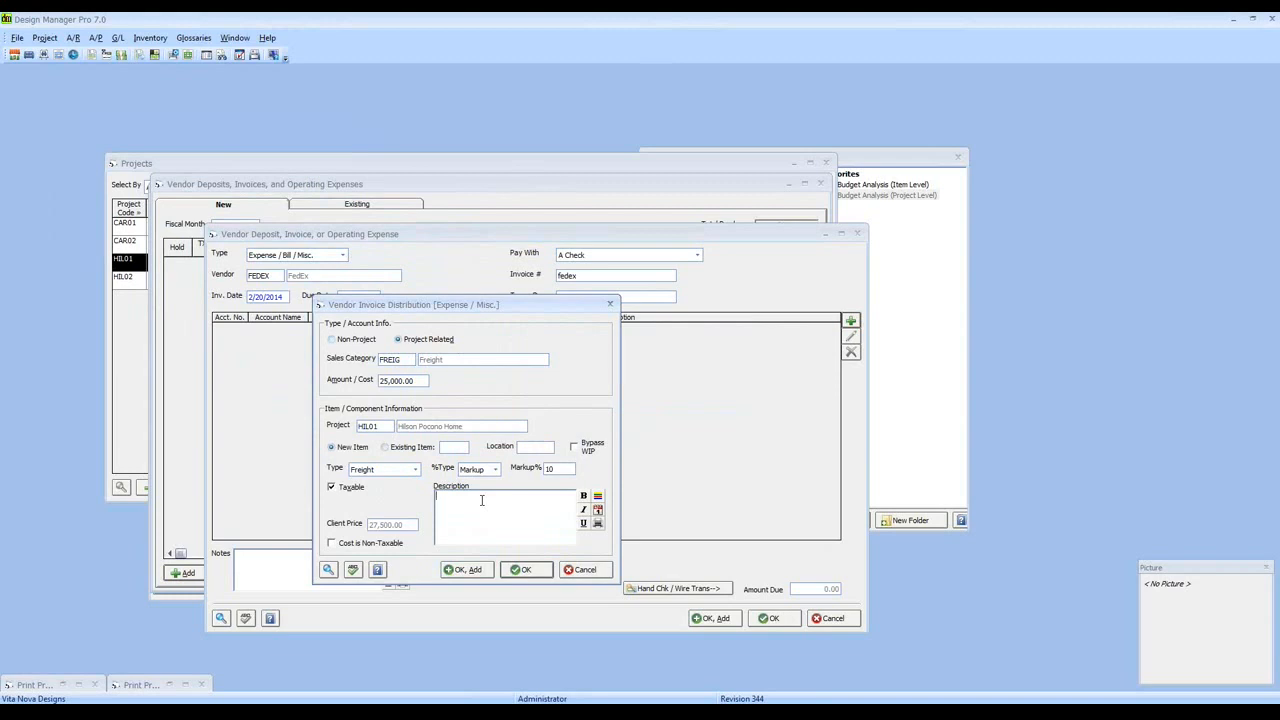
text(very high freight bill)
Save the distribution line and the FedEx invoice, and try to post the expense
click(526, 569)
click(770, 618)
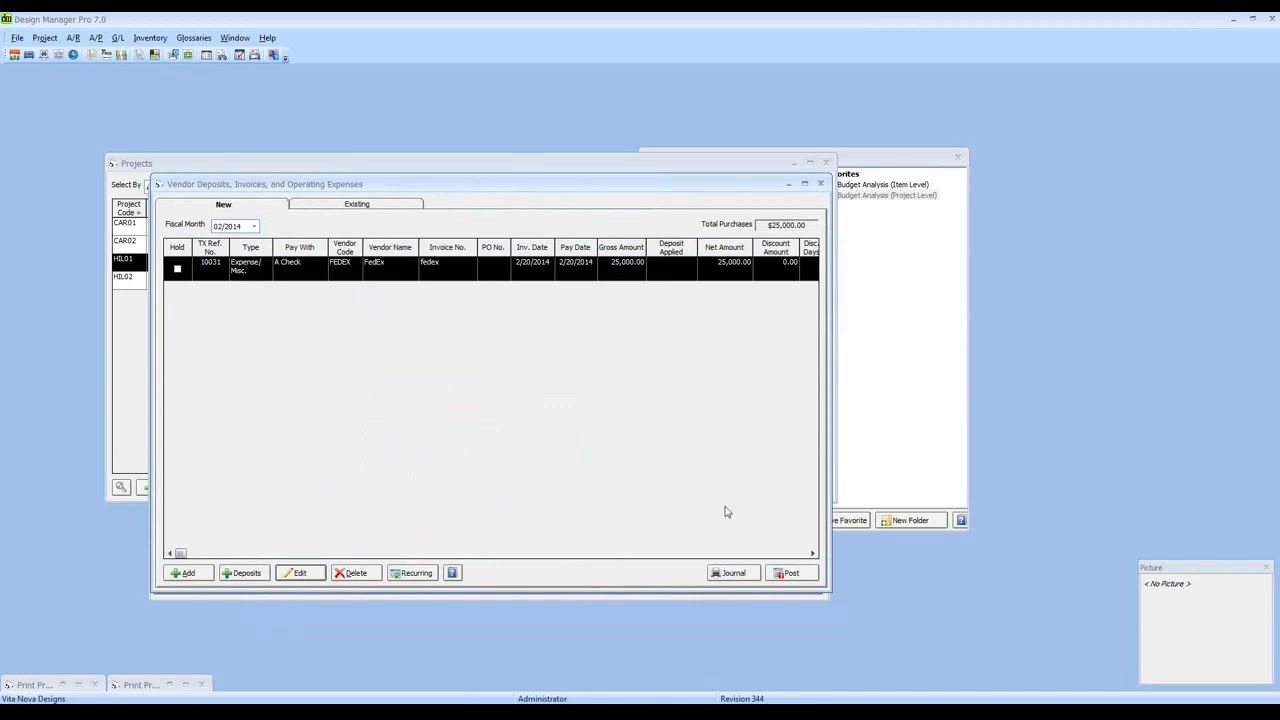
click(786, 573)
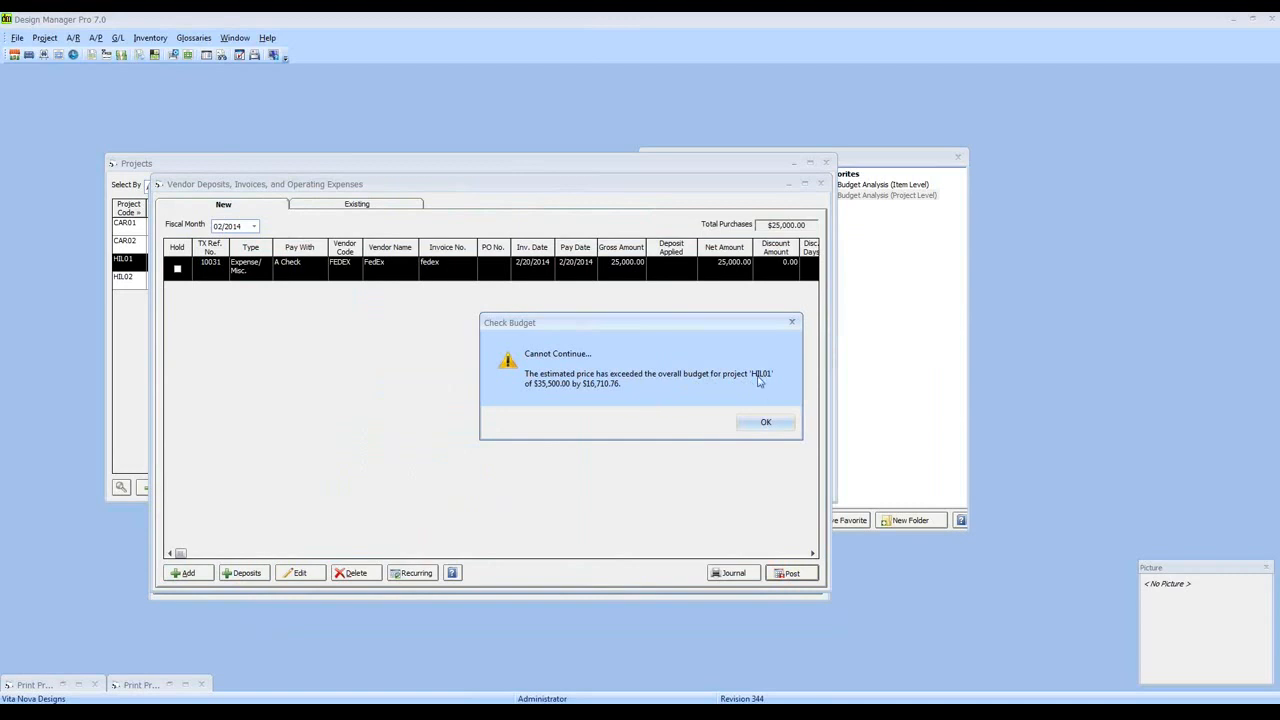
click(766, 422)
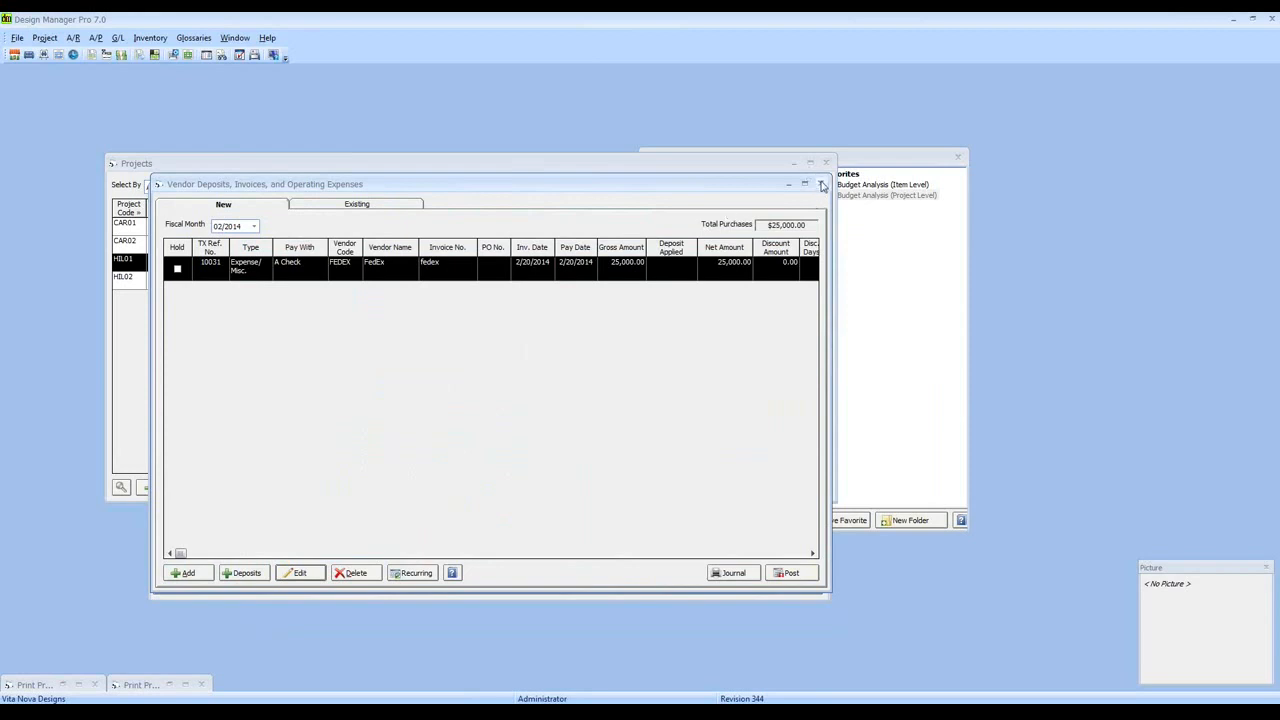
Close the vendor expenses and Specifications windows and the minimized report windows
click(820, 184)
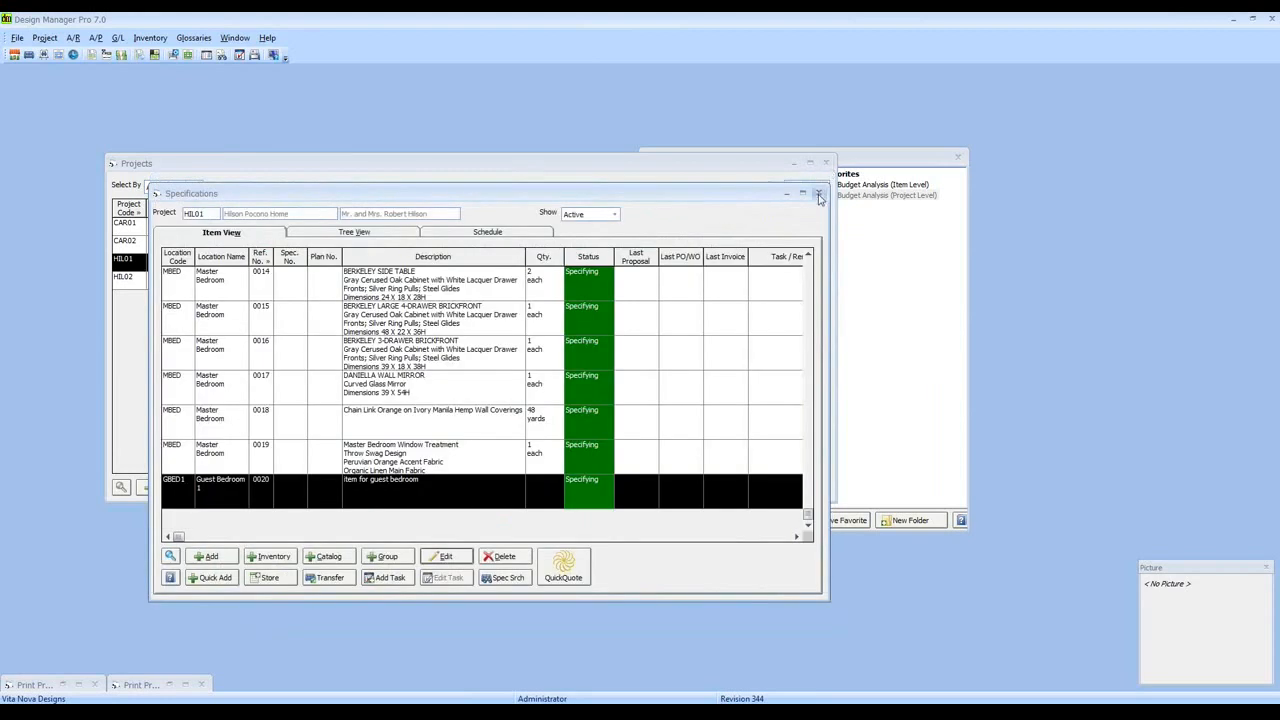
click(818, 192)
click(201, 684)
click(98, 684)
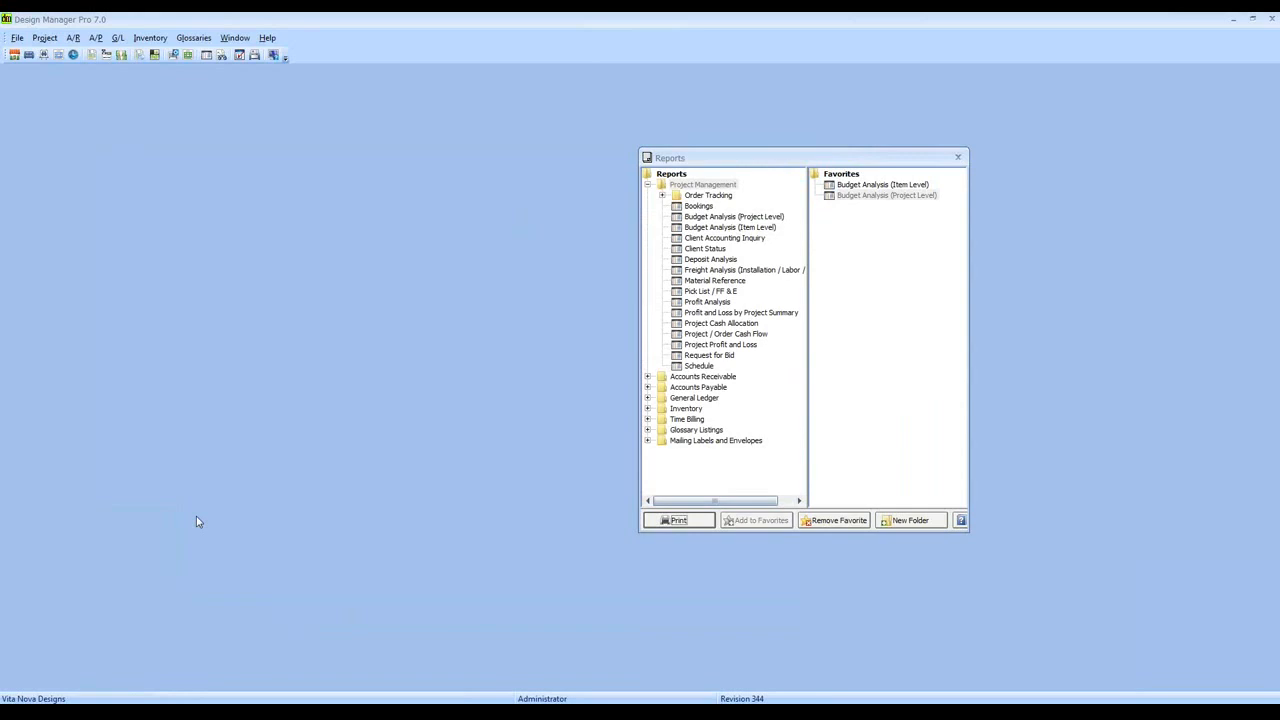
Review the default budget categories in the company information and settings, and leave without making changes
click(121, 40)
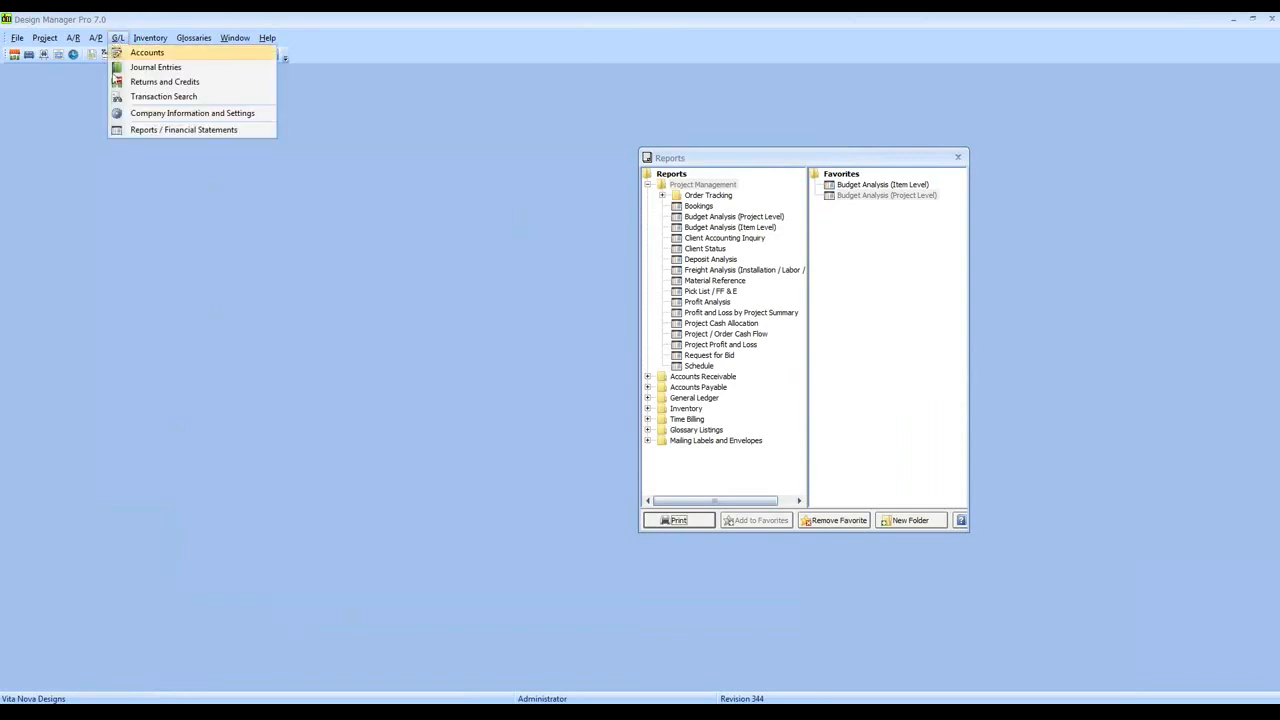
click(203, 116)
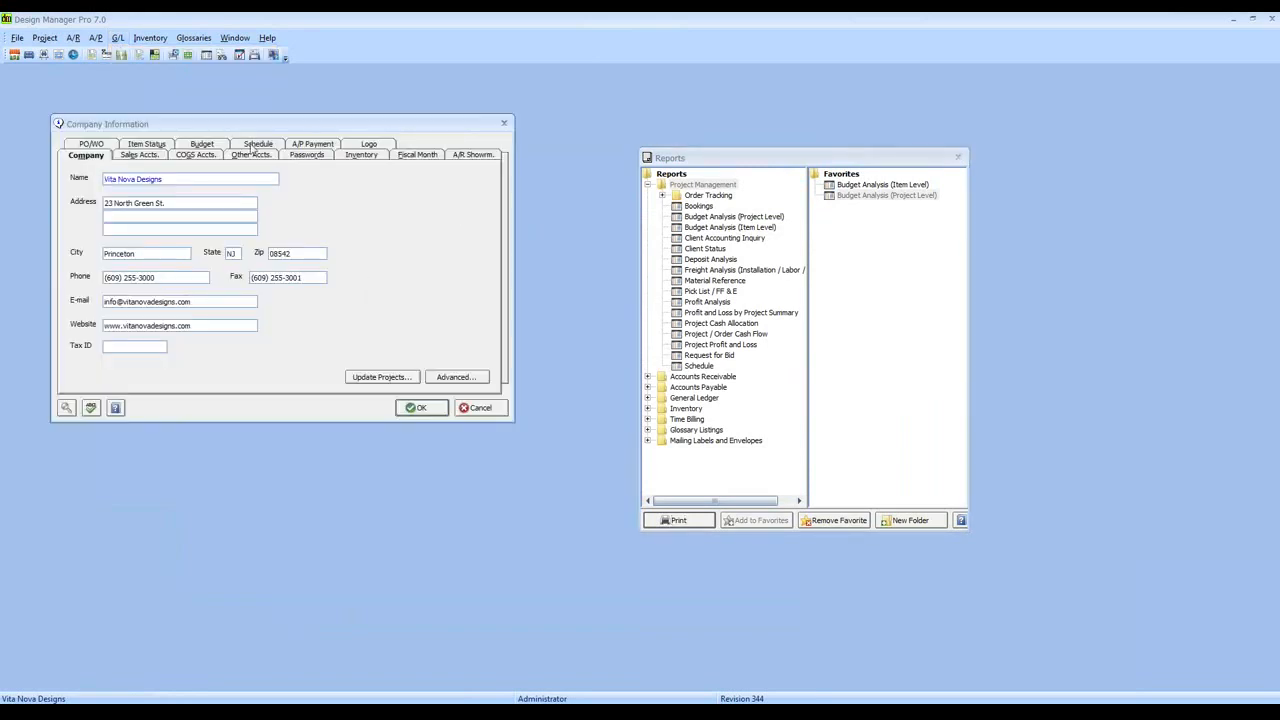
click(203, 144)
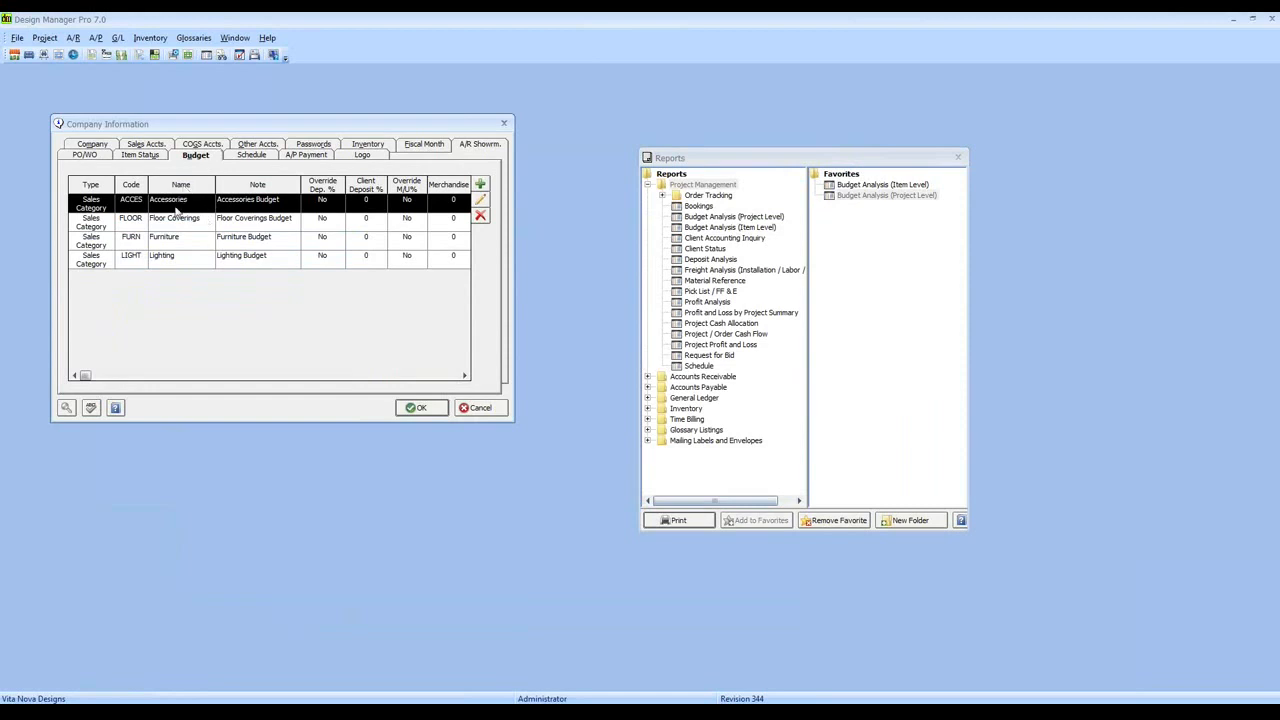
click(178, 221)
click(185, 241)
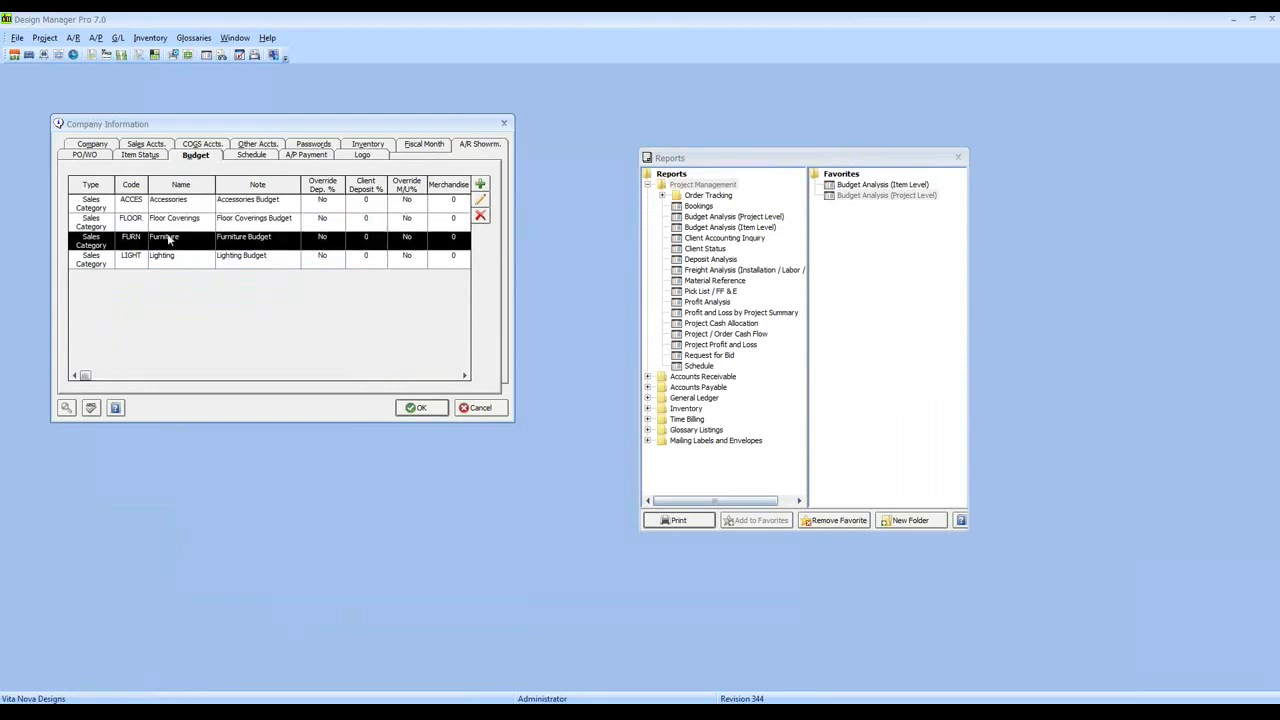
click(175, 259)
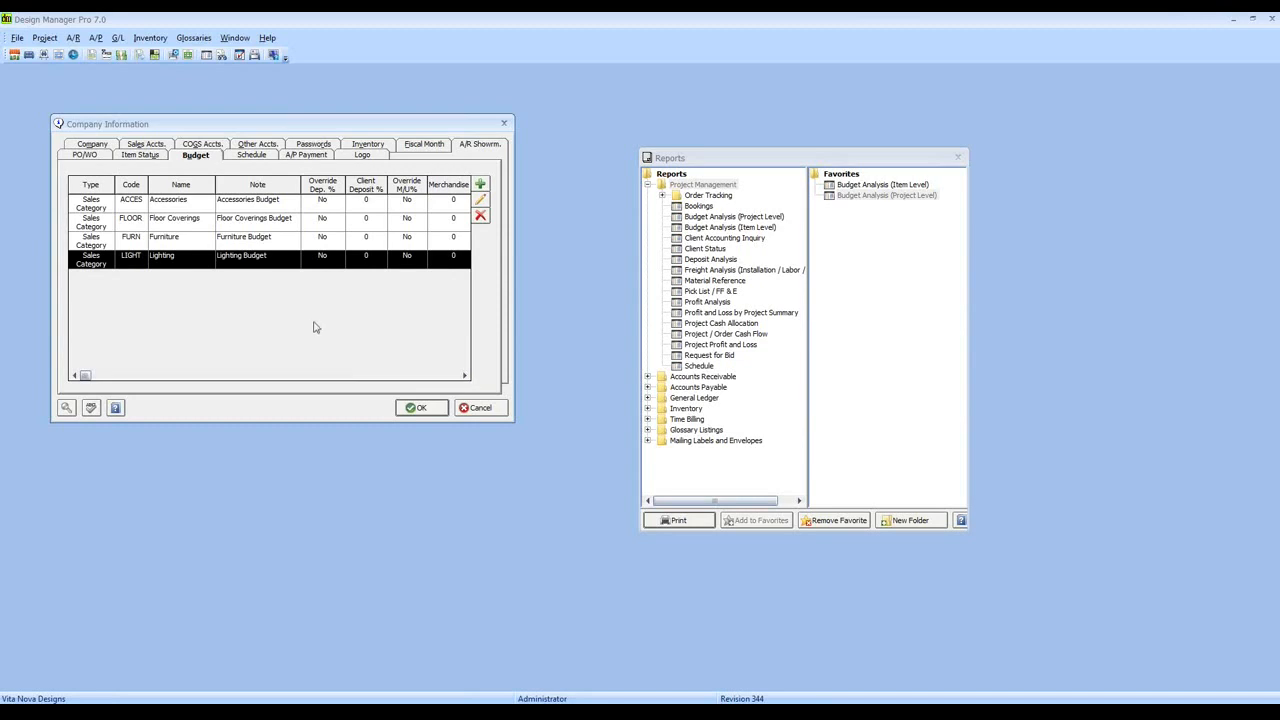
click(478, 407)
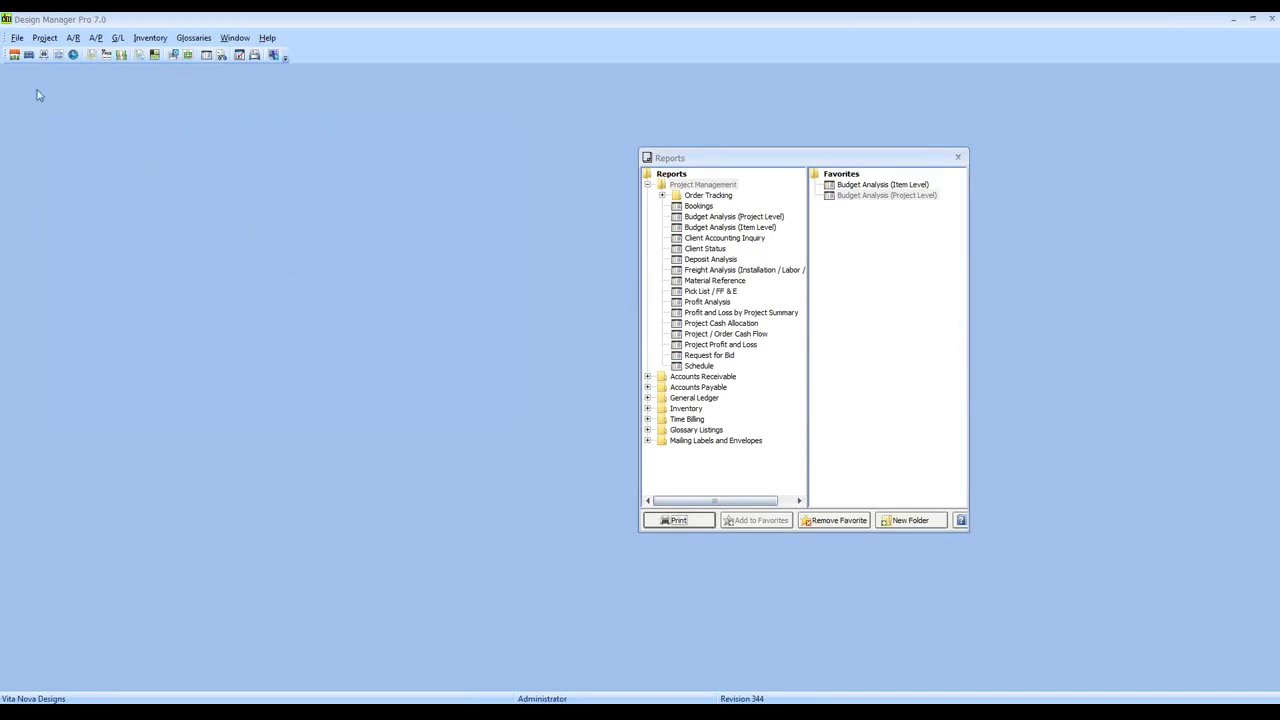
Load the company's default budget categories into project CAR01 and save the project
click(14, 54)
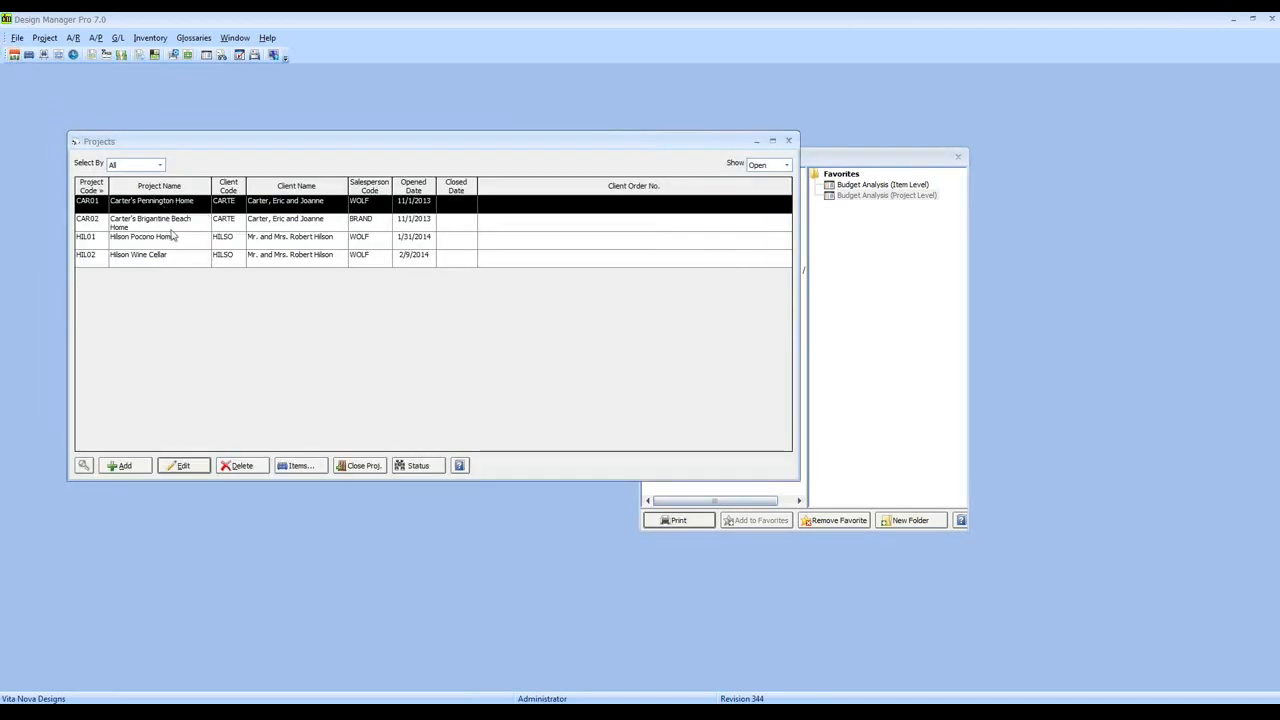
click(197, 465)
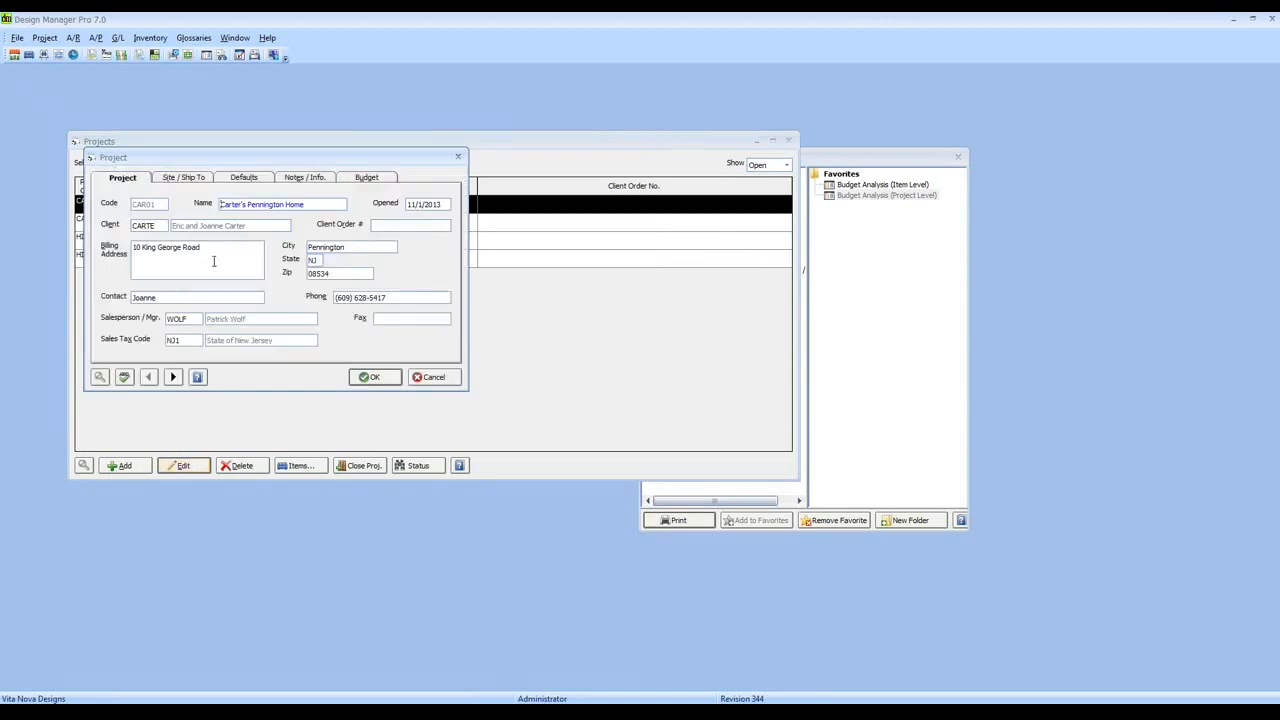
click(348, 179)
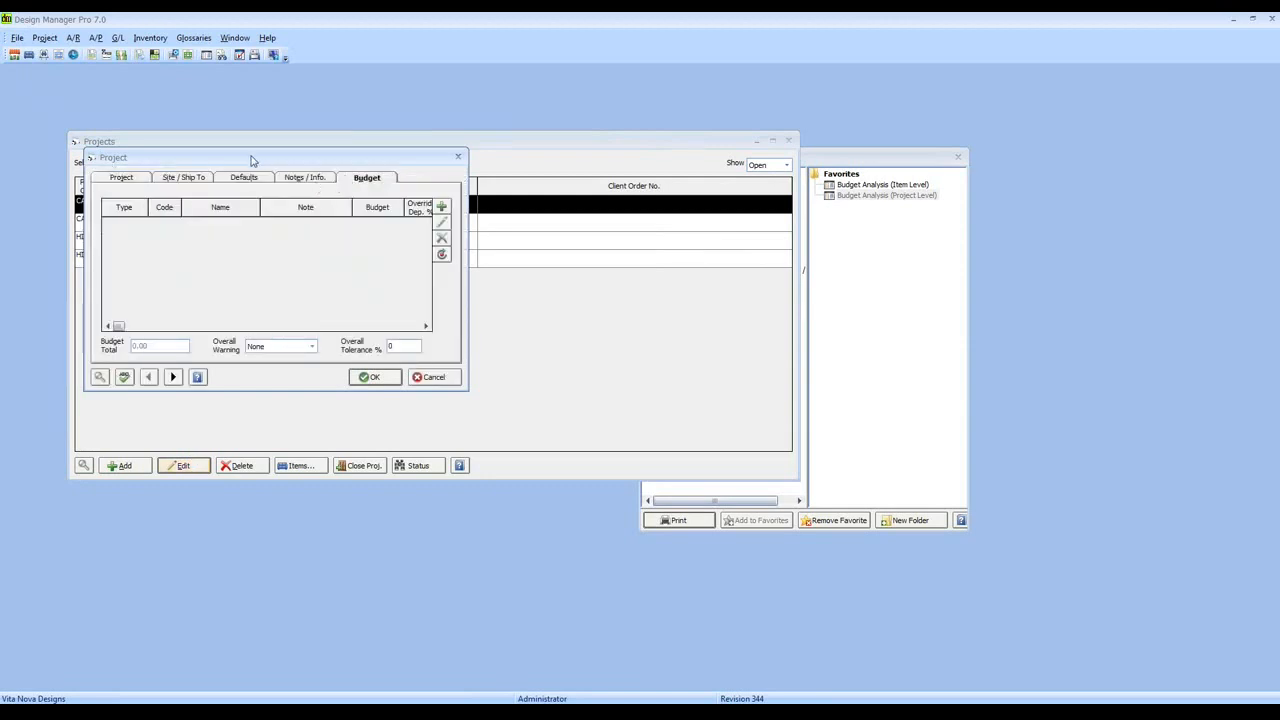
drag(253, 158, 293, 230)
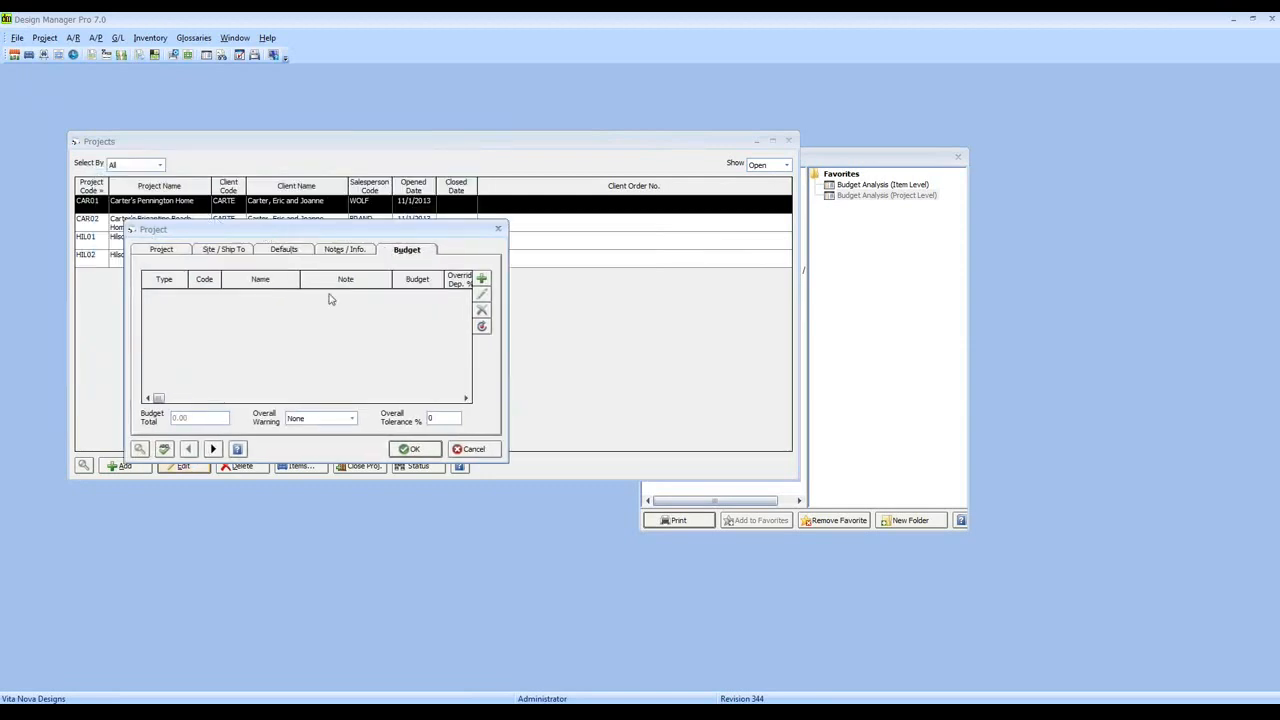
click(481, 328)
click(692, 412)
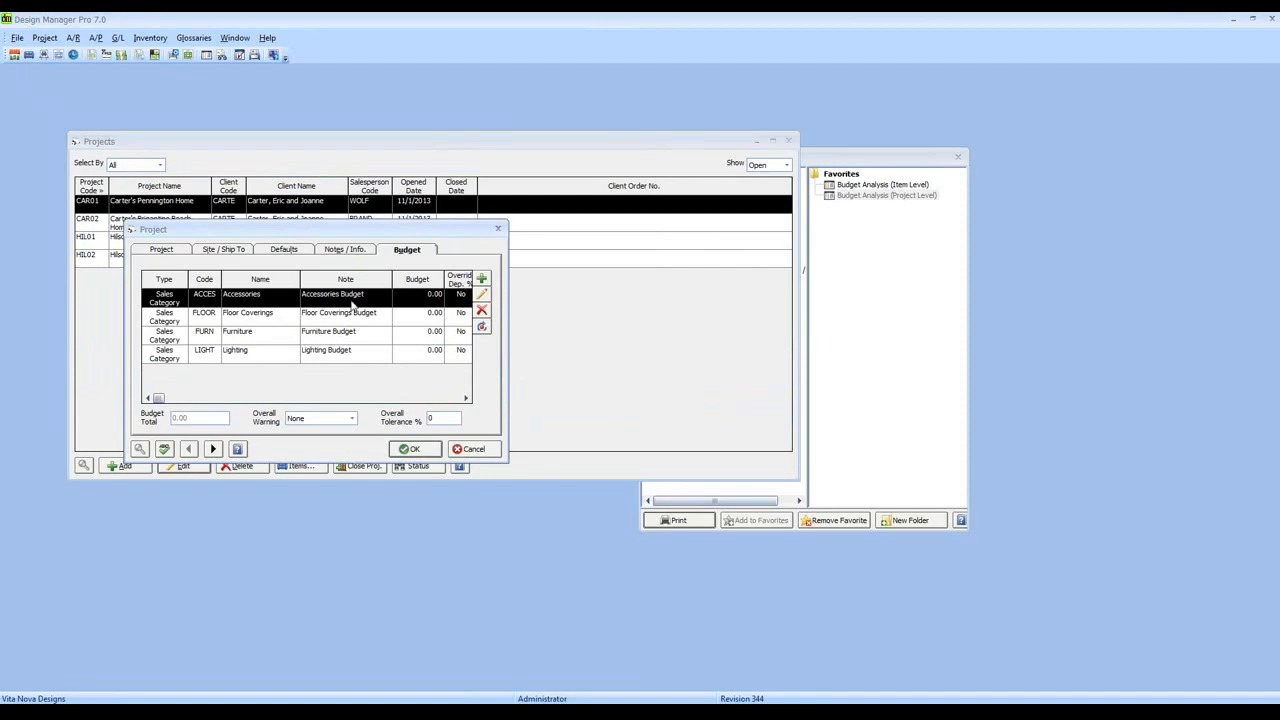
click(414, 447)
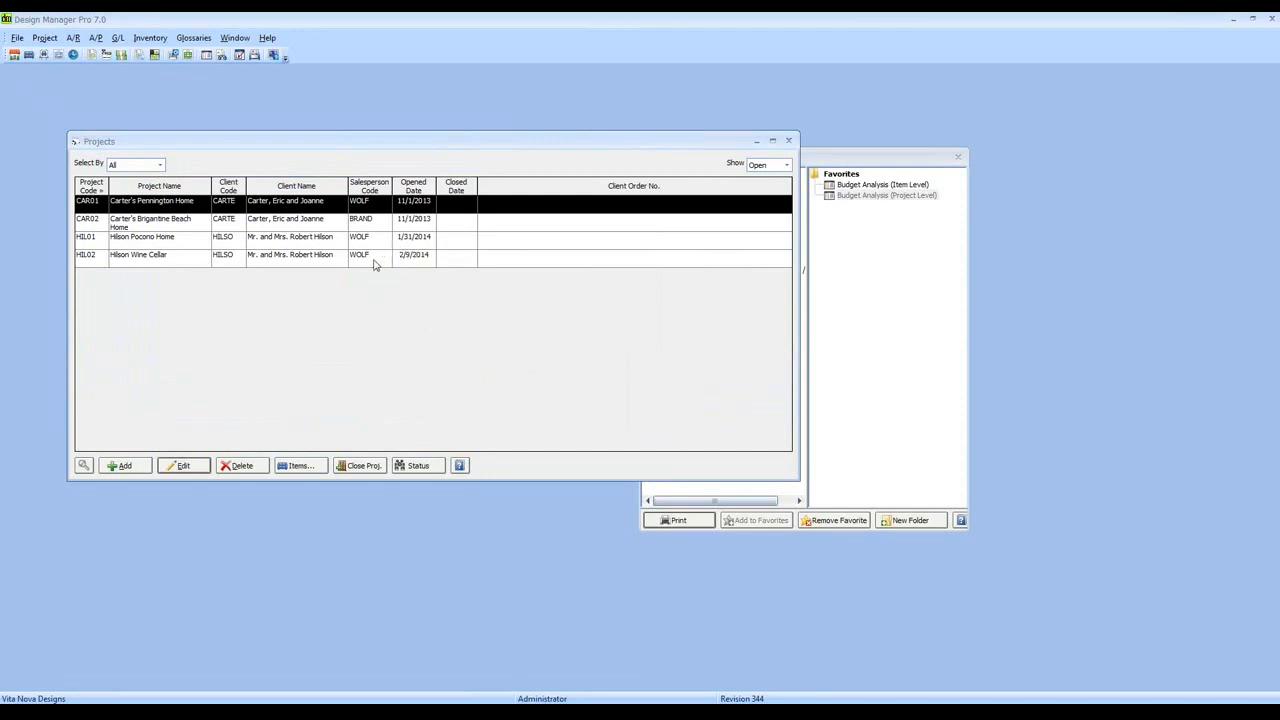
Open the item specifications of project HIL02 and go through its wine cellar items
click(112, 260)
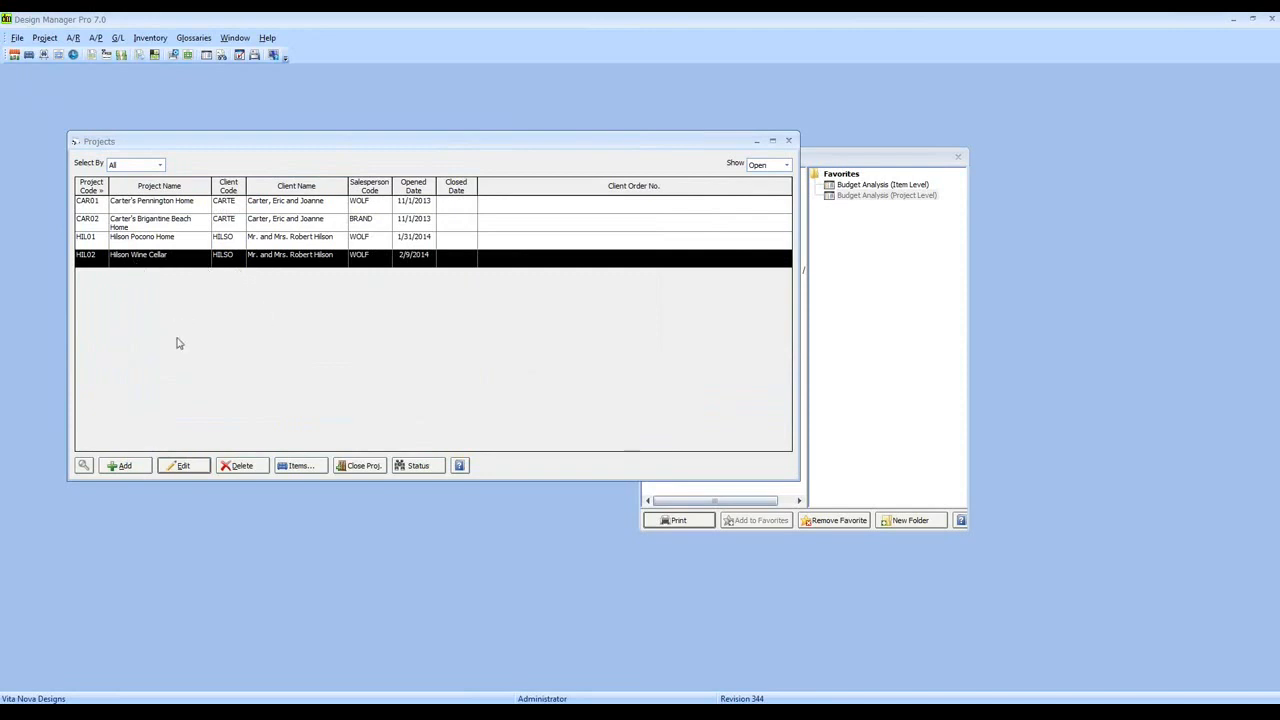
click(305, 466)
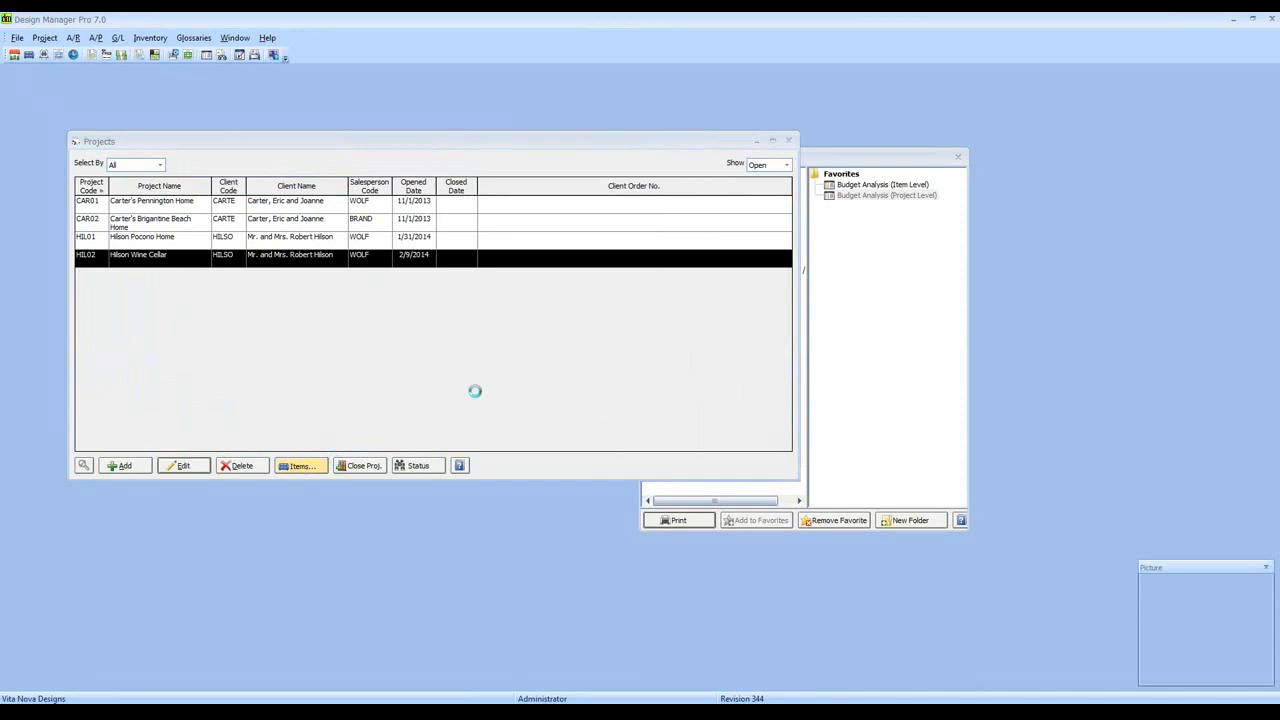
drag(533, 184, 579, 194)
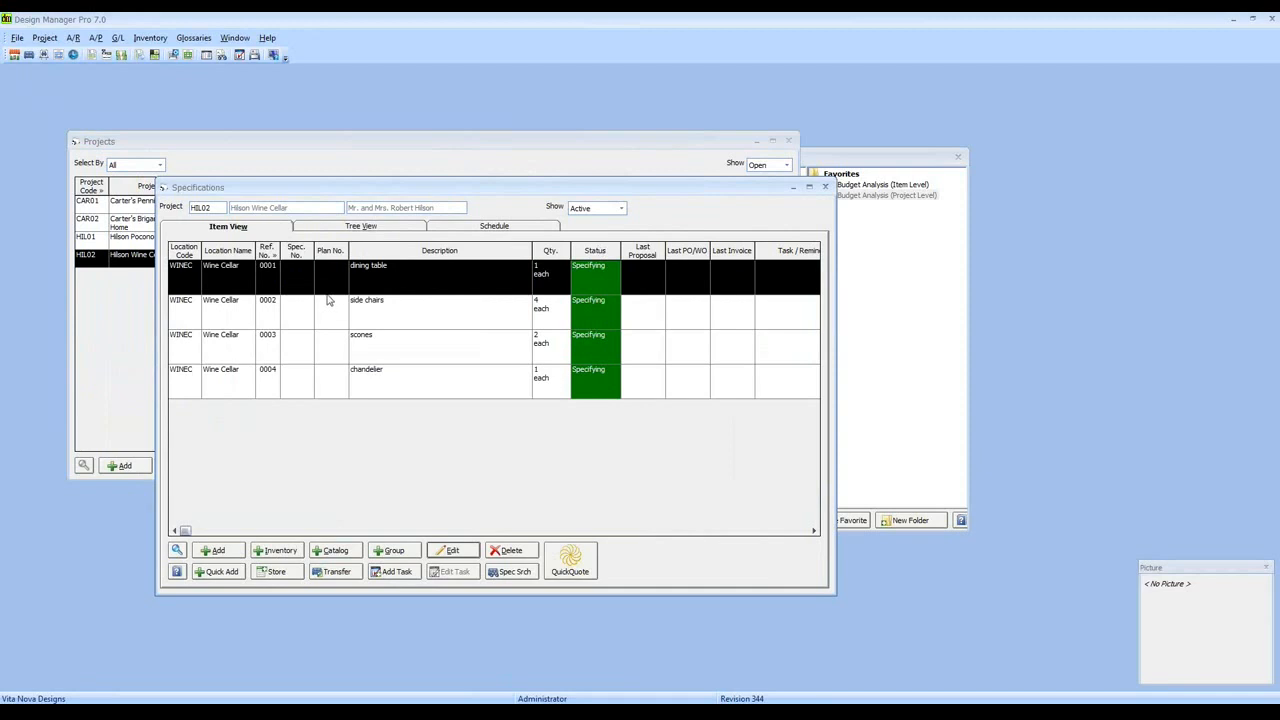
click(393, 273)
click(383, 316)
click(383, 344)
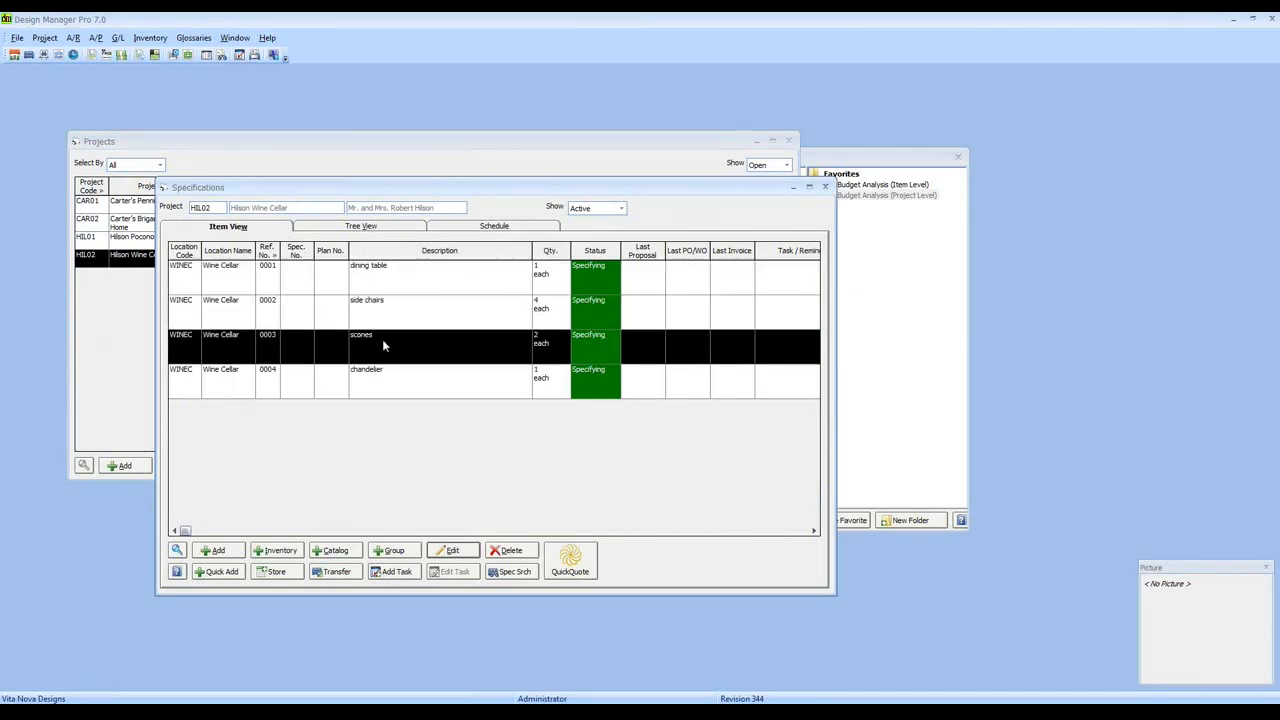
click(397, 375)
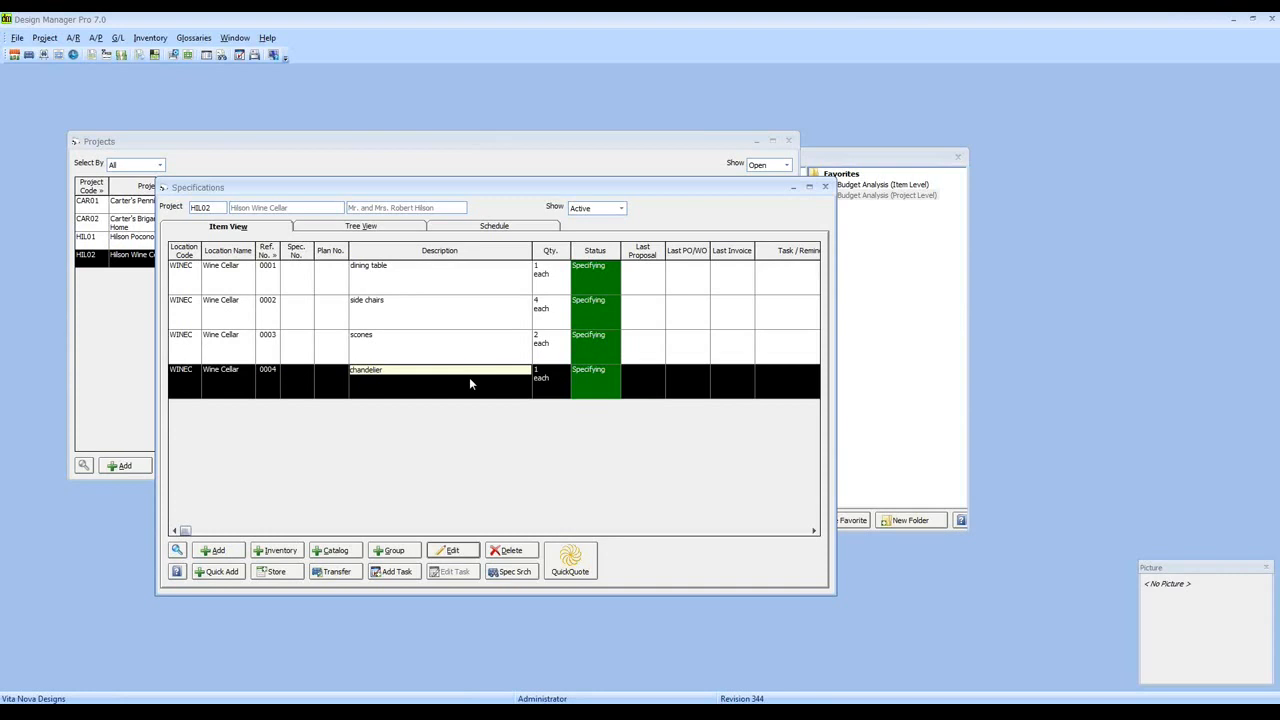
Review the sales categories and budget amounts of HIL02's dining table, side chairs and scones items
click(426, 277)
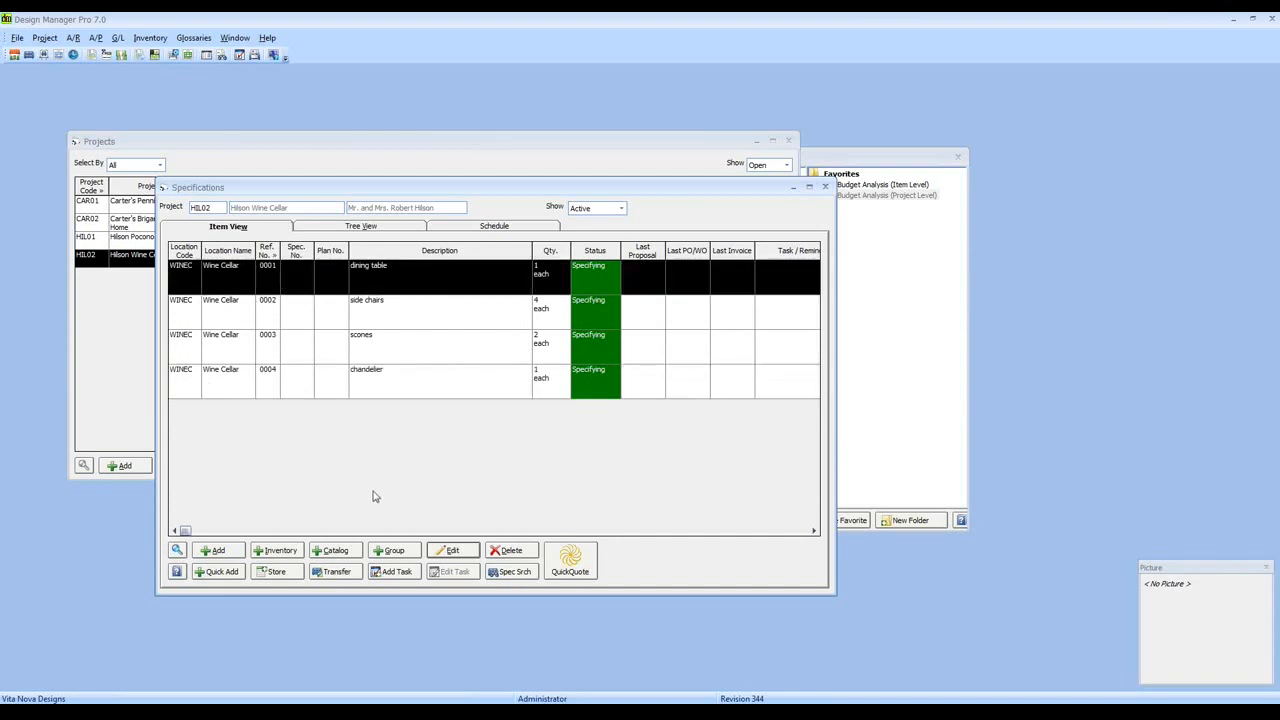
click(458, 551)
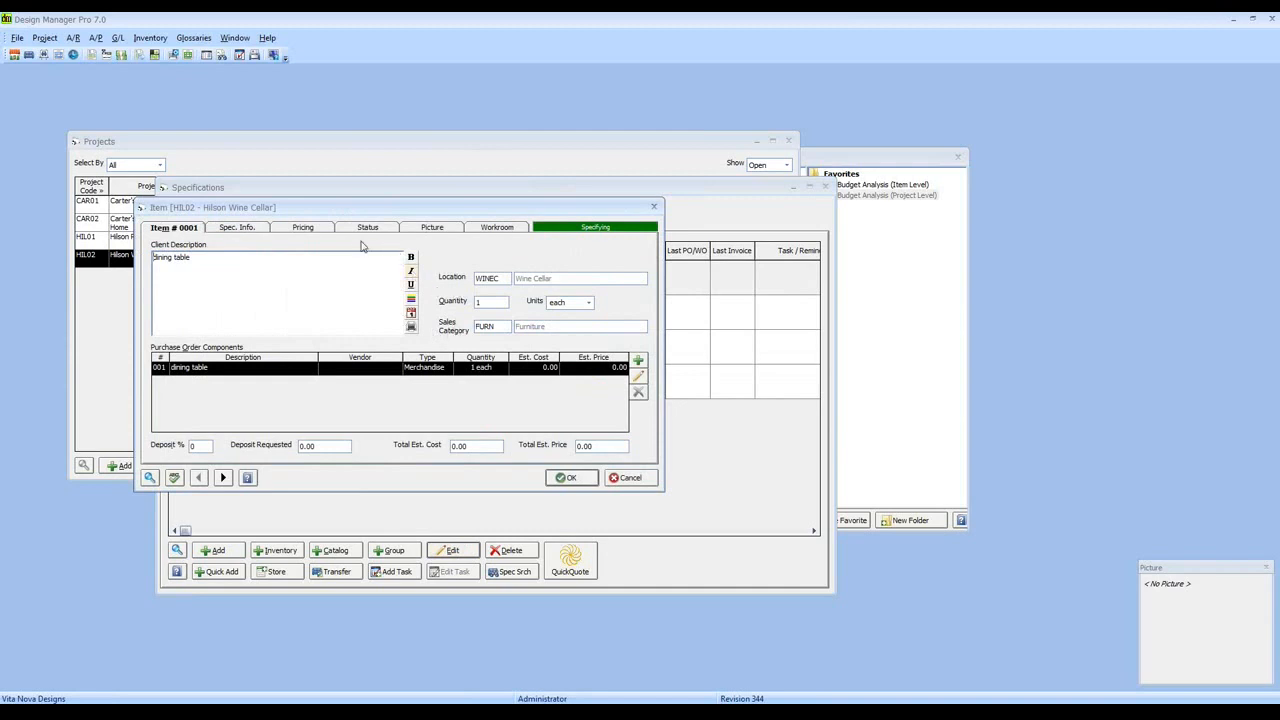
click(326, 230)
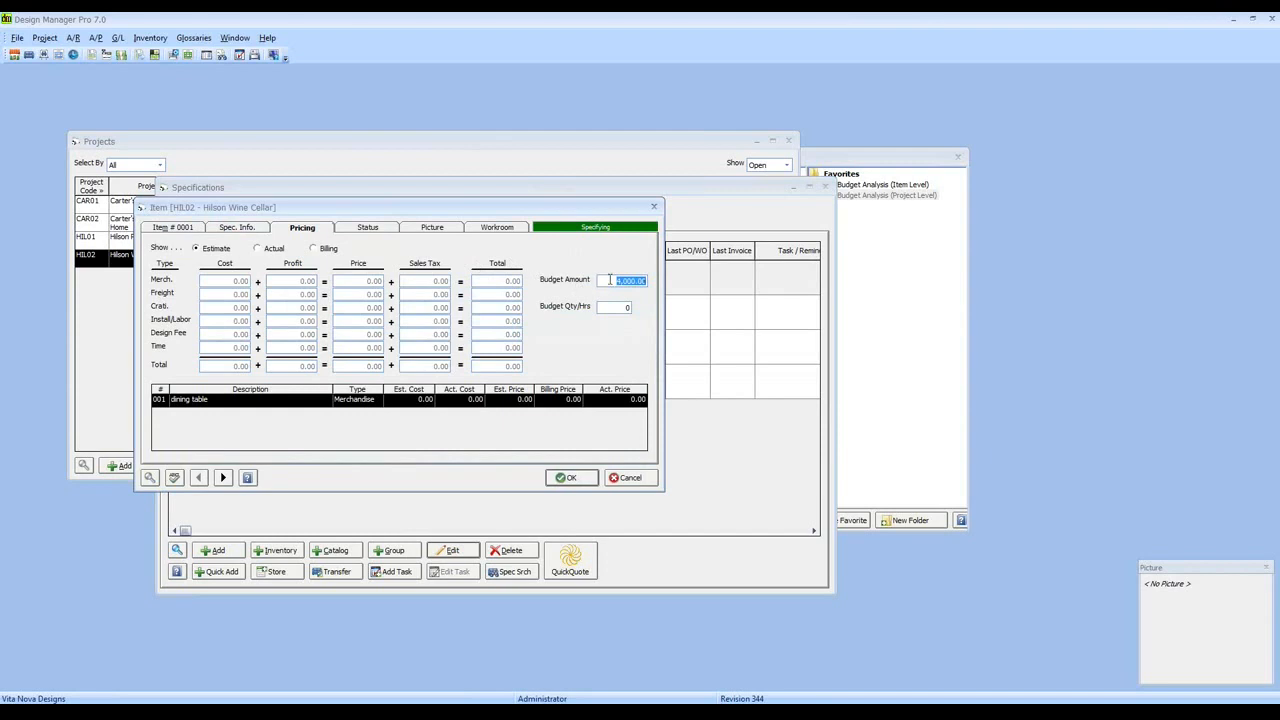
click(186, 229)
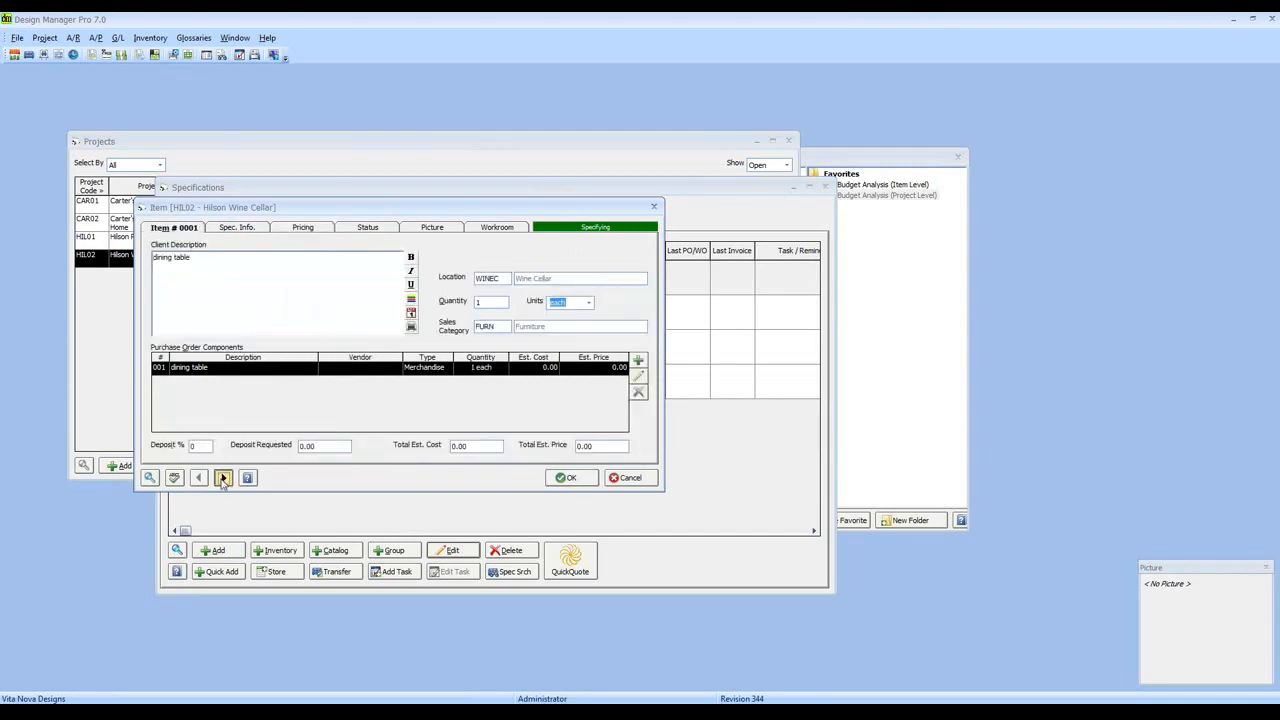
click(223, 478)
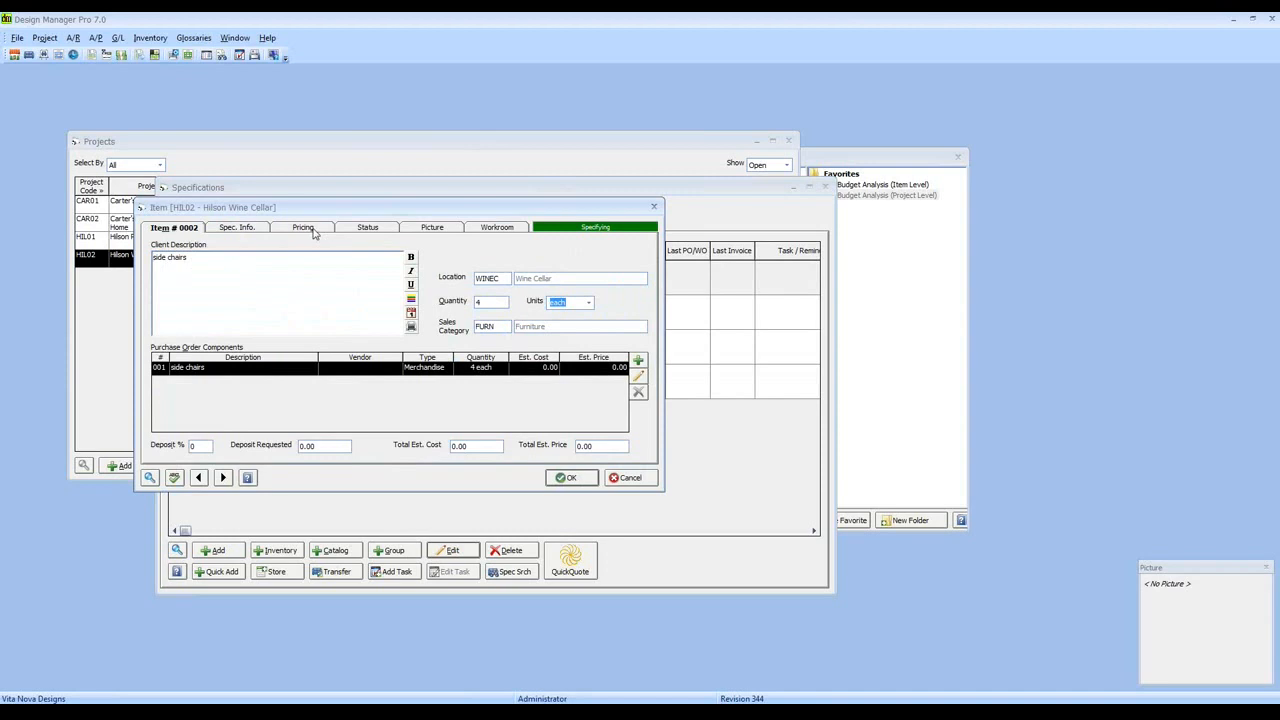
click(312, 230)
click(180, 227)
click(223, 478)
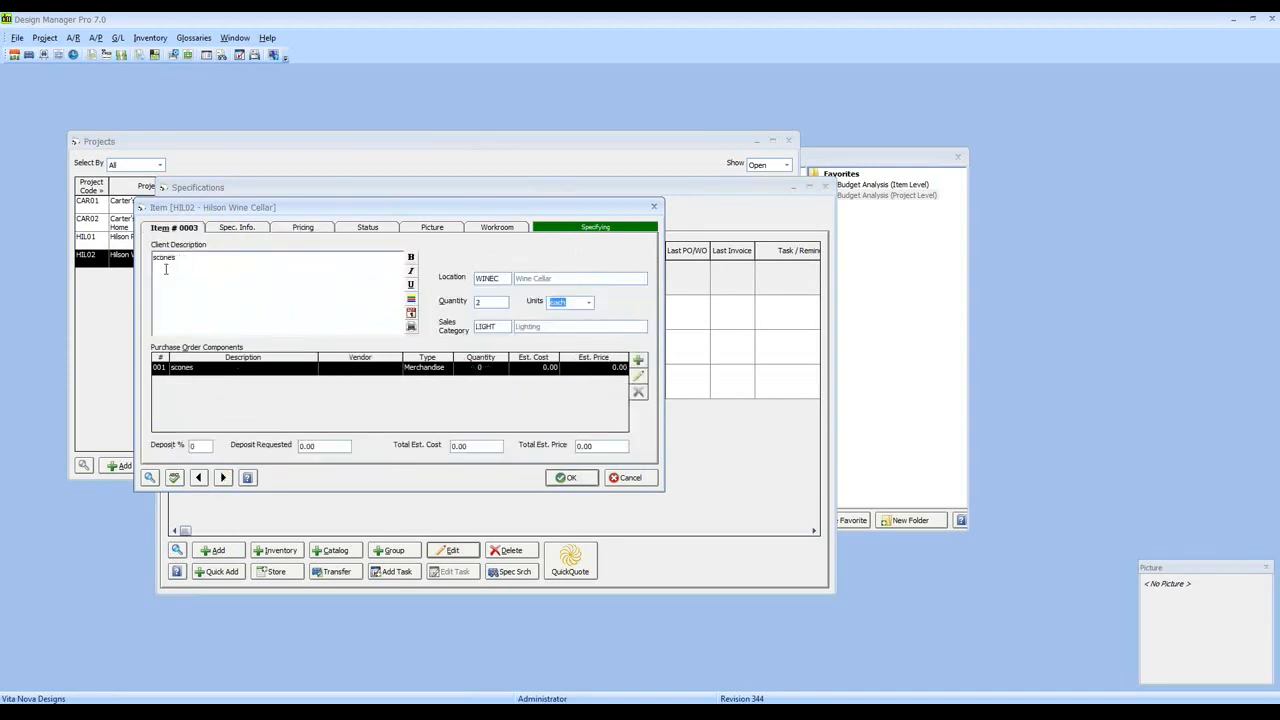
click(298, 232)
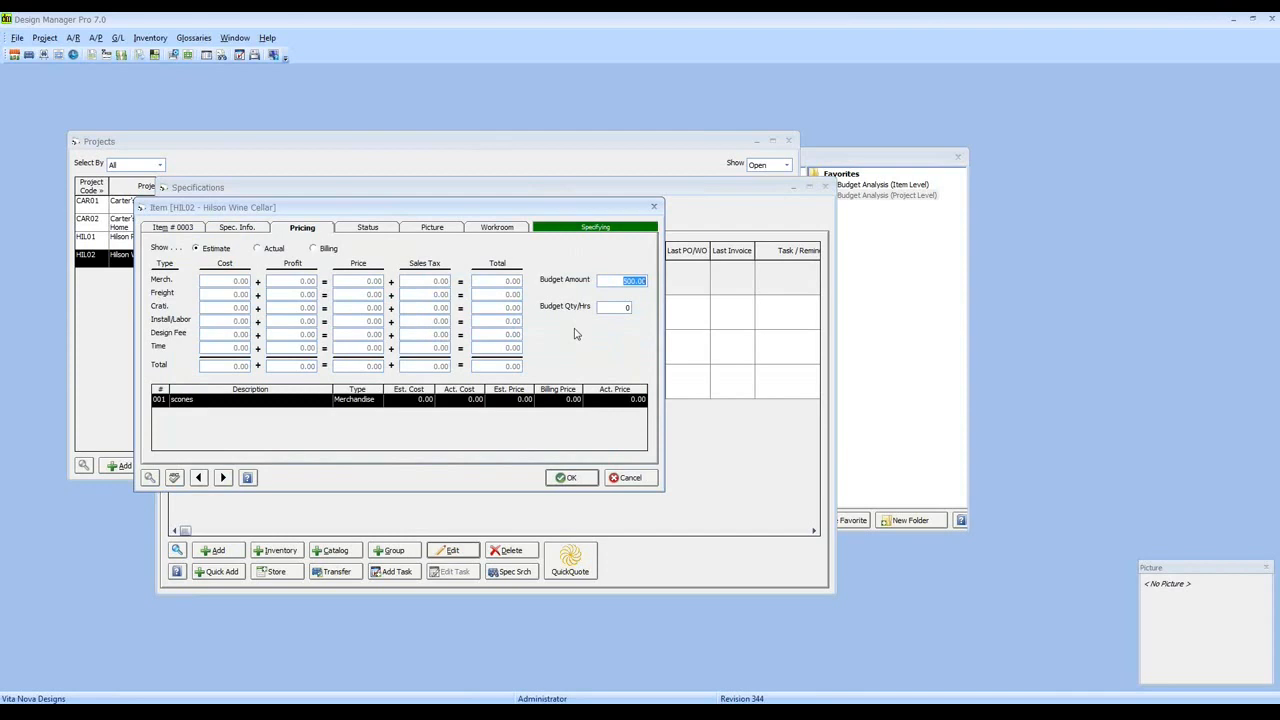
click(565, 477)
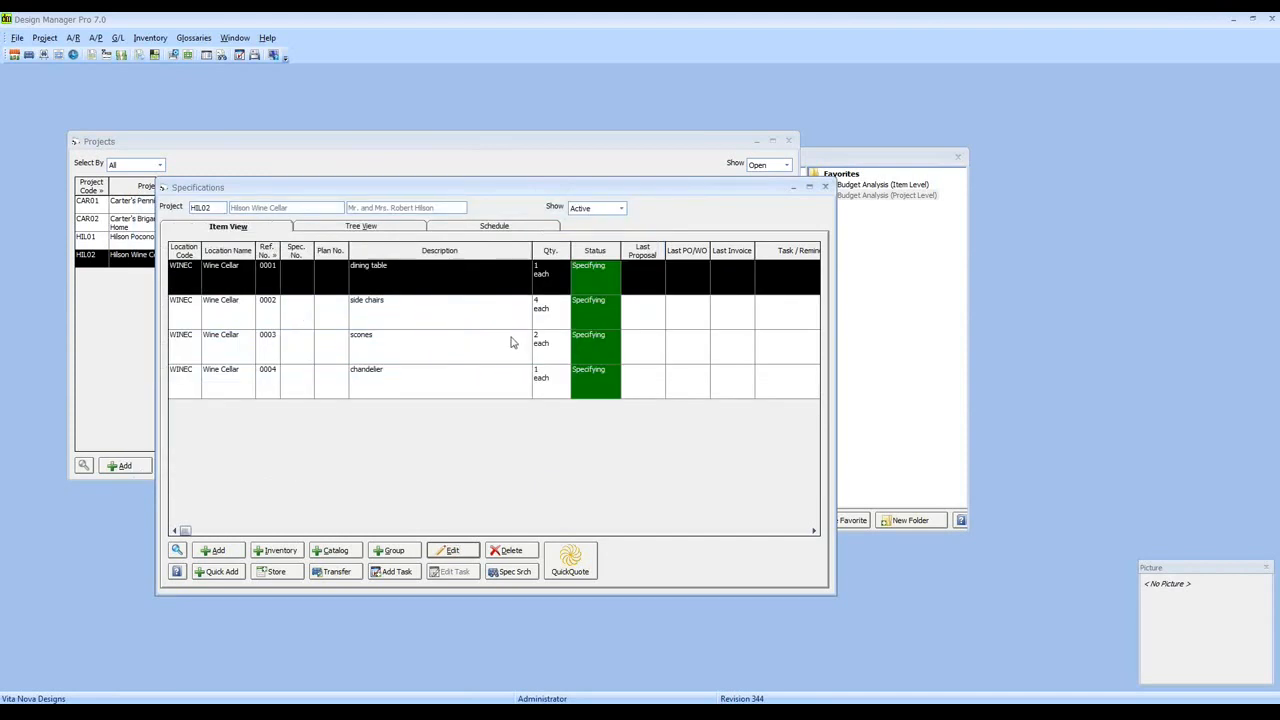
Run the Budget Analysis (Item Level) report for project HIL02 in Location Detail format, and minimize its preview
click(880, 188)
click(880, 188)
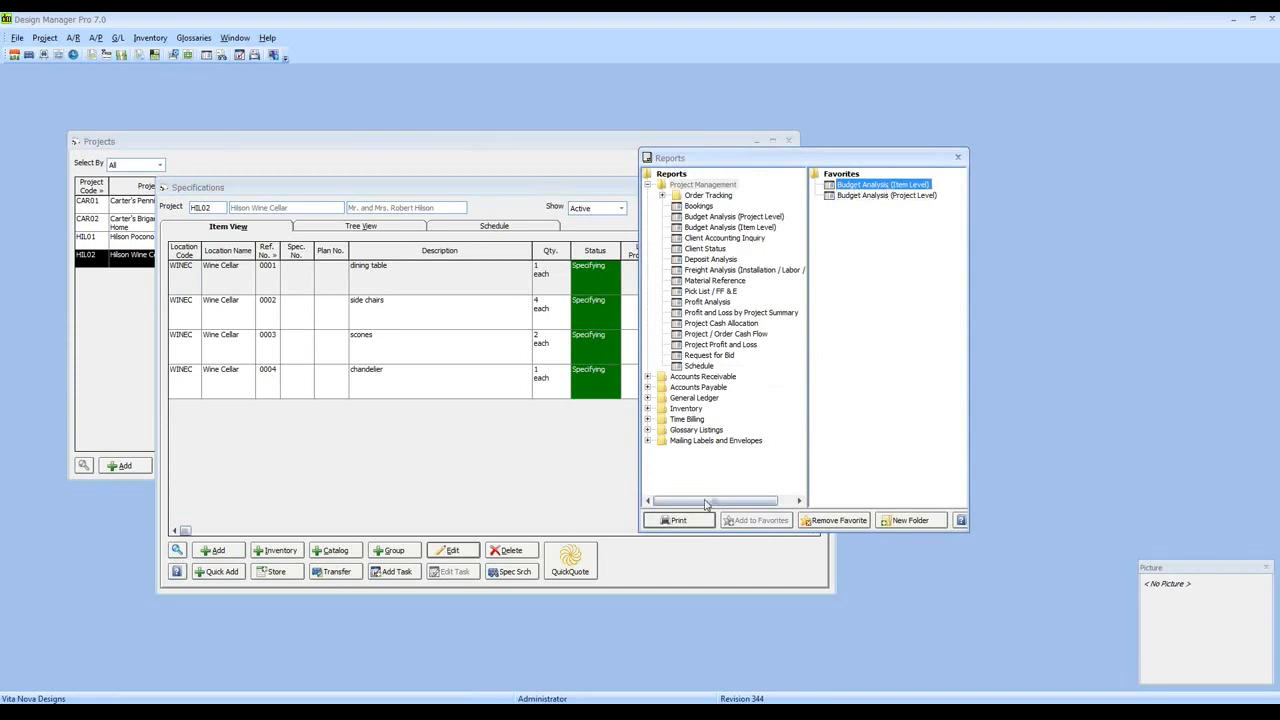
click(679, 520)
drag(370, 219, 756, 319)
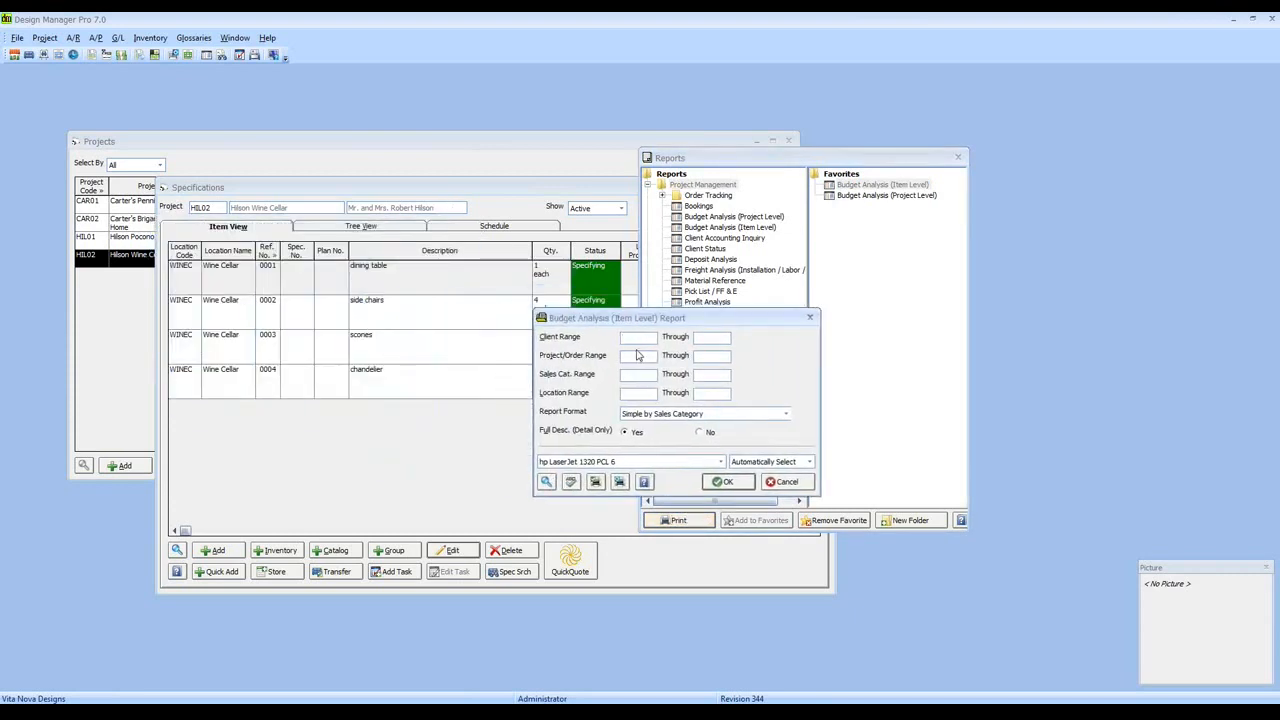
text(HIL02)
key(Tab)
click(784, 414)
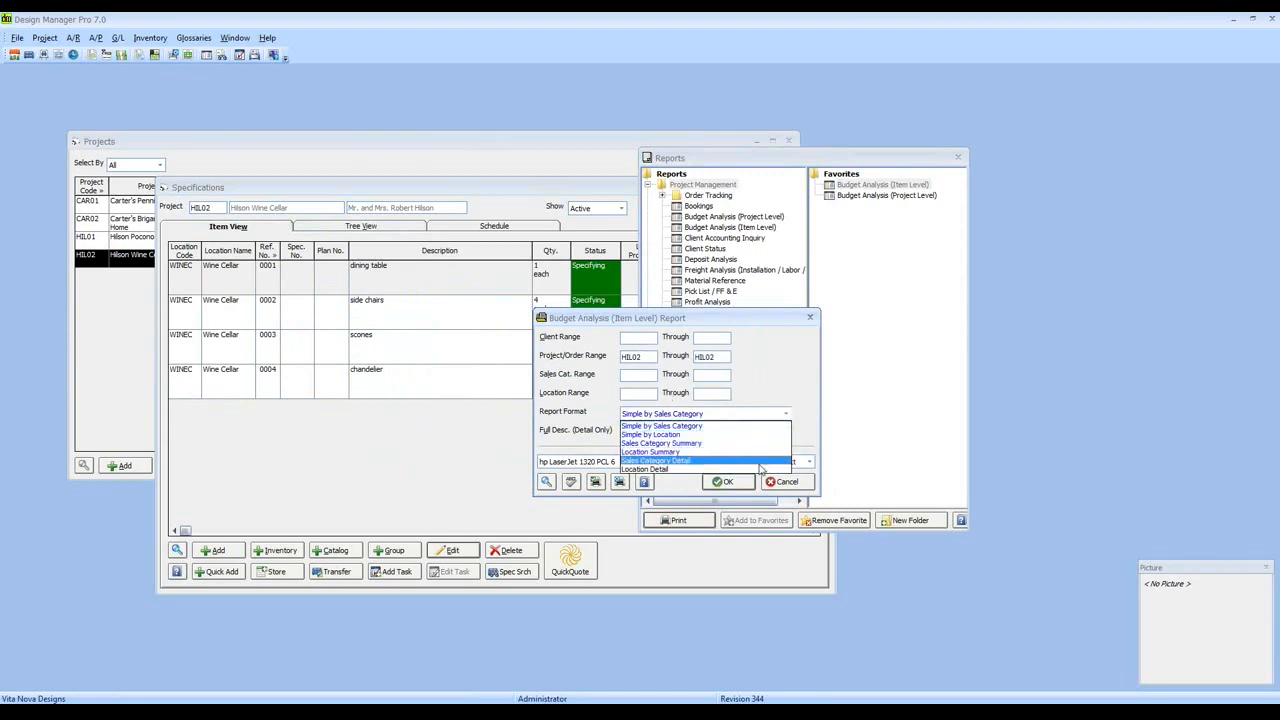
click(760, 469)
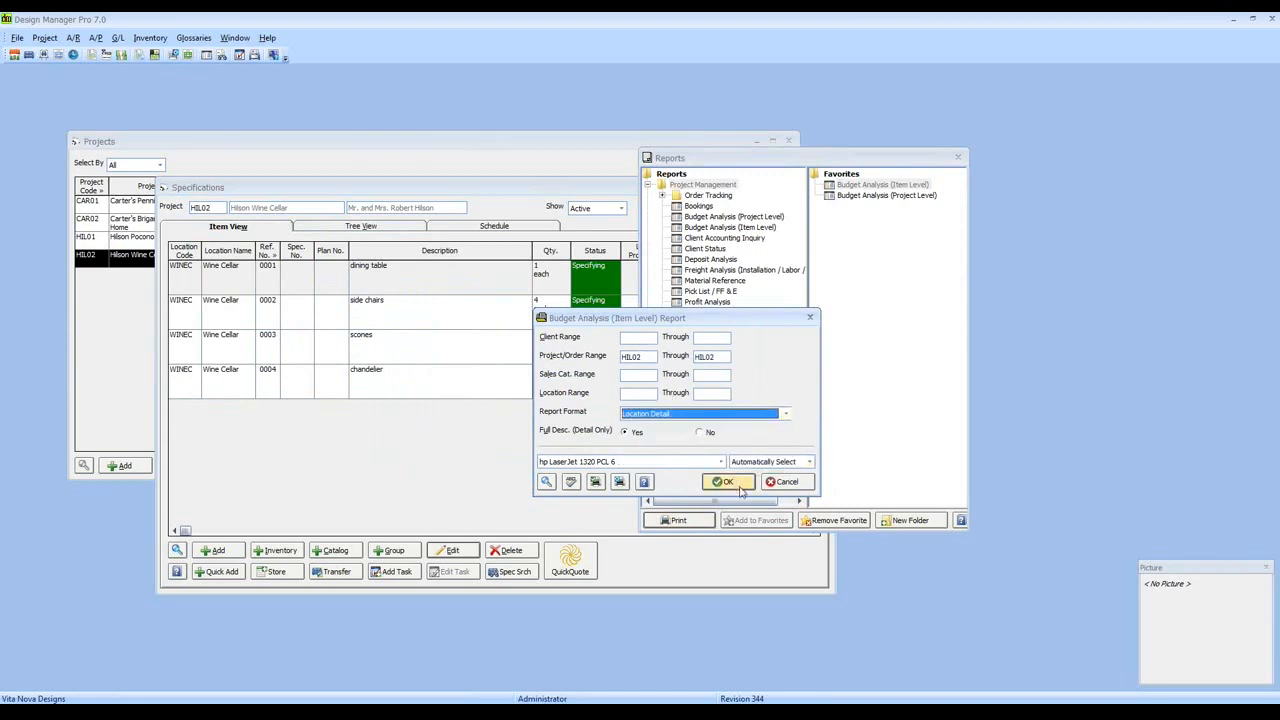
click(738, 483)
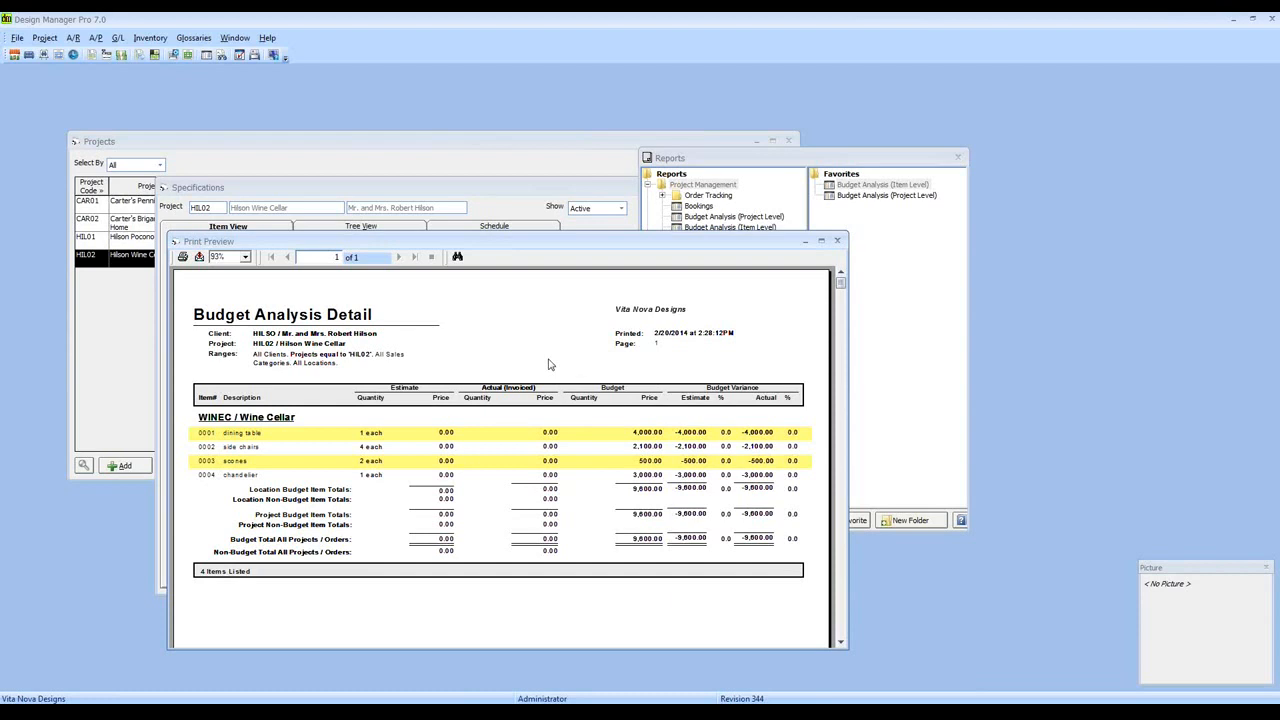
click(805, 242)
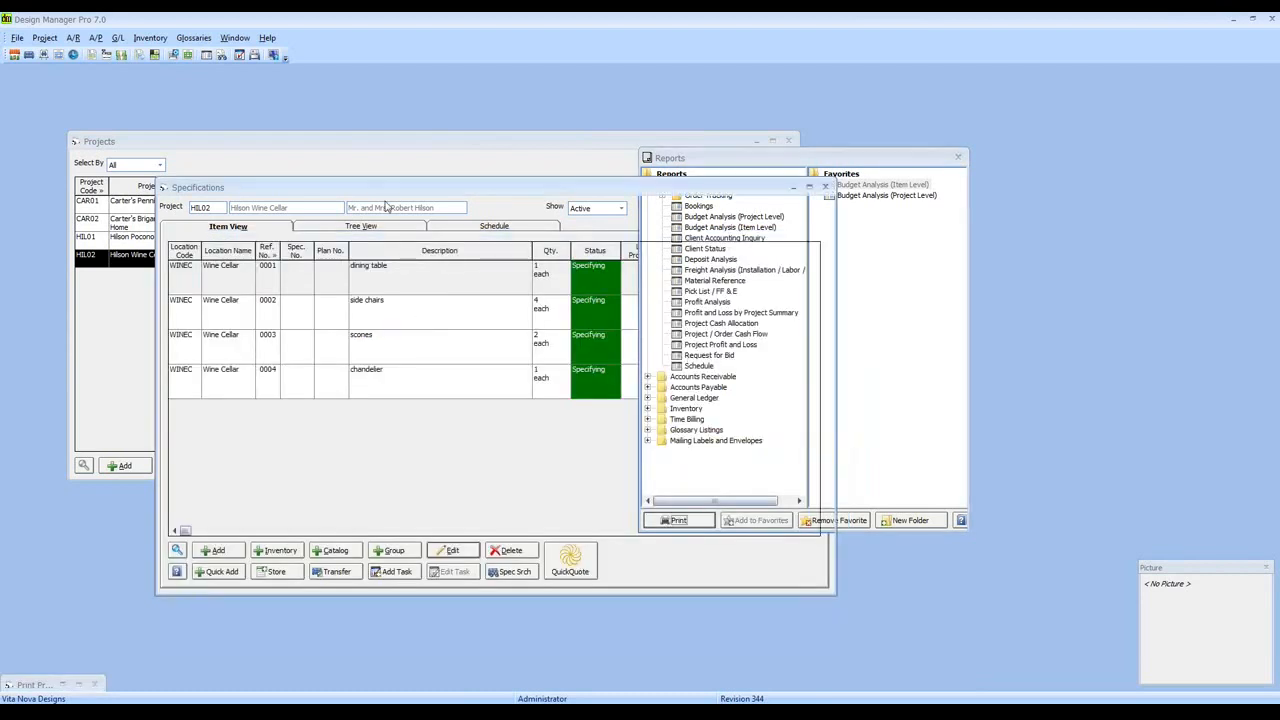
Price the dining table component of HIL02 at a unit cost of 2,200 with a freight charge costing 200
click(393, 284)
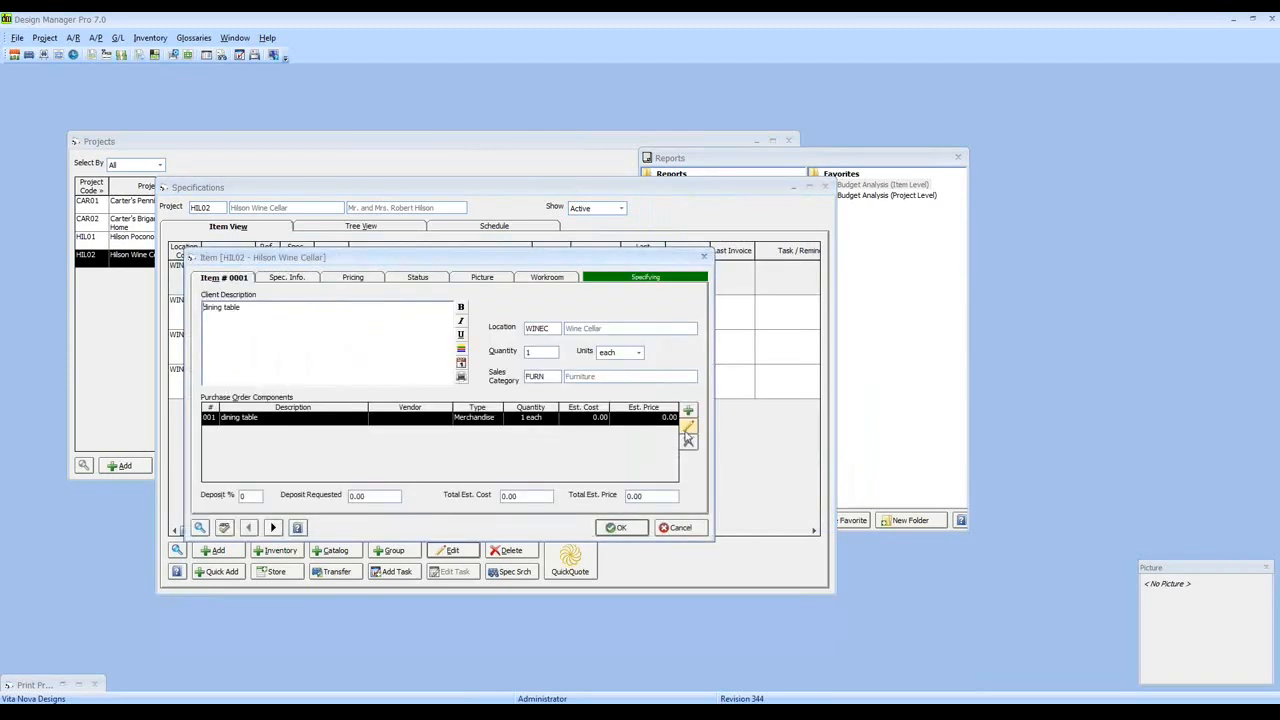
double_click(375, 422)
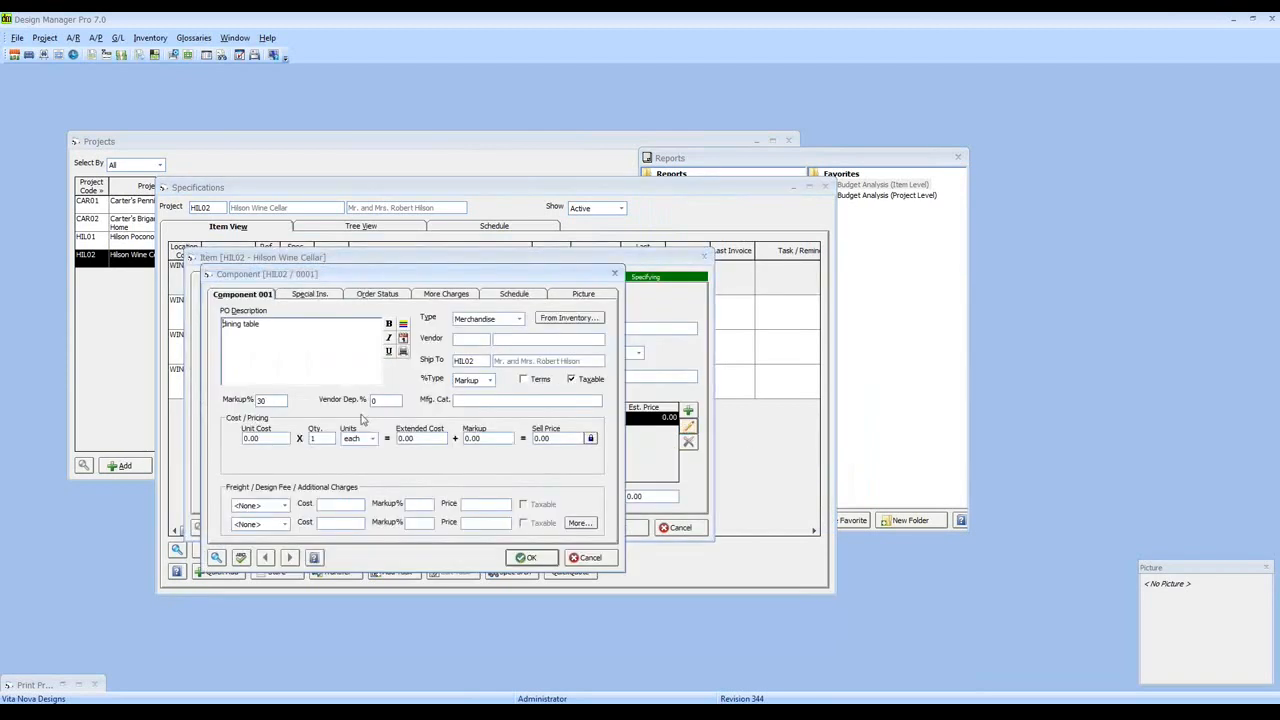
click(278, 438)
text(200)
click(285, 505)
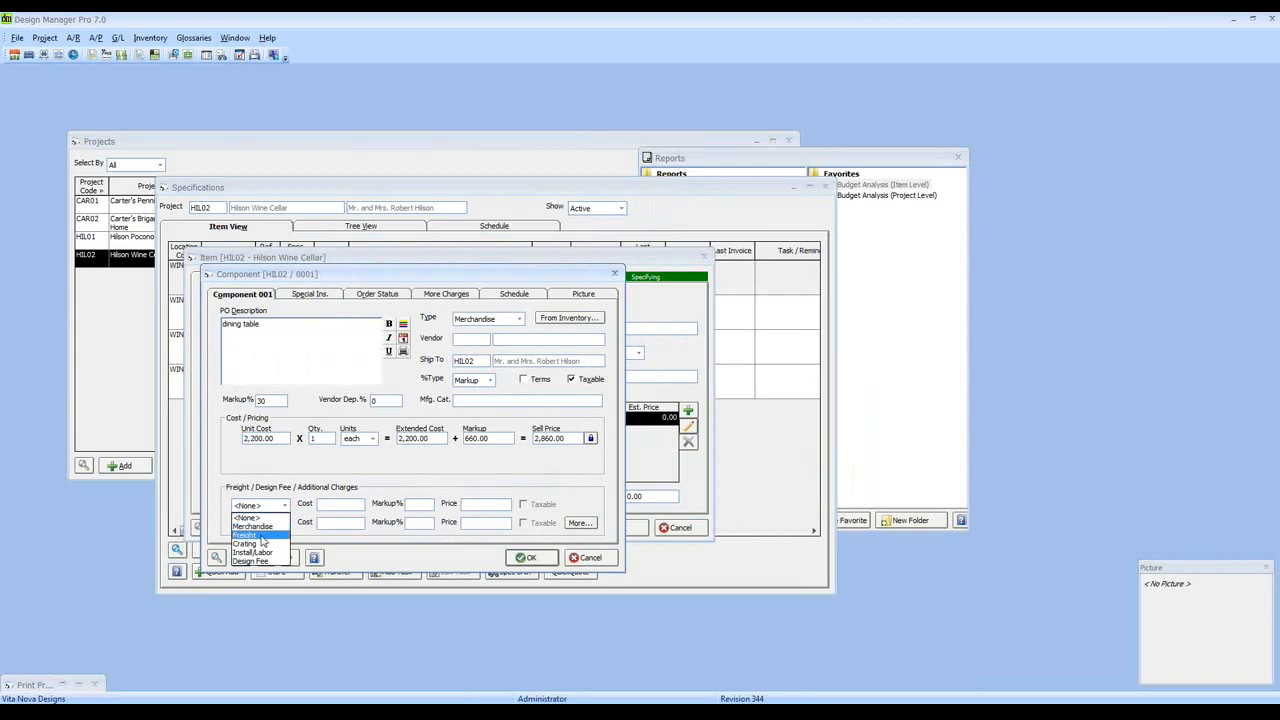
click(264, 536)
key(Tab)
text(2)
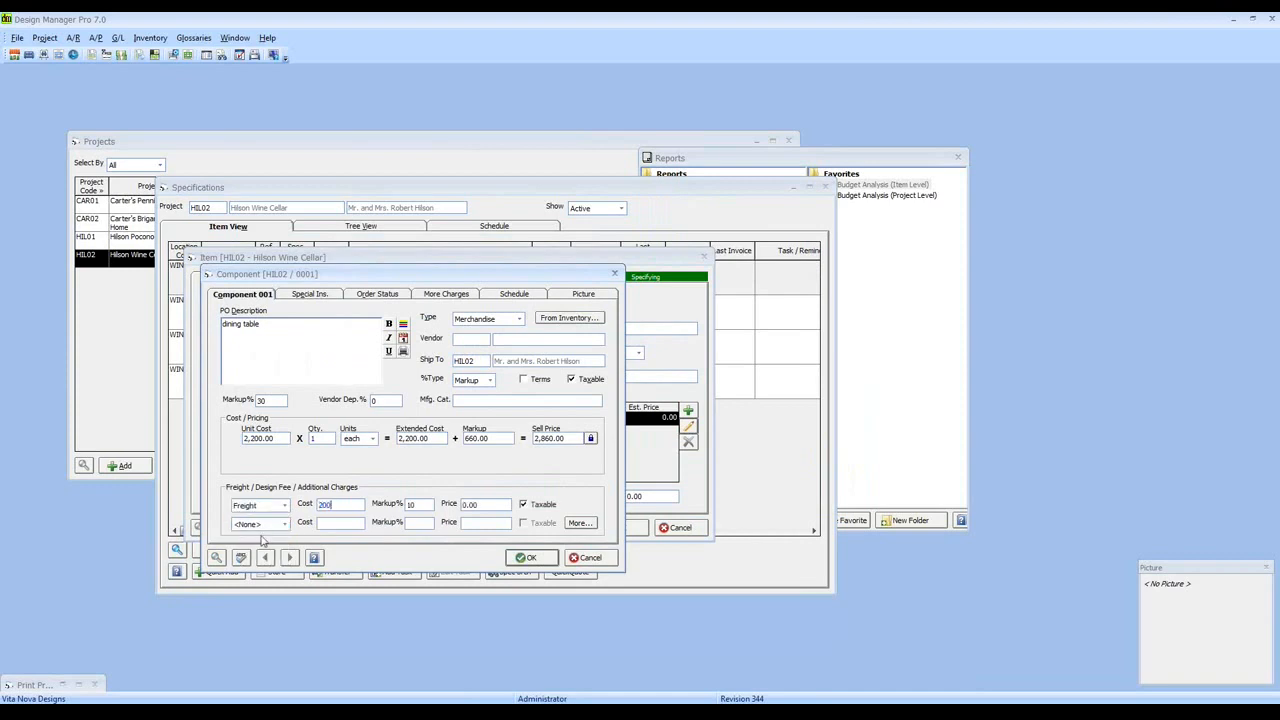
click(522, 558)
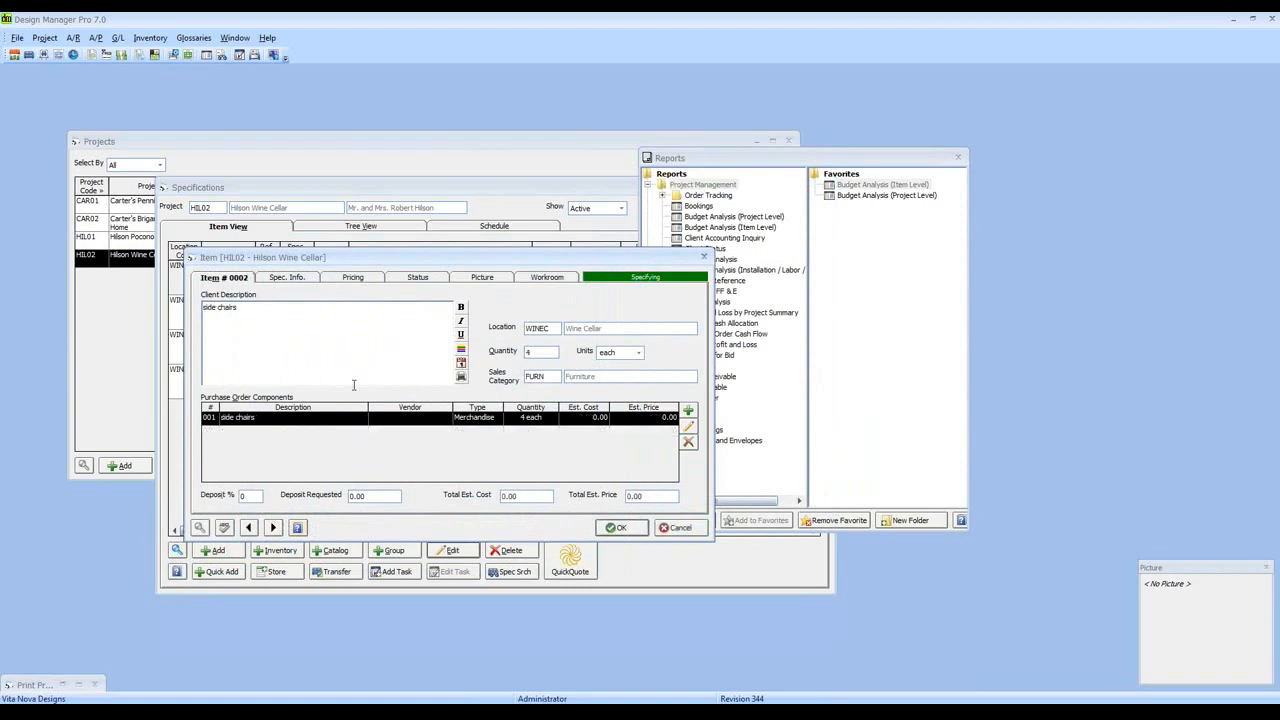
Give the side chairs component a unit cost of 1,600 and add a freight charge costing 200
click(688, 428)
text(1600)
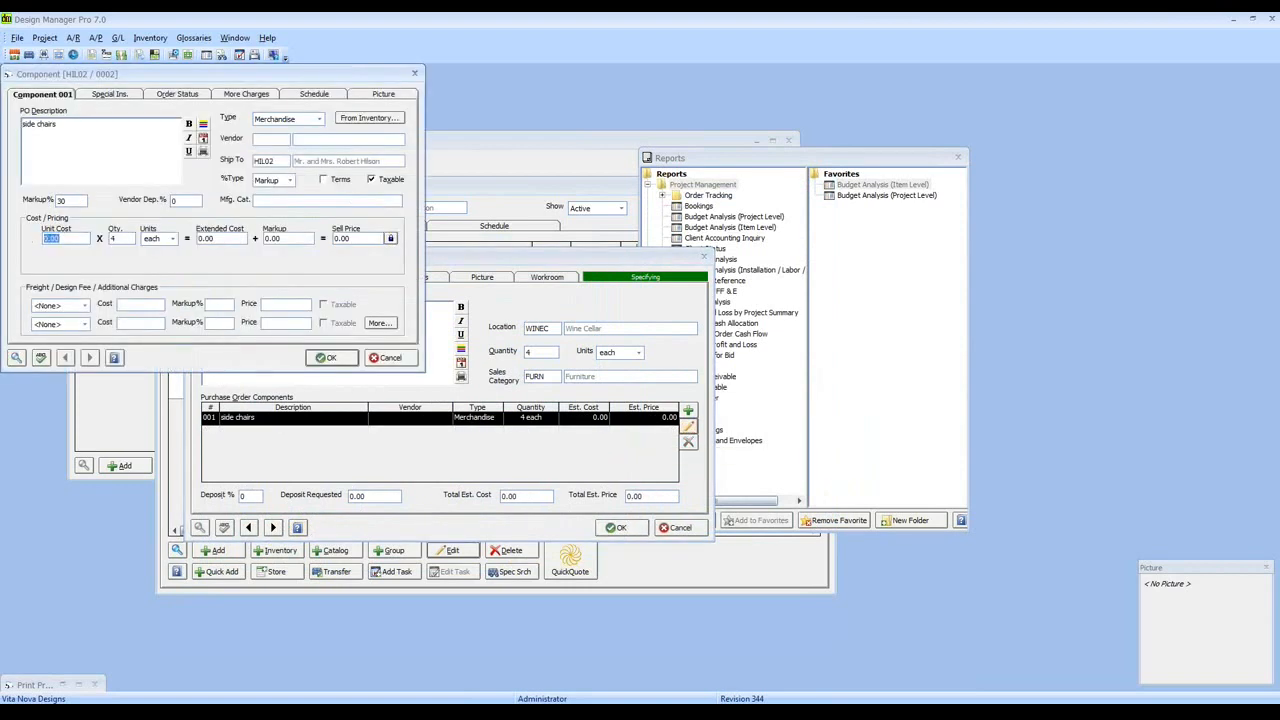
click(50, 306)
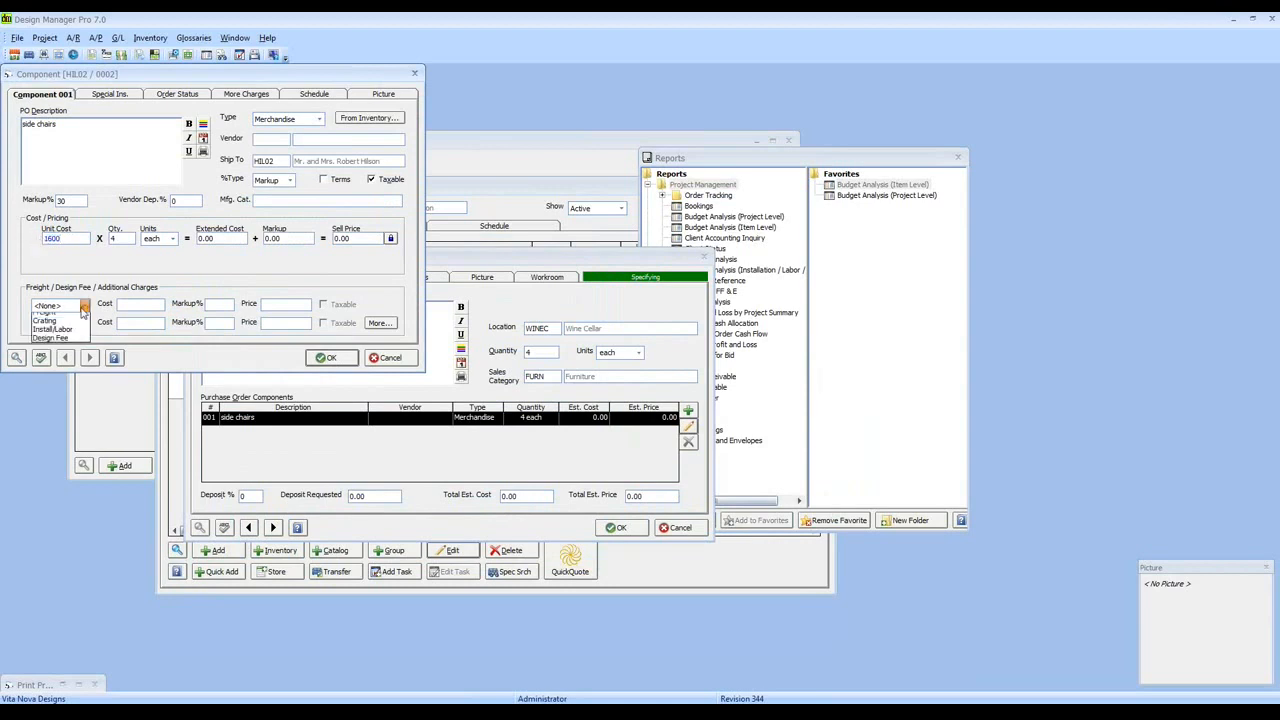
click(62, 336)
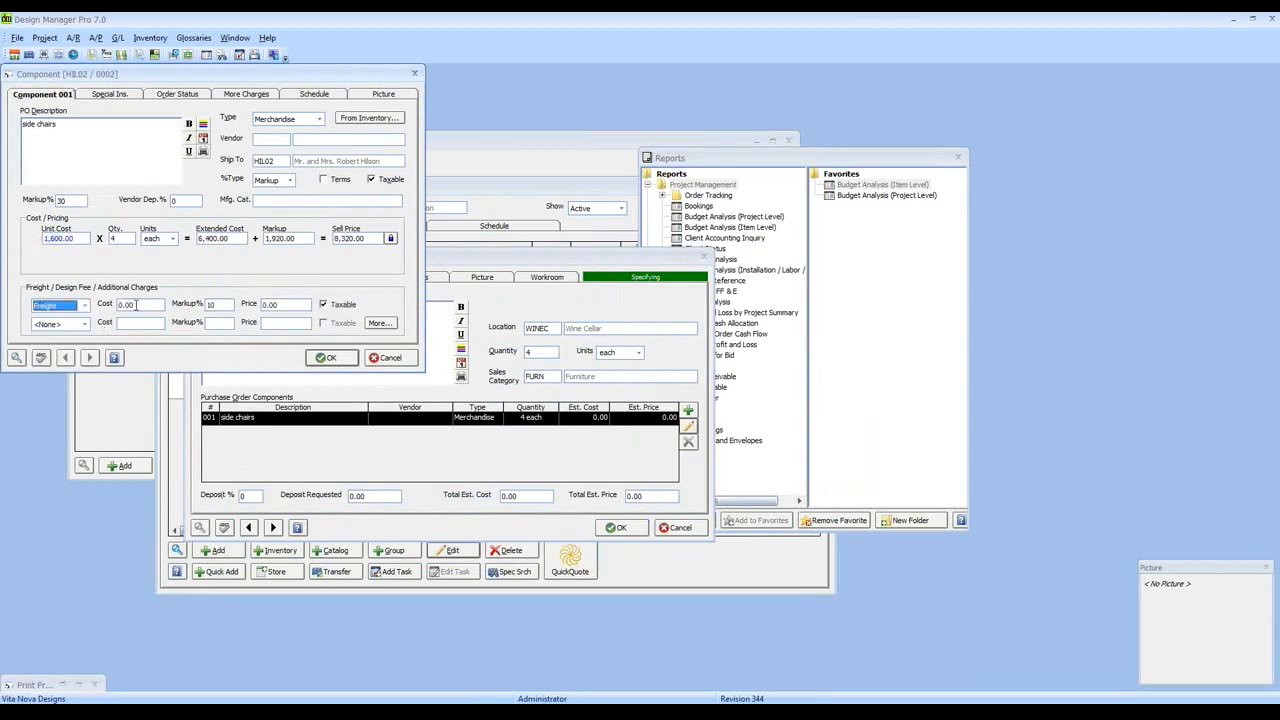
text(200)
click(330, 357)
Set the scones component's unit cost to 170 and add a freight charge costing 20
click(274, 528)
click(686, 429)
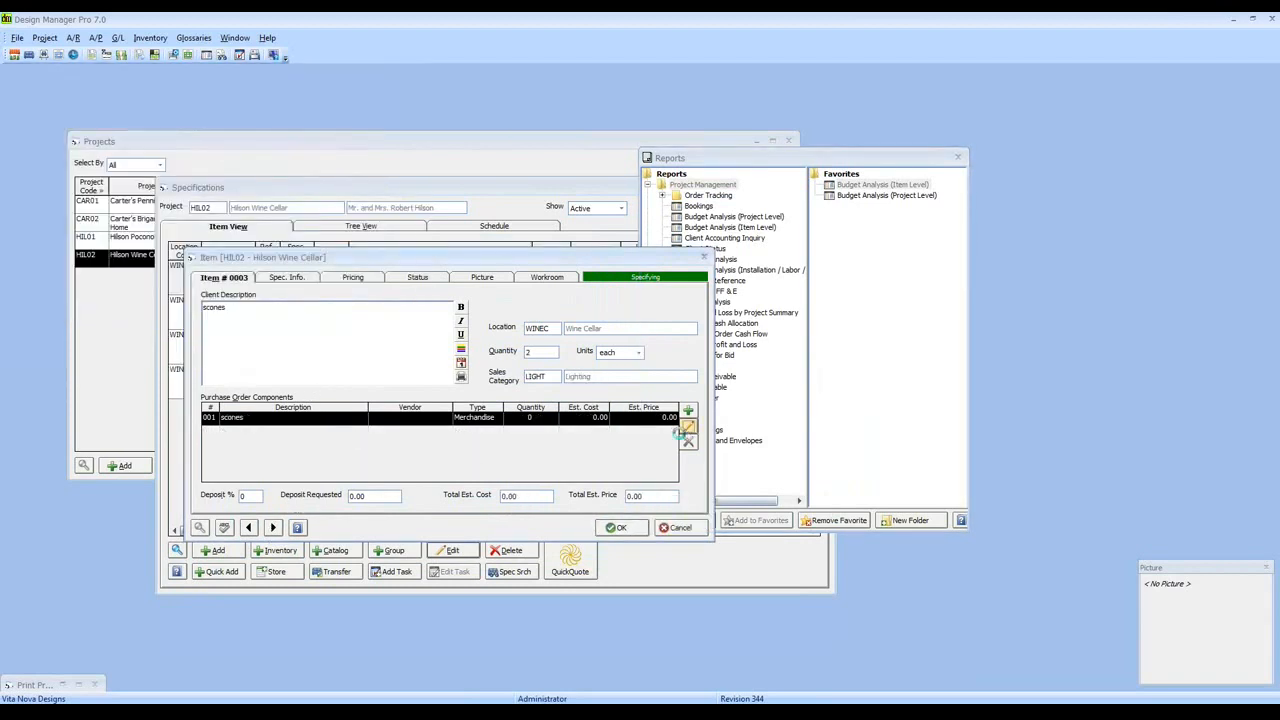
click(85, 255)
text(17)
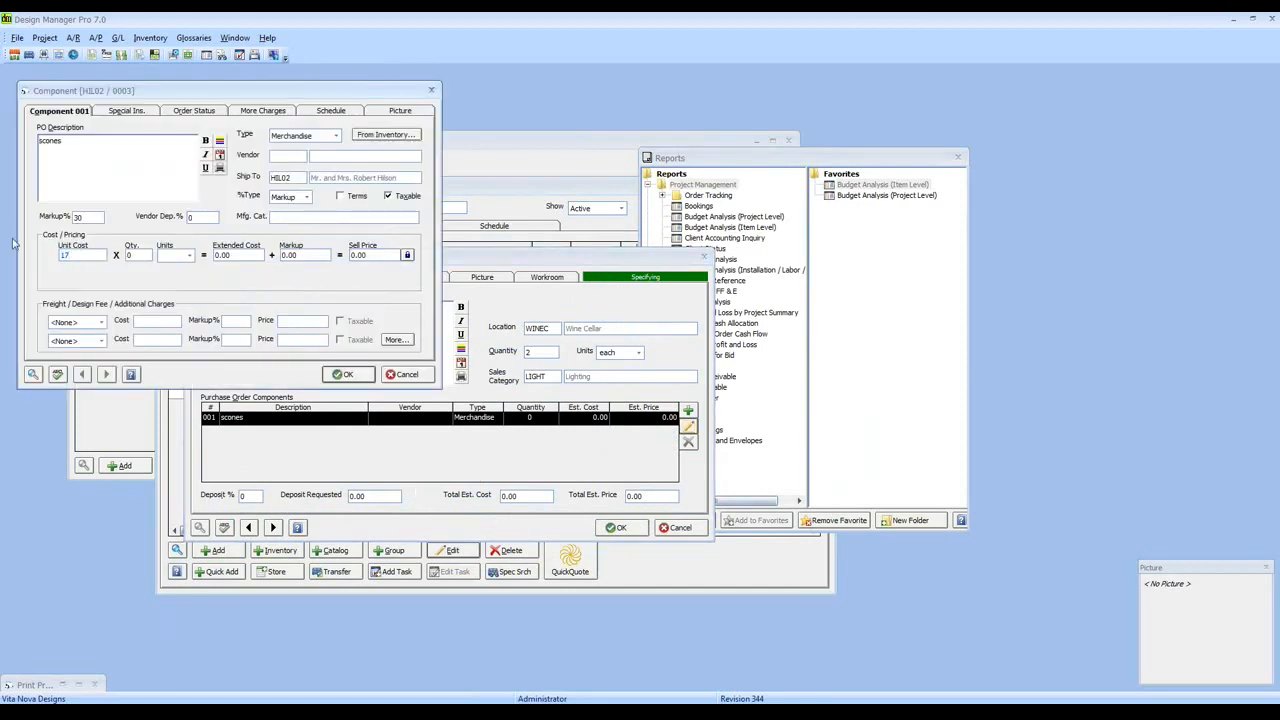
text(0)
key(Tab)
click(101, 323)
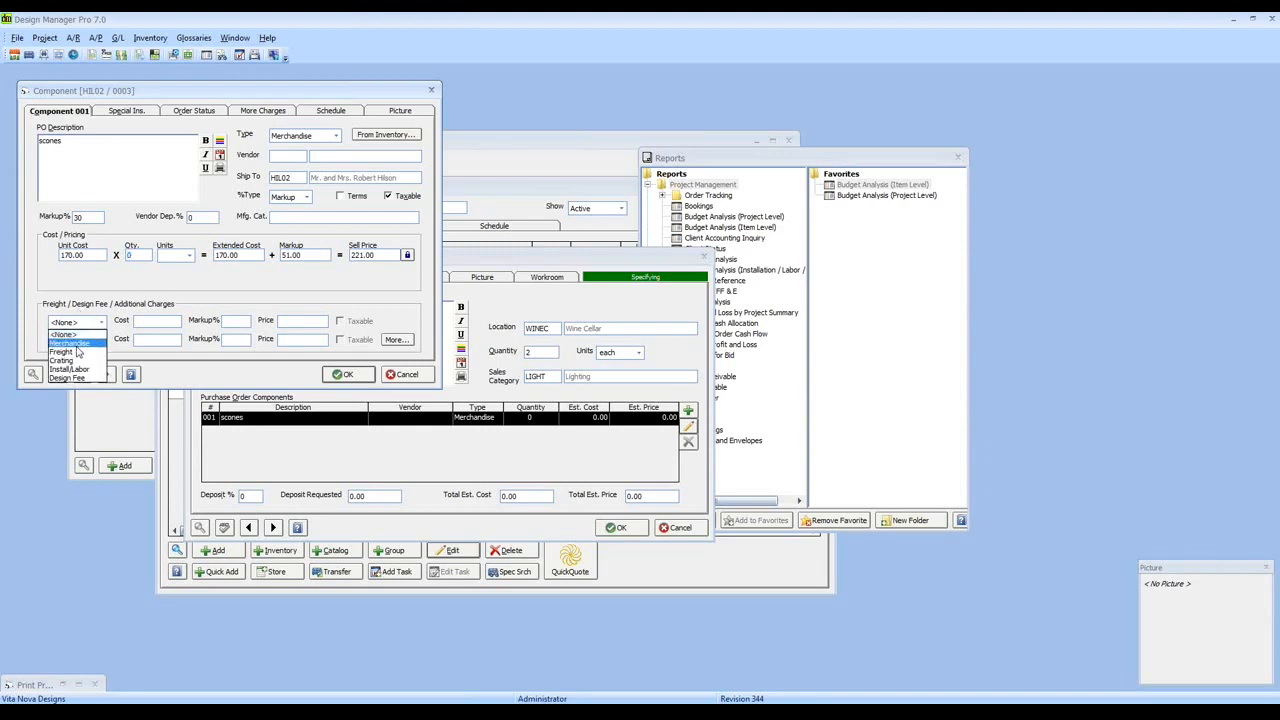
click(76, 352)
click(140, 321)
text(2)
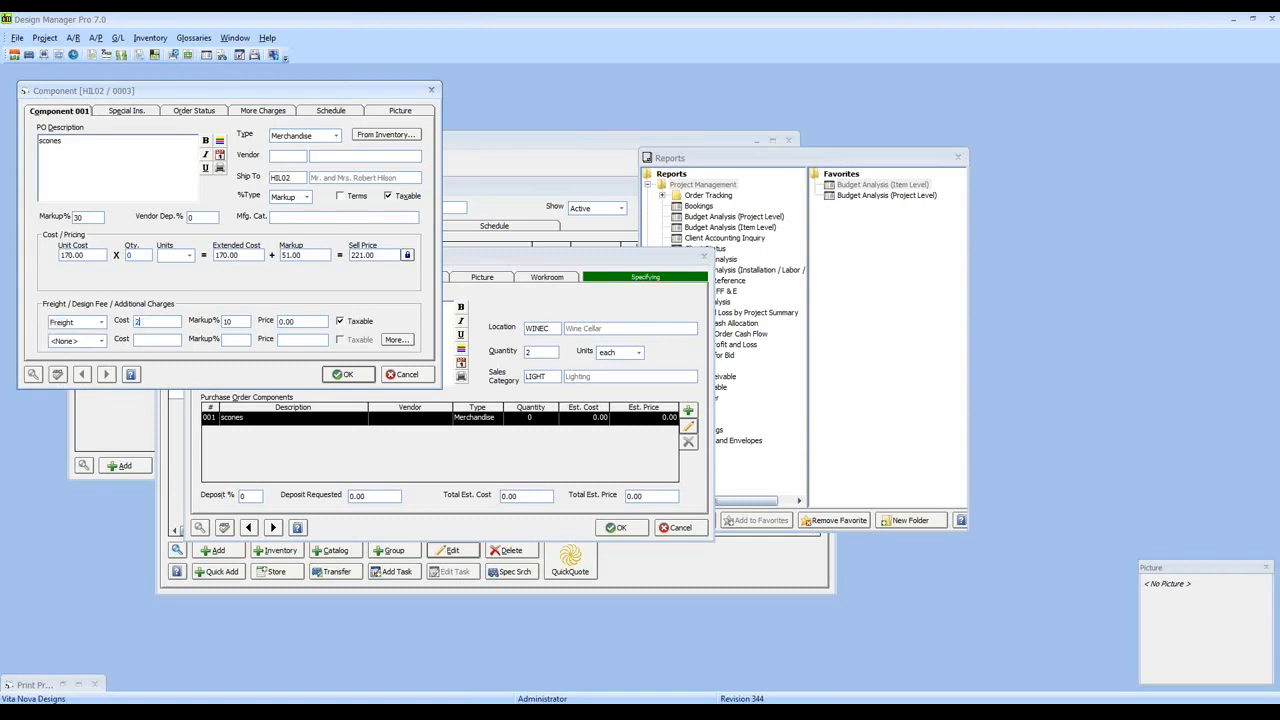
text(0)
click(343, 374)
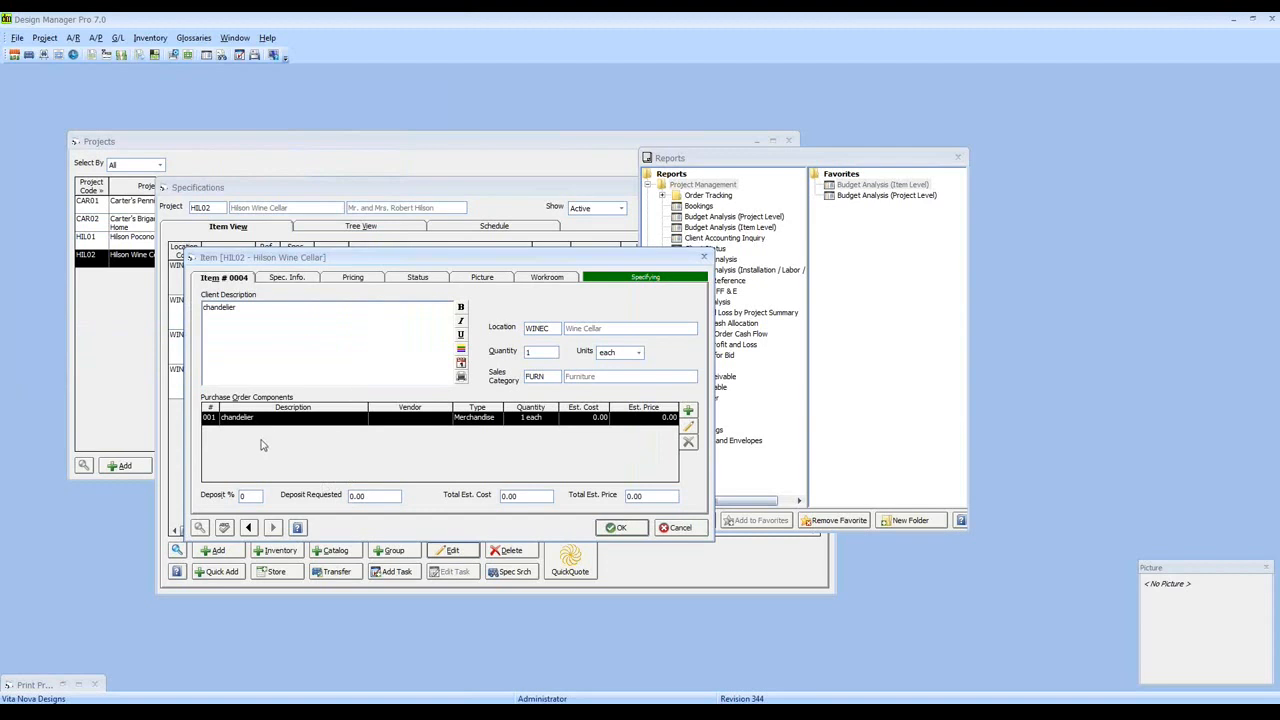
Set the chandelier component's unit cost to 1,400 with a freight charge costing 100, and save the item
click(688, 426)
click(100, 271)
text(1,400)
click(118, 339)
click(112, 352)
drag(170, 339, 125, 338)
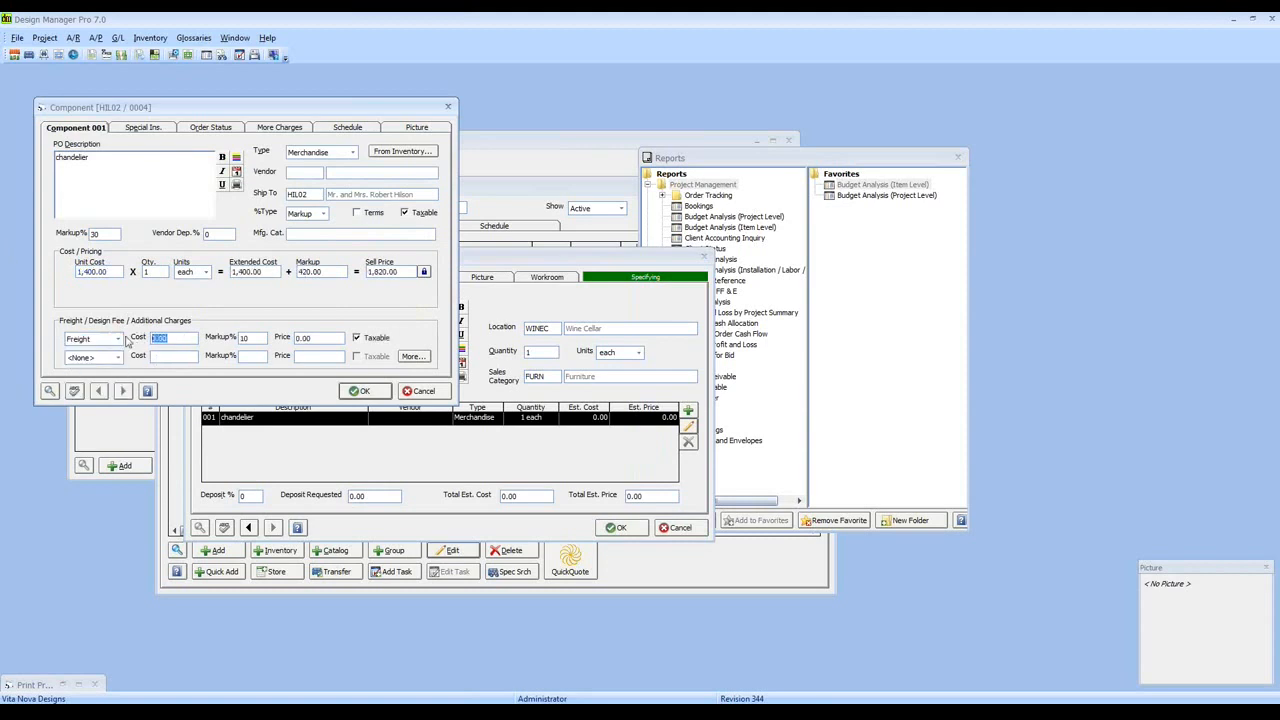
text(100)
click(368, 393)
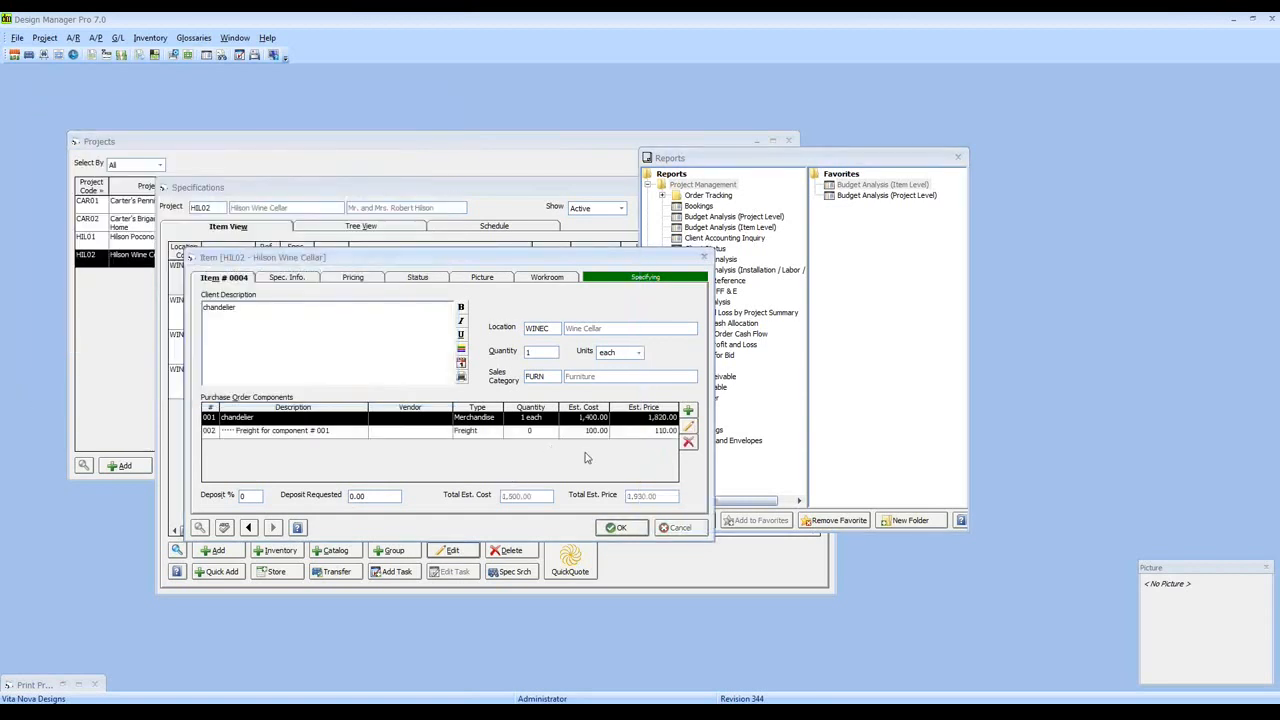
click(618, 527)
Rerun the item-level budget analysis for HIL02 in Location Detail format to include the new cost estimates
click(507, 271)
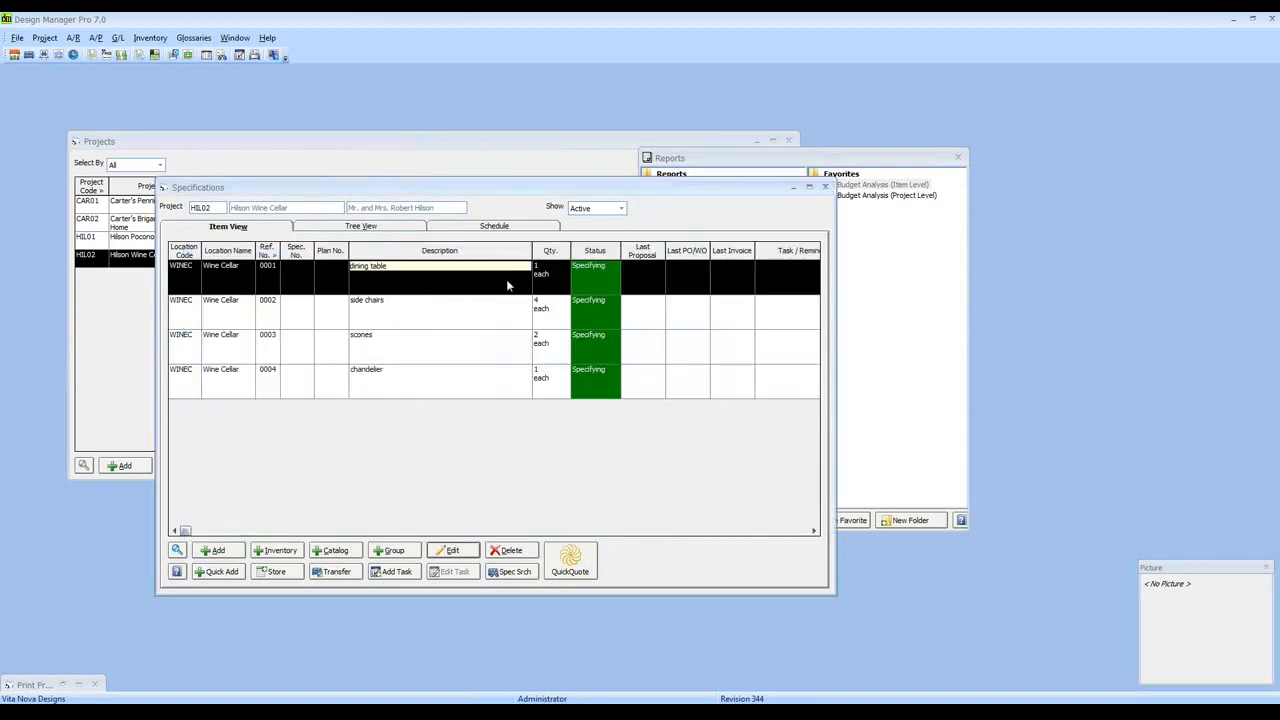
click(876, 162)
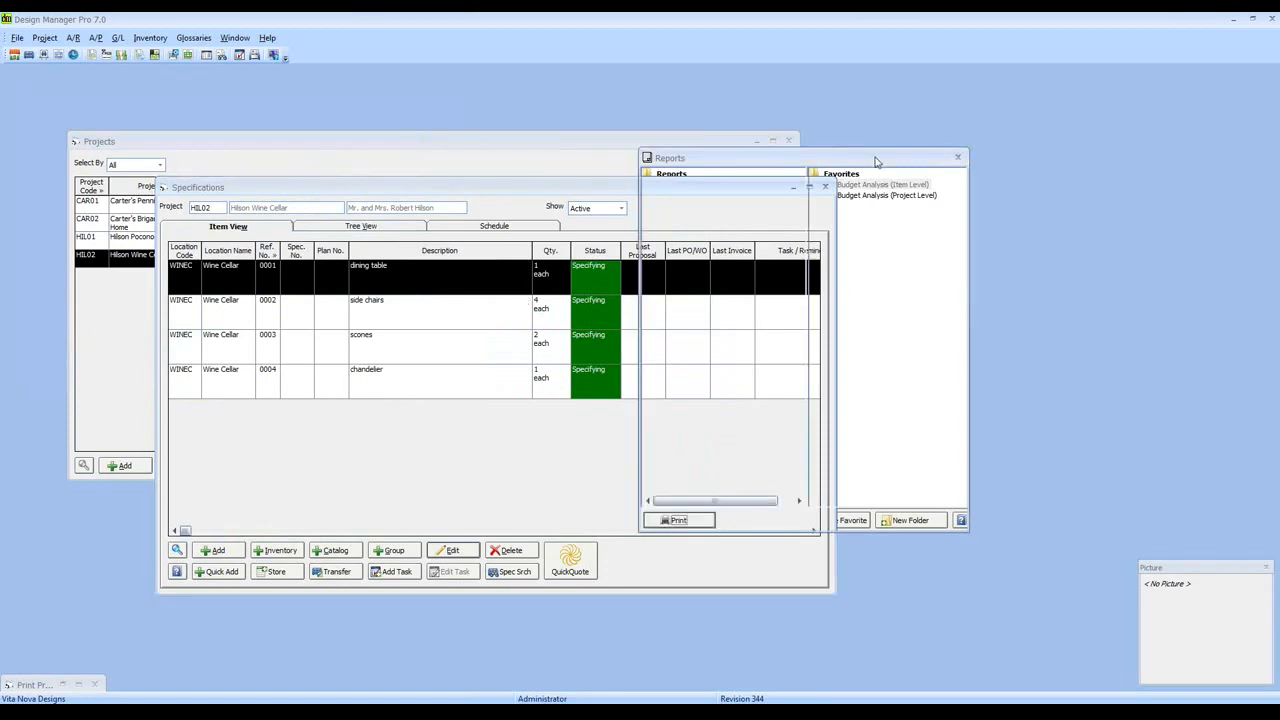
click(880, 185)
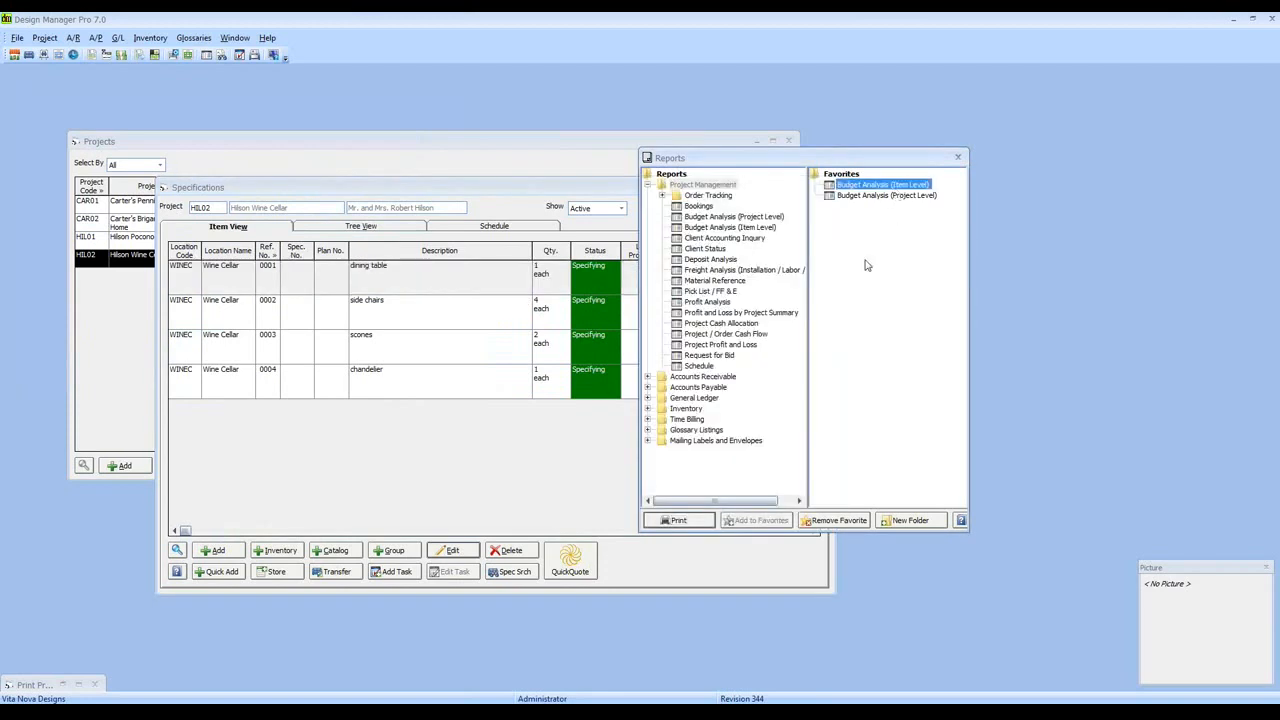
click(679, 521)
text(HIL02)
key(Tab)
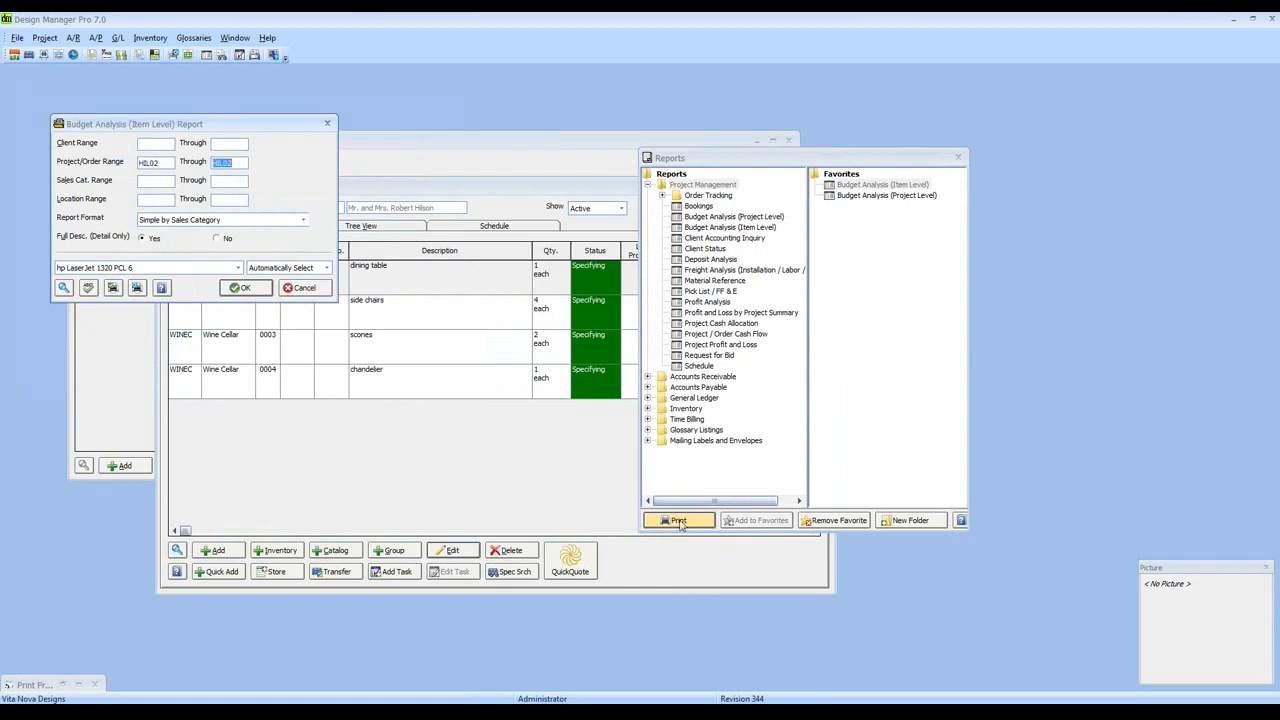
click(303, 219)
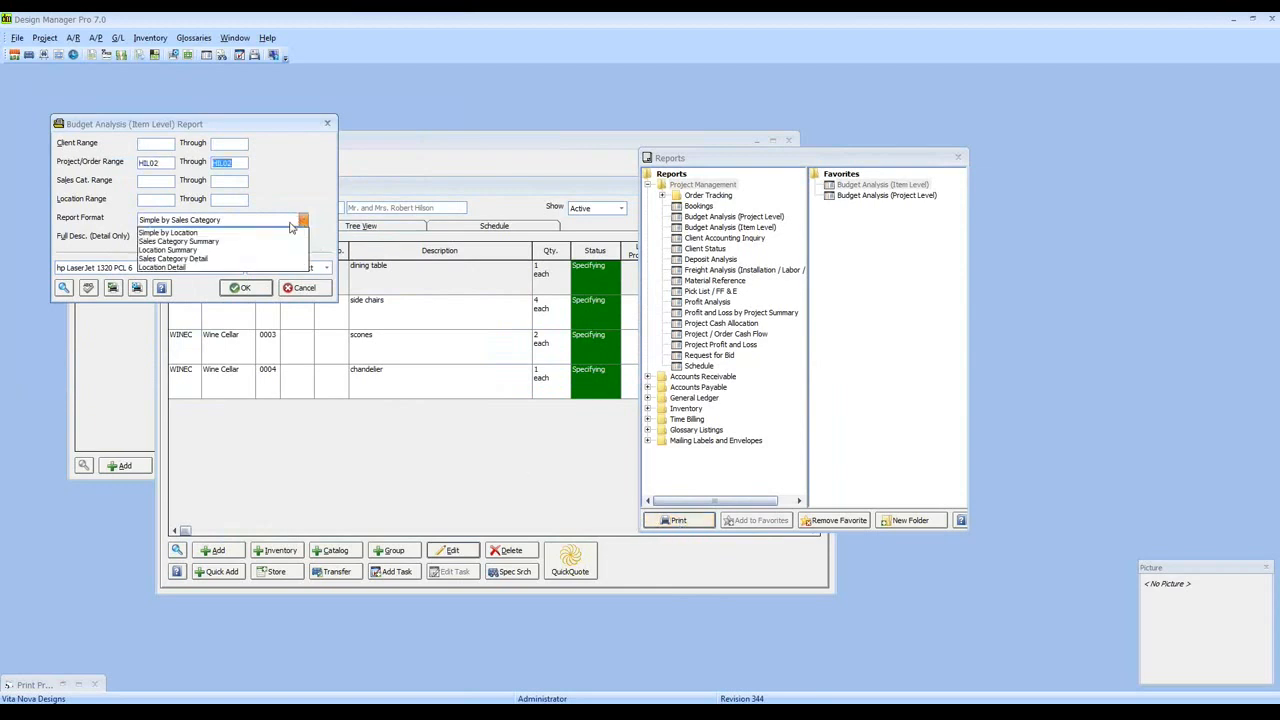
click(250, 275)
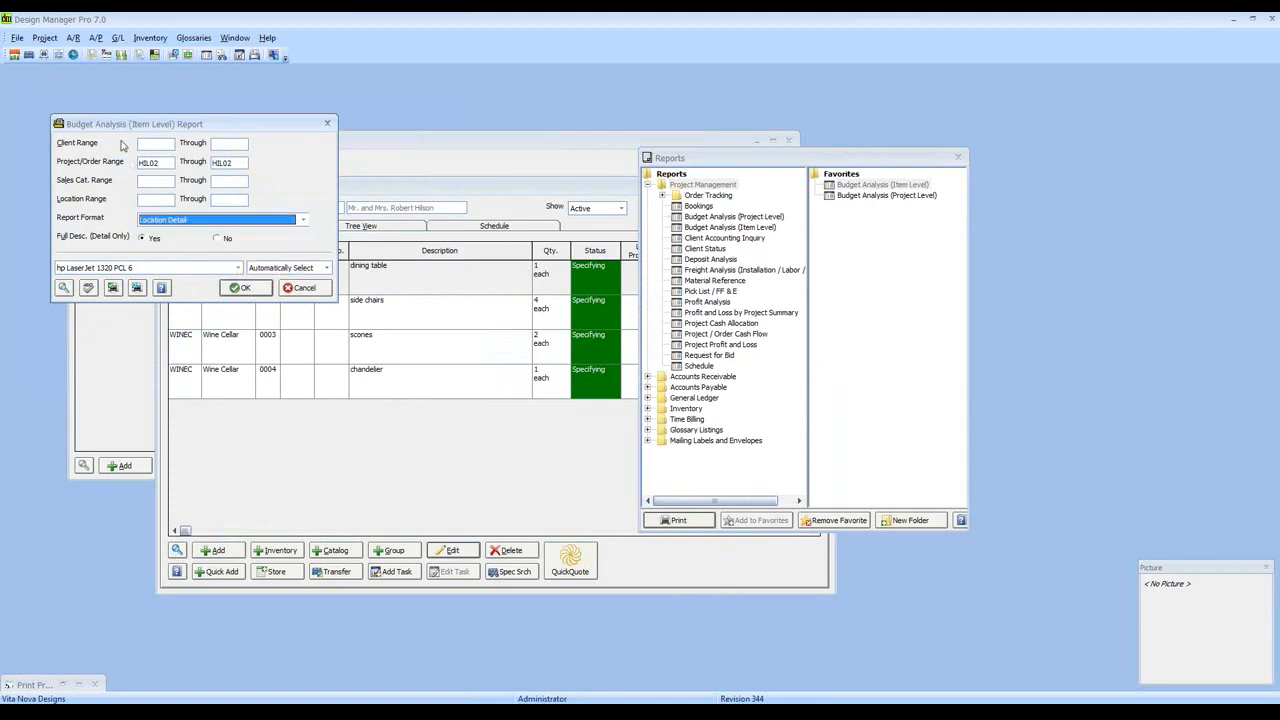
click(243, 288)
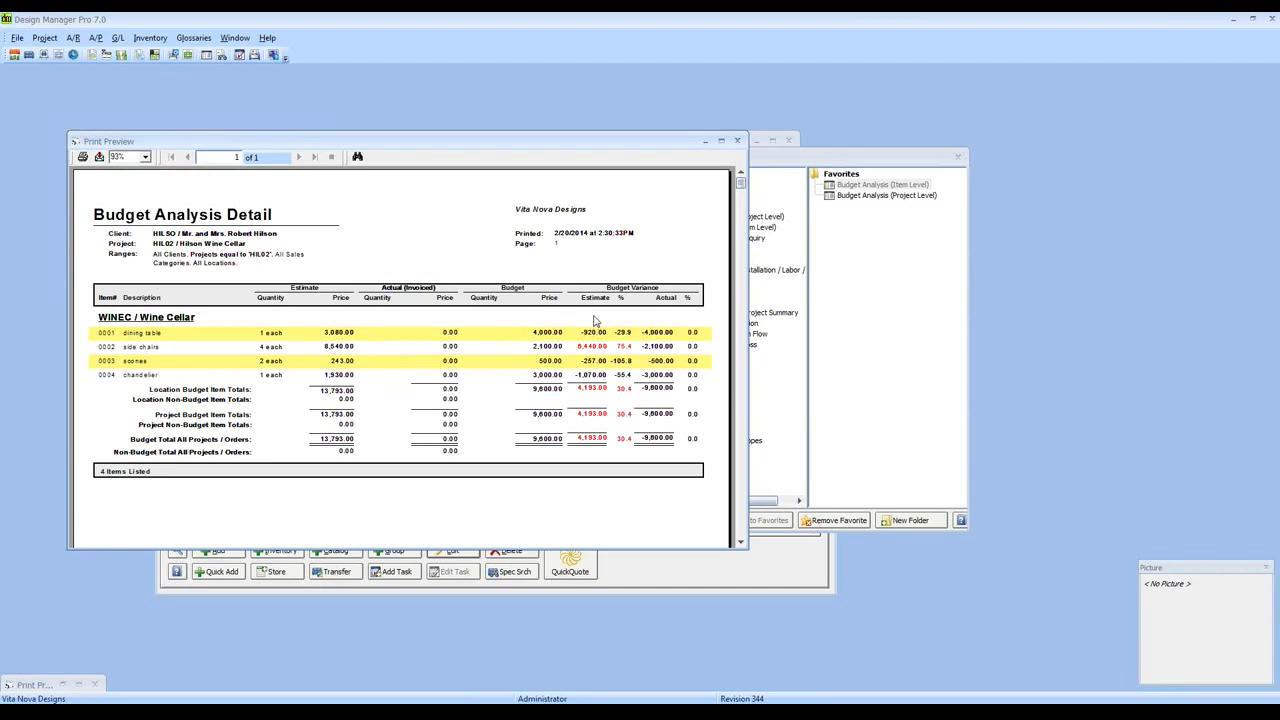
Examine the estimate variance amounts and percentages of the dining table and side chairs in the report, and close the preview
click(592, 334)
click(329, 347)
click(603, 334)
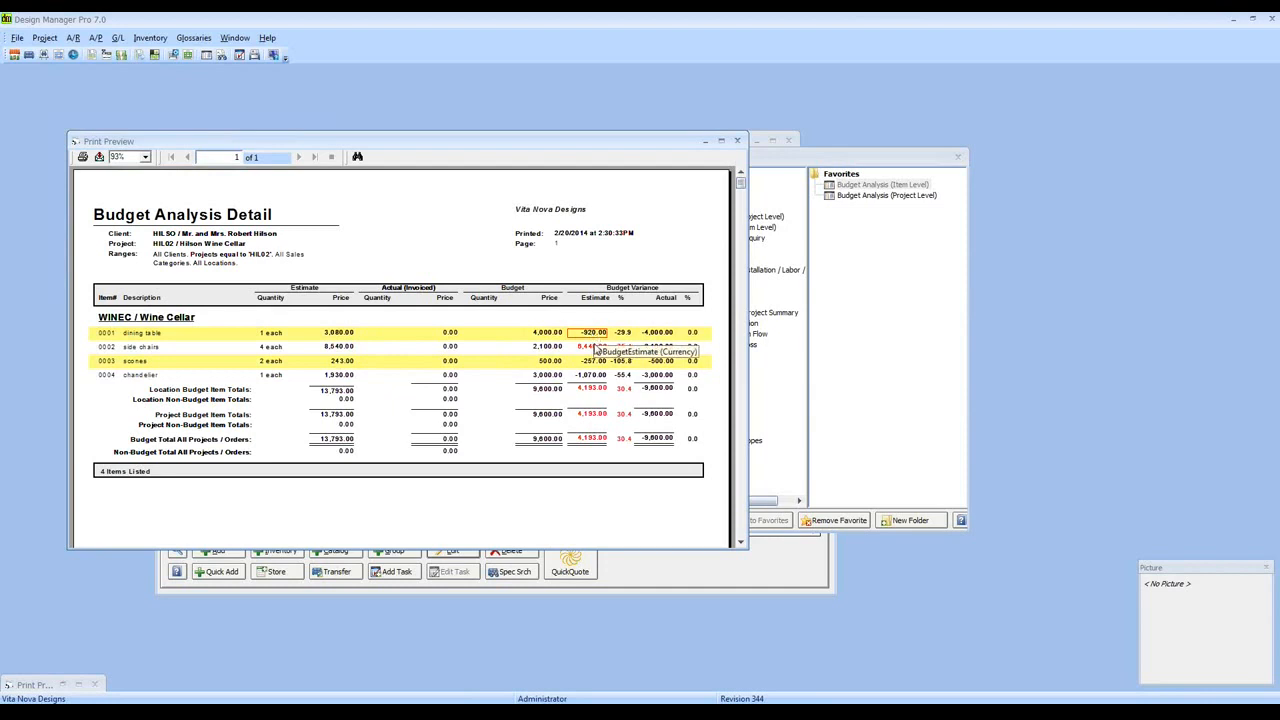
click(596, 347)
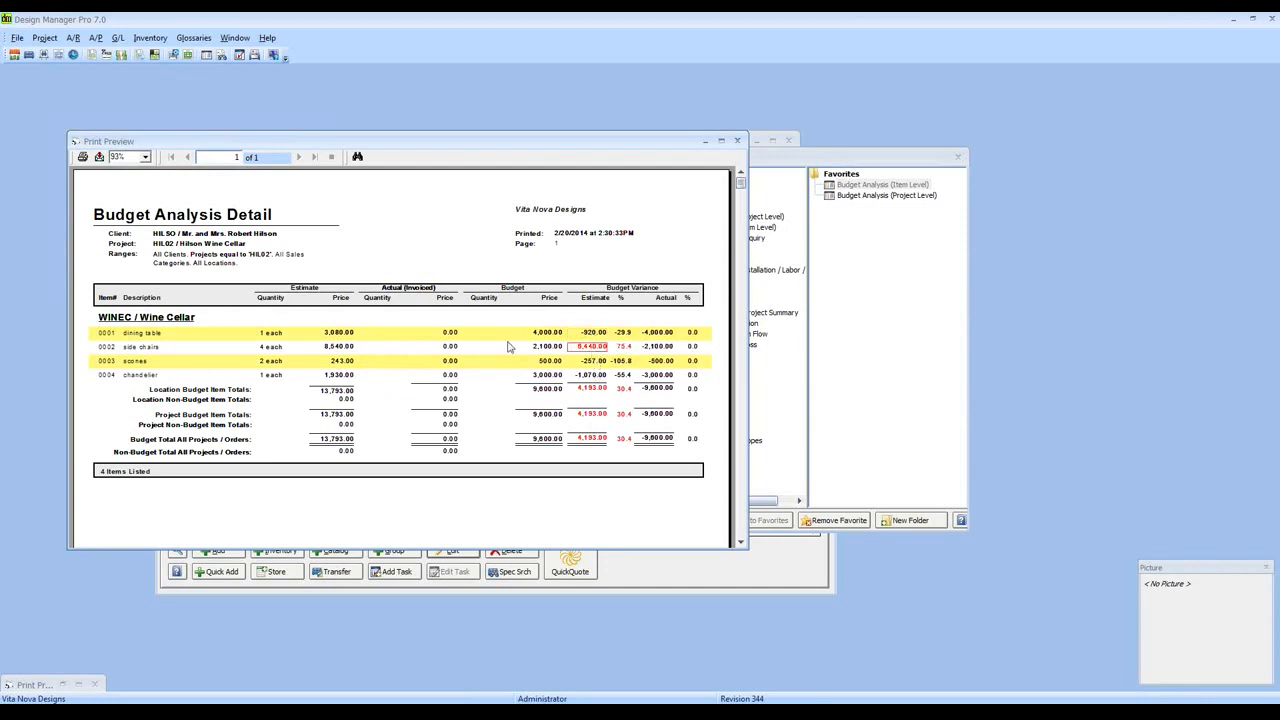
click(622, 332)
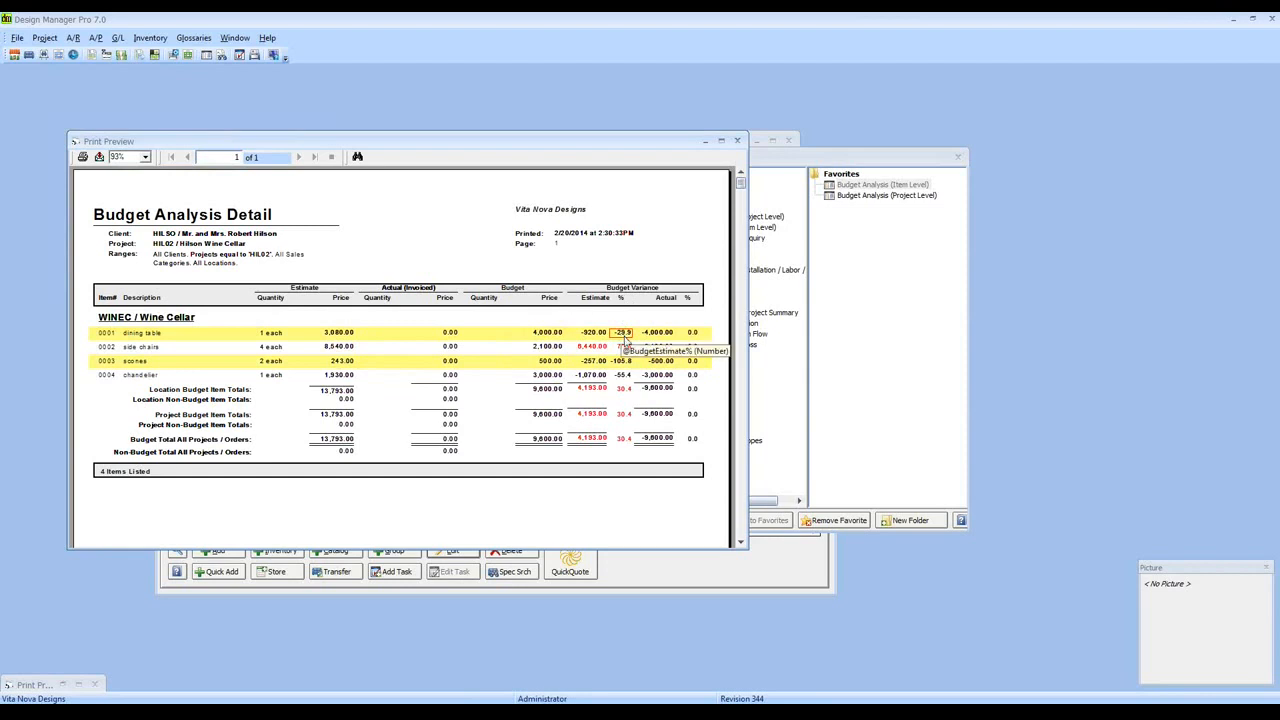
click(623, 346)
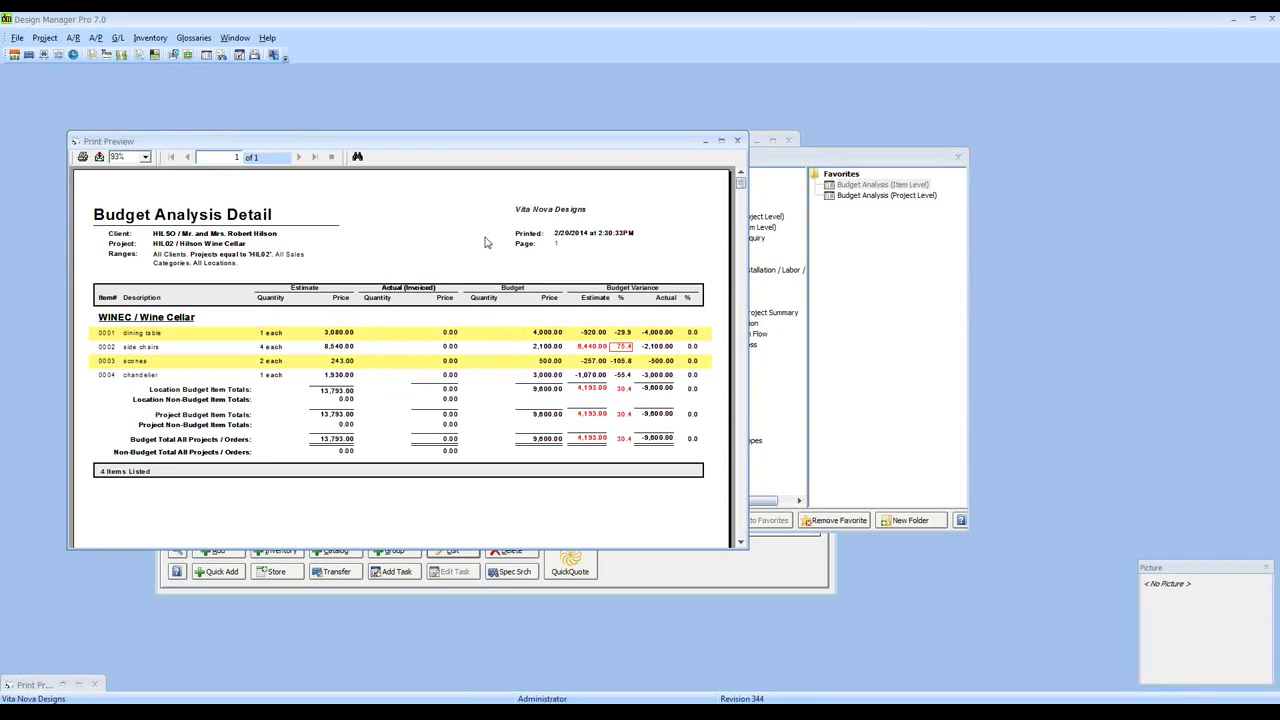
click(737, 141)
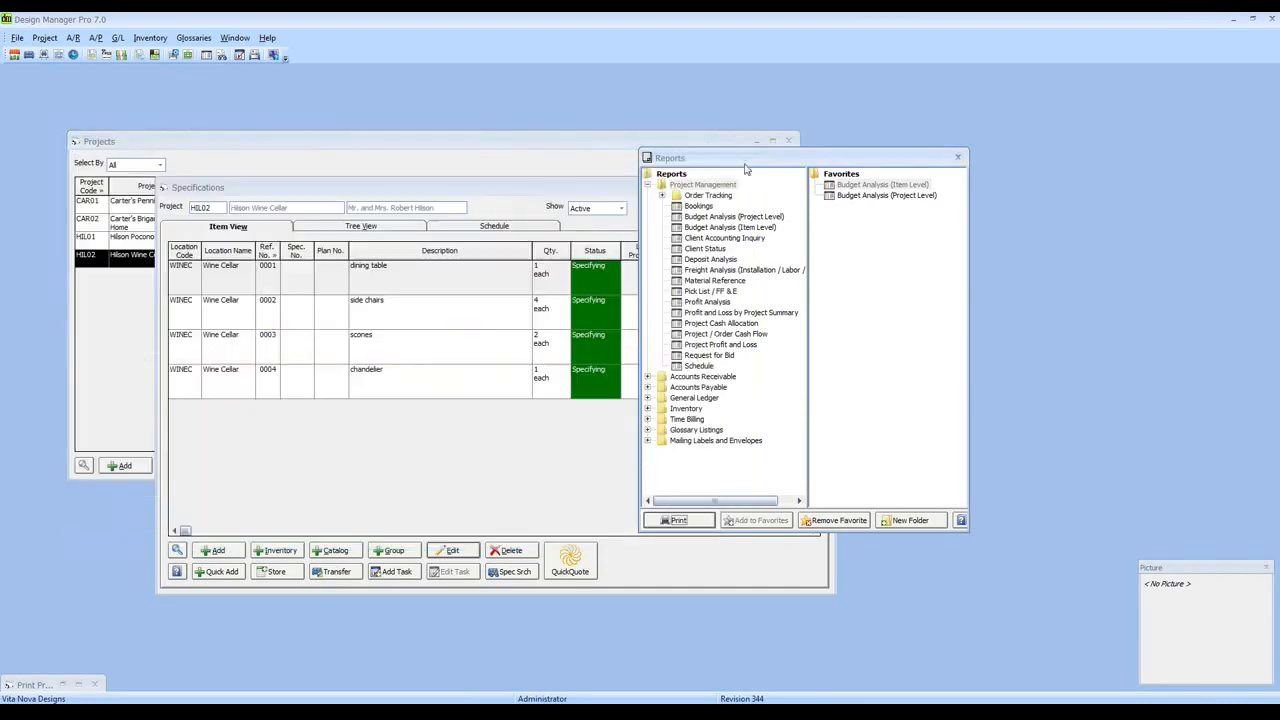
Preview the item-level budget analysis for project HIL01 in Simple by Sales Category format, and close the preview
click(851, 189)
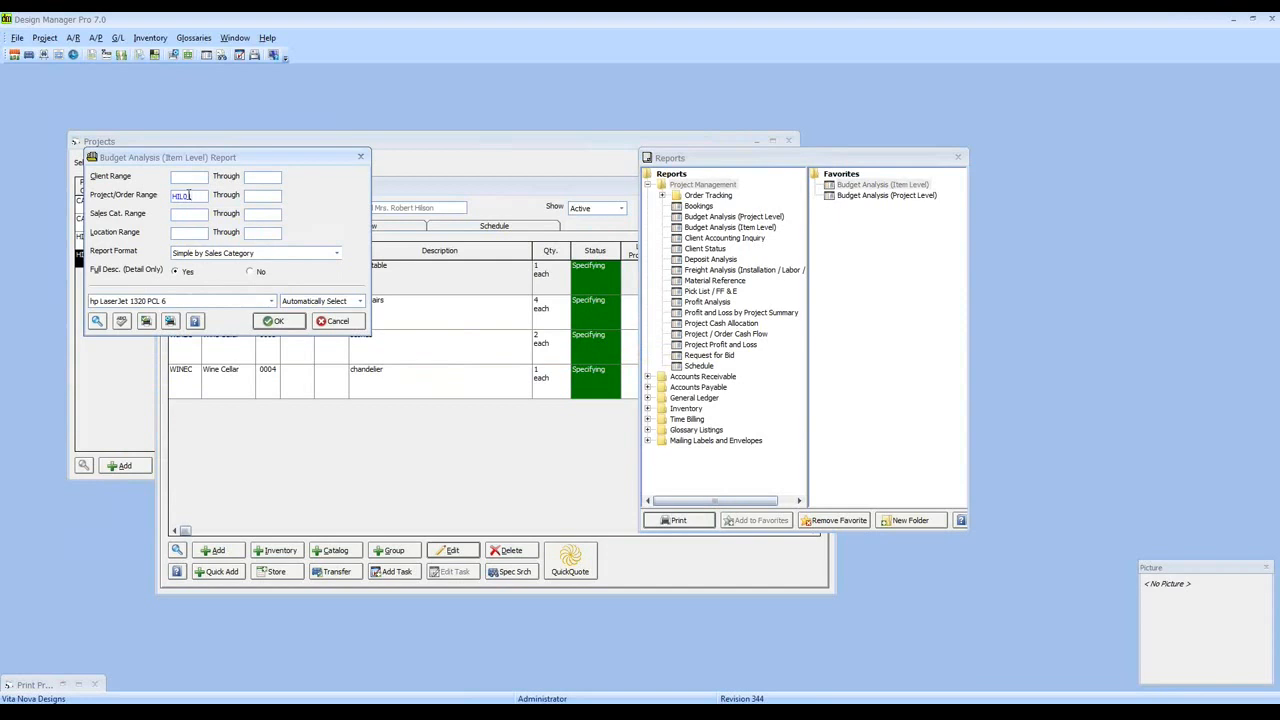
click(334, 254)
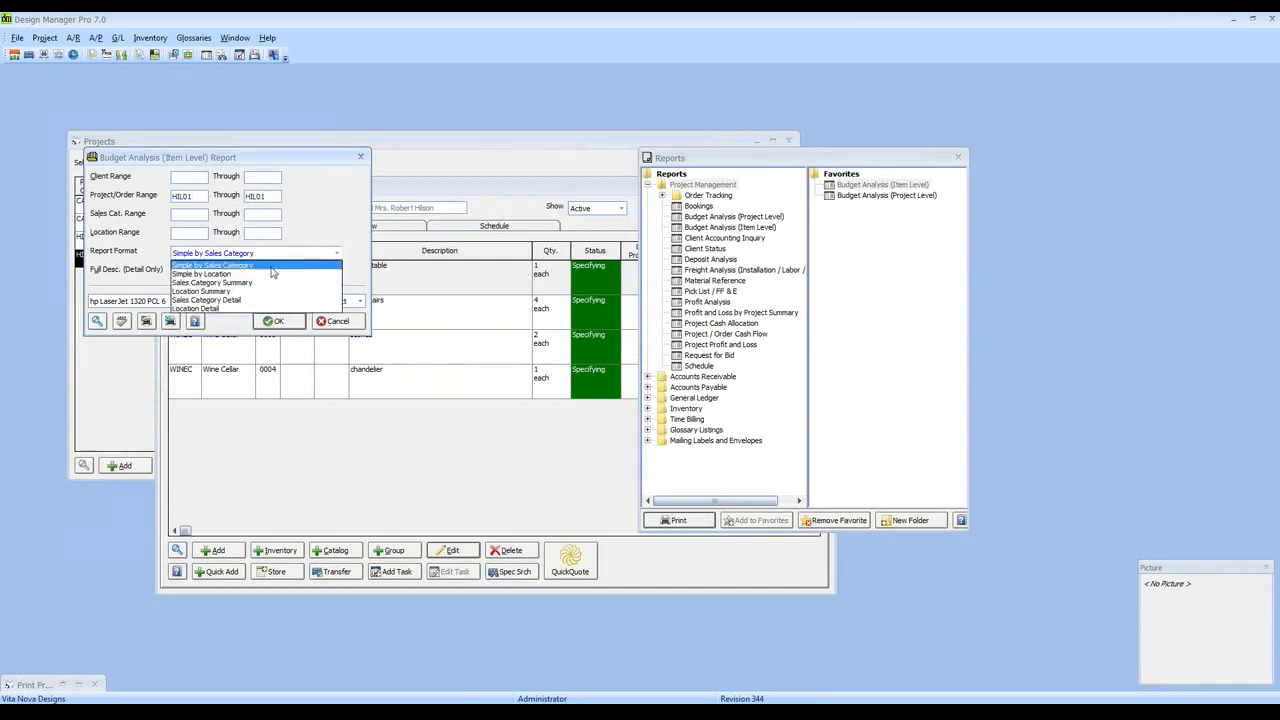
click(230, 266)
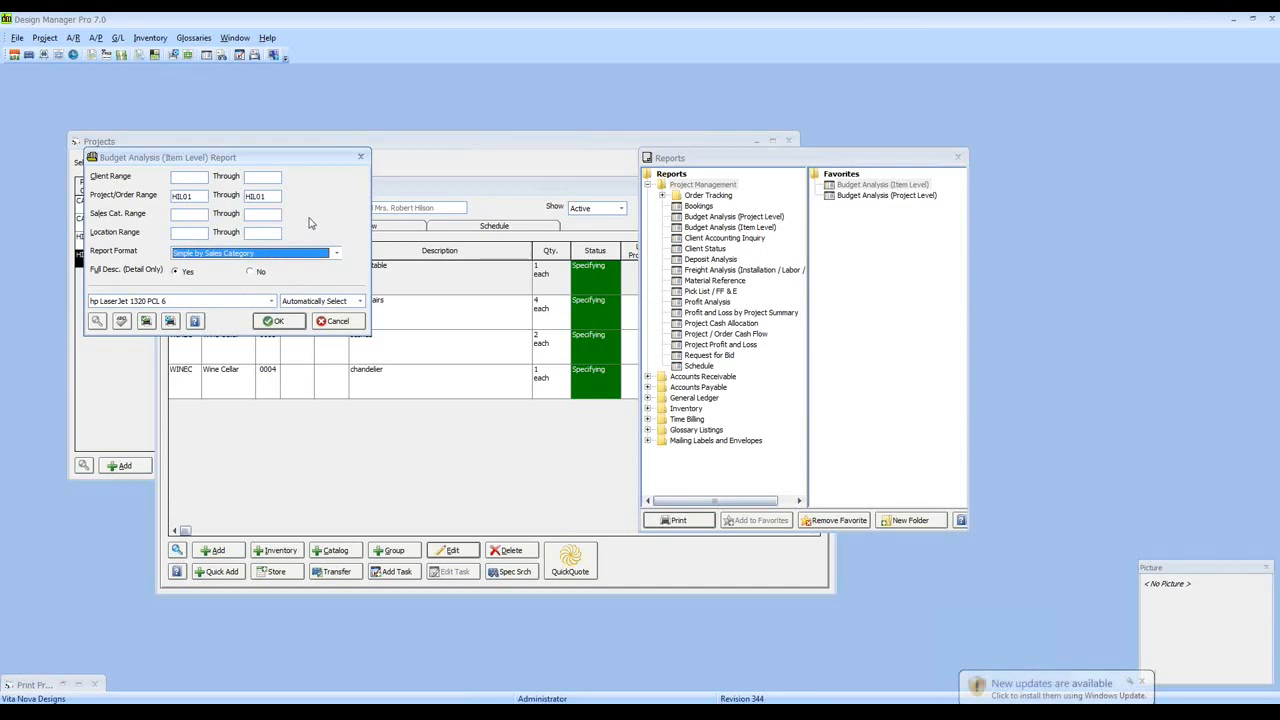
click(275, 321)
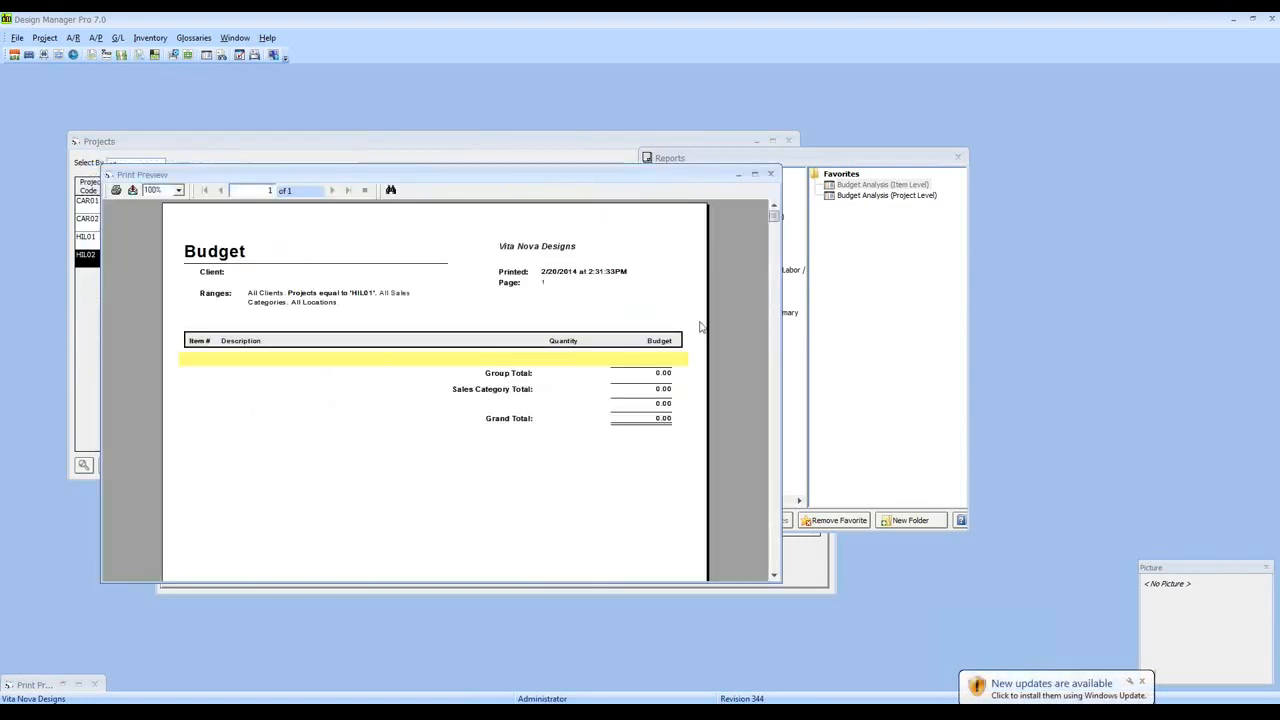
click(770, 175)
Preview the item-level budget analysis for project HIL02 in Simple by Sales Category format, review the item budgets, and close it
double_click(868, 185)
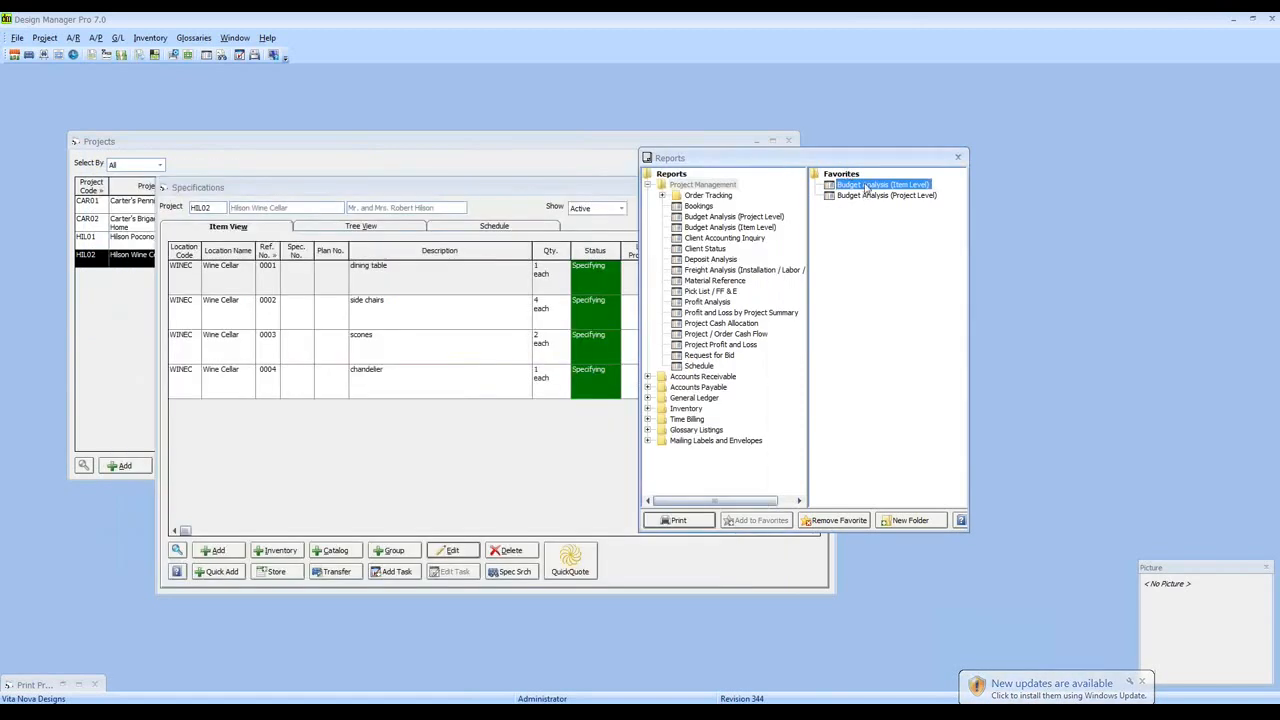
text(HIL02)
key(Tab)
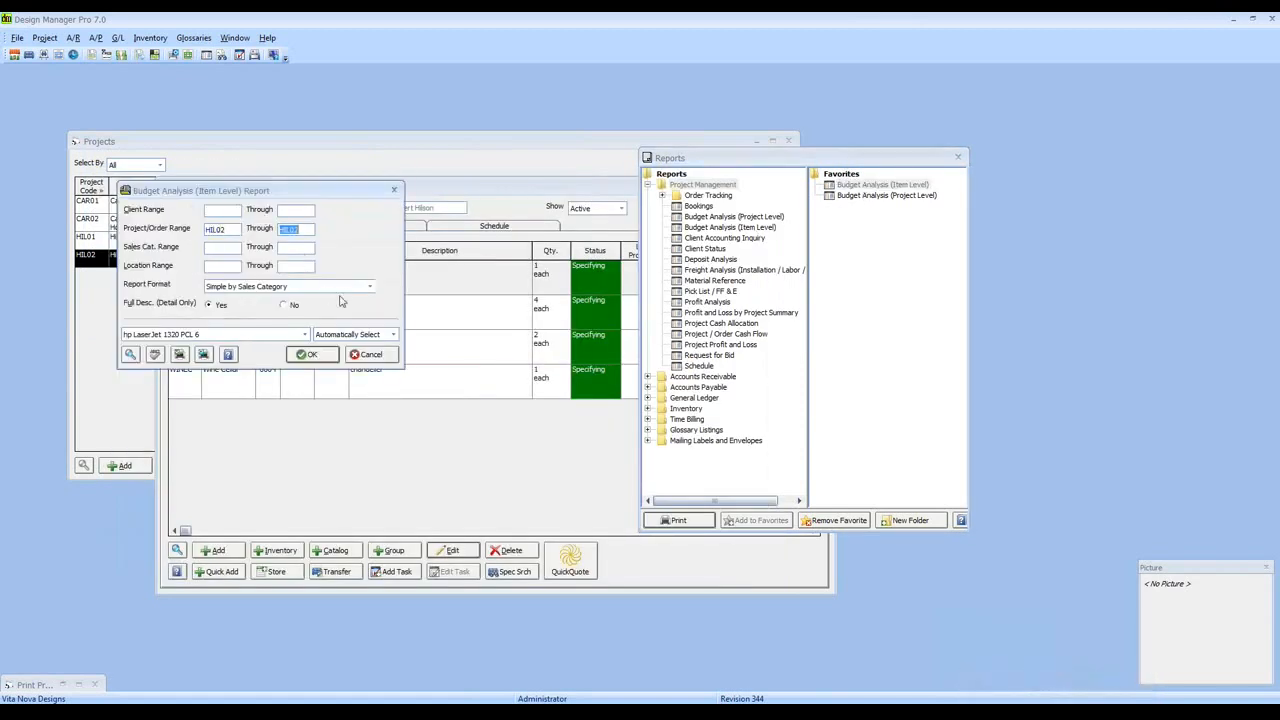
click(322, 358)
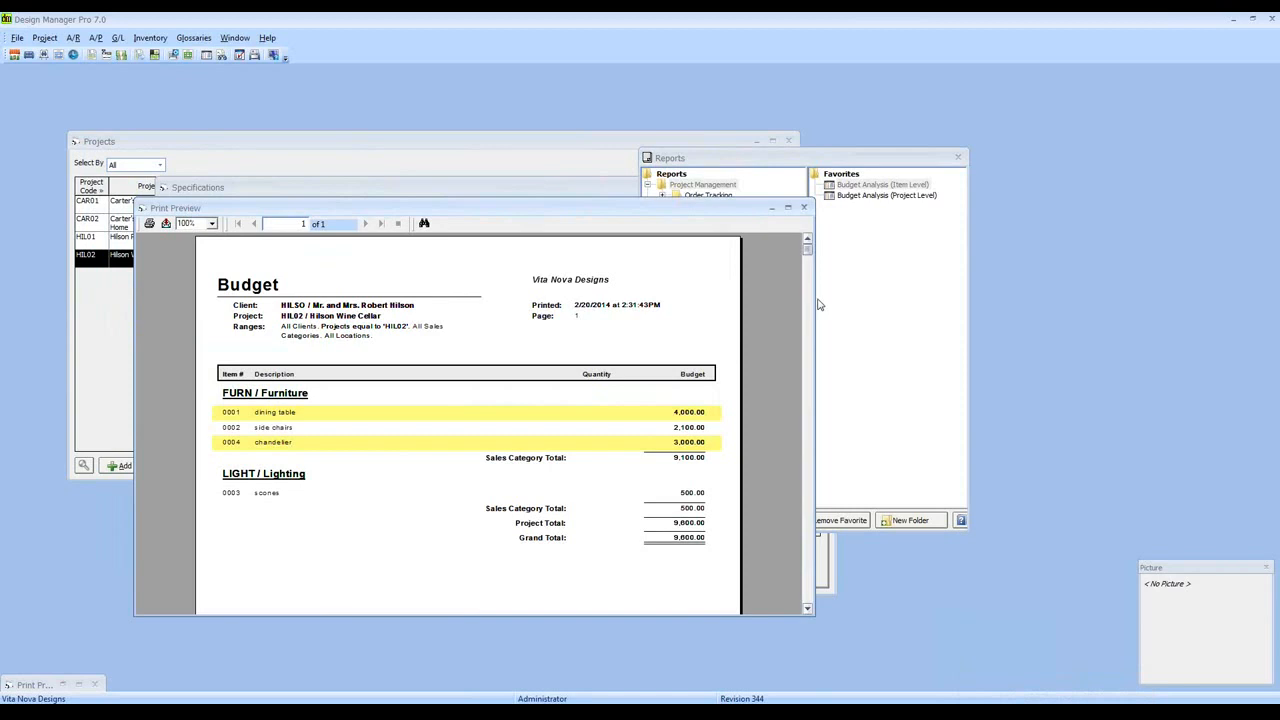
click(803, 207)
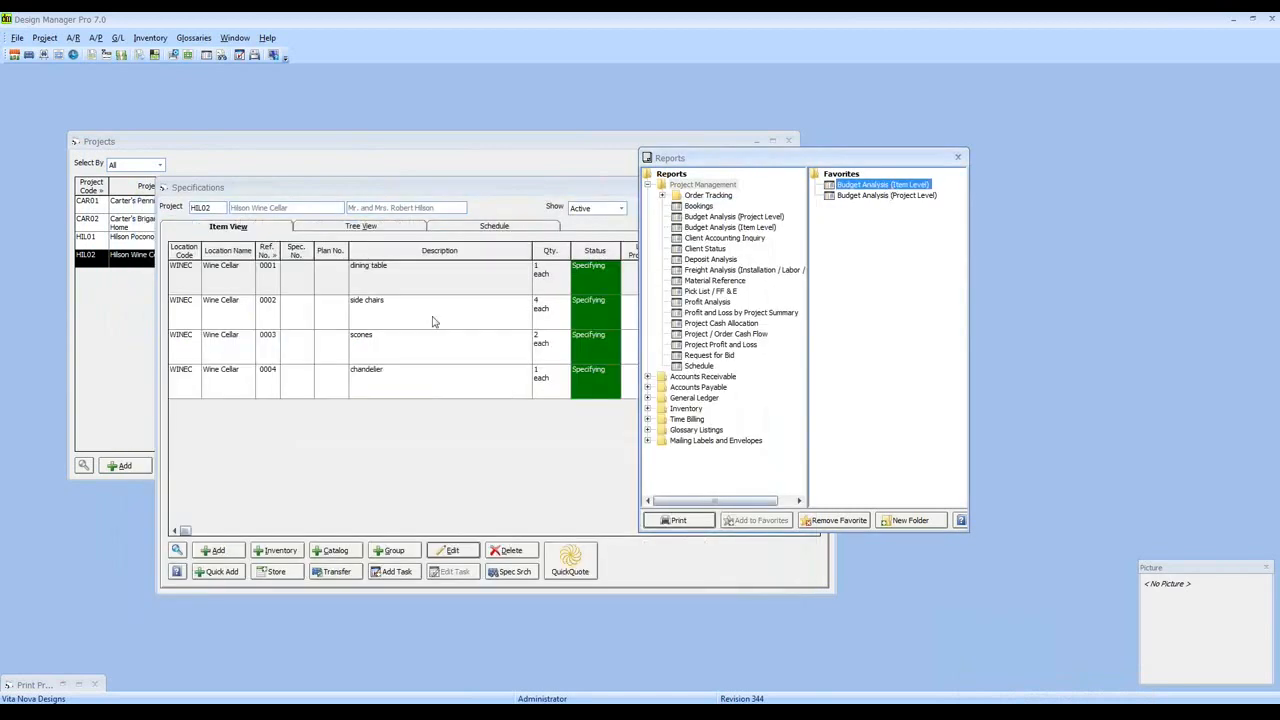
Preview the item-level budget analysis for HIL02 in Sales Category Summary format, review the category variances, and close it
click(252, 261)
text(HIL02)
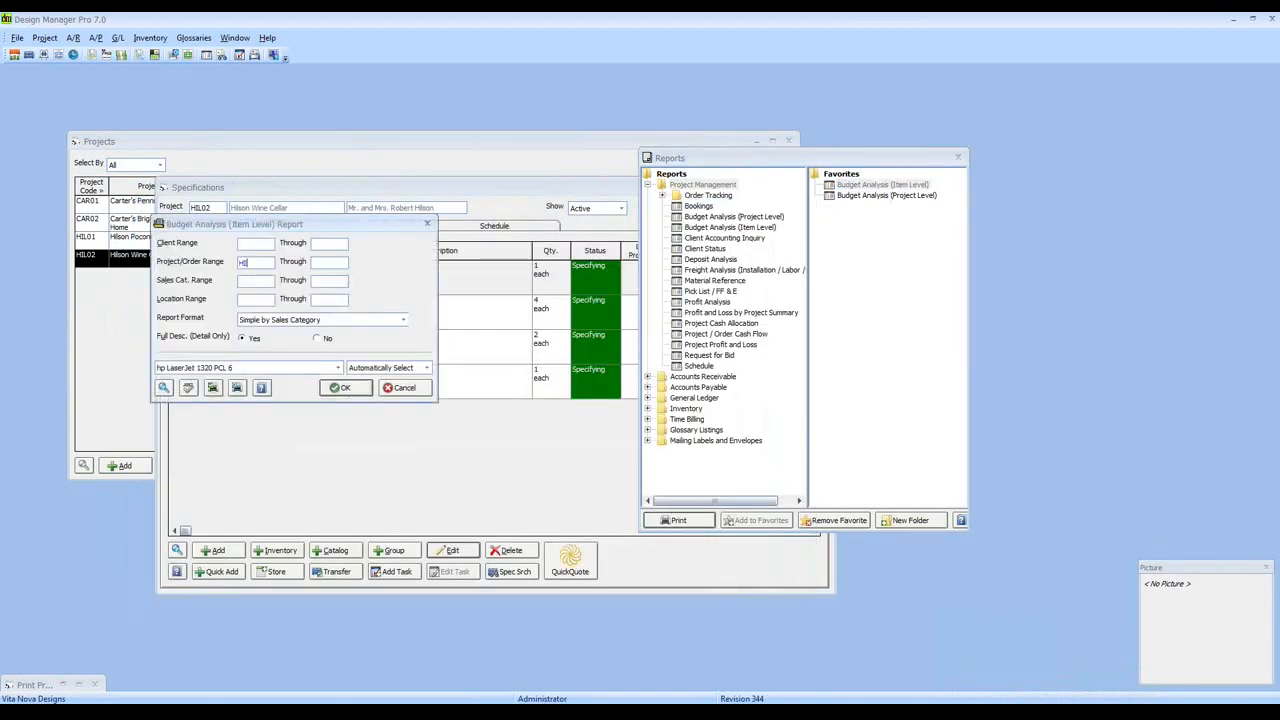
click(403, 320)
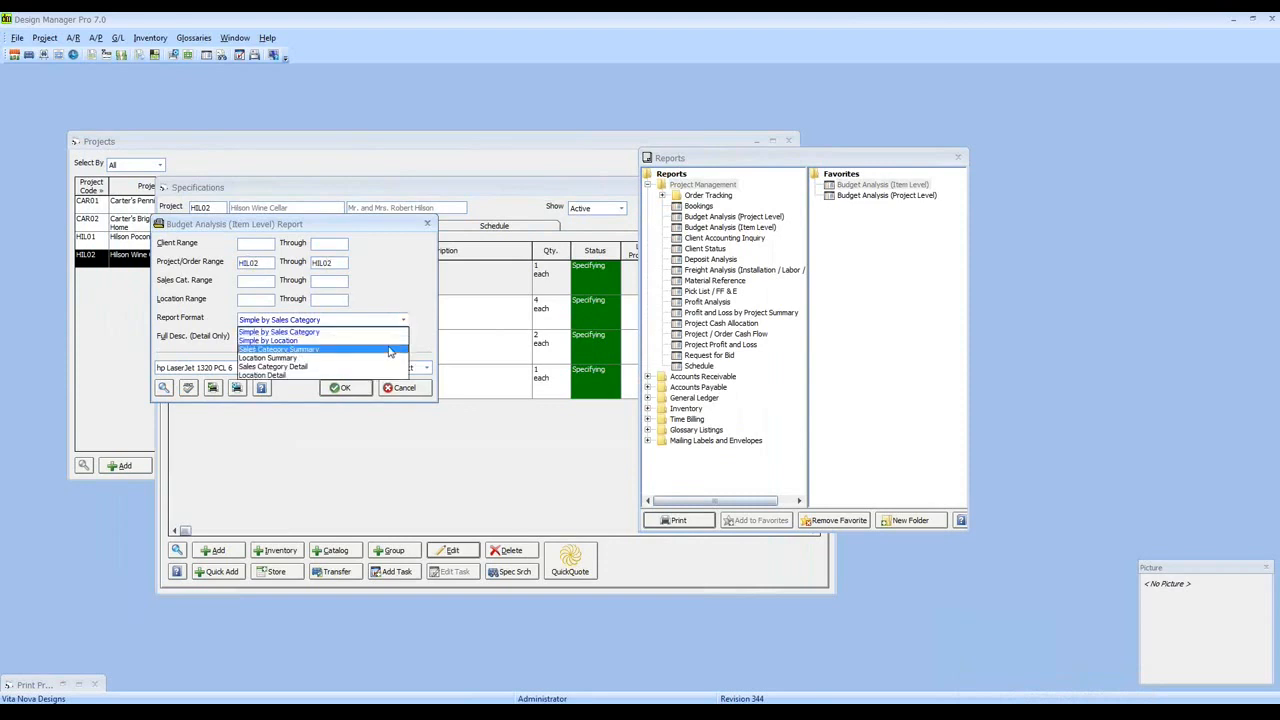
click(393, 349)
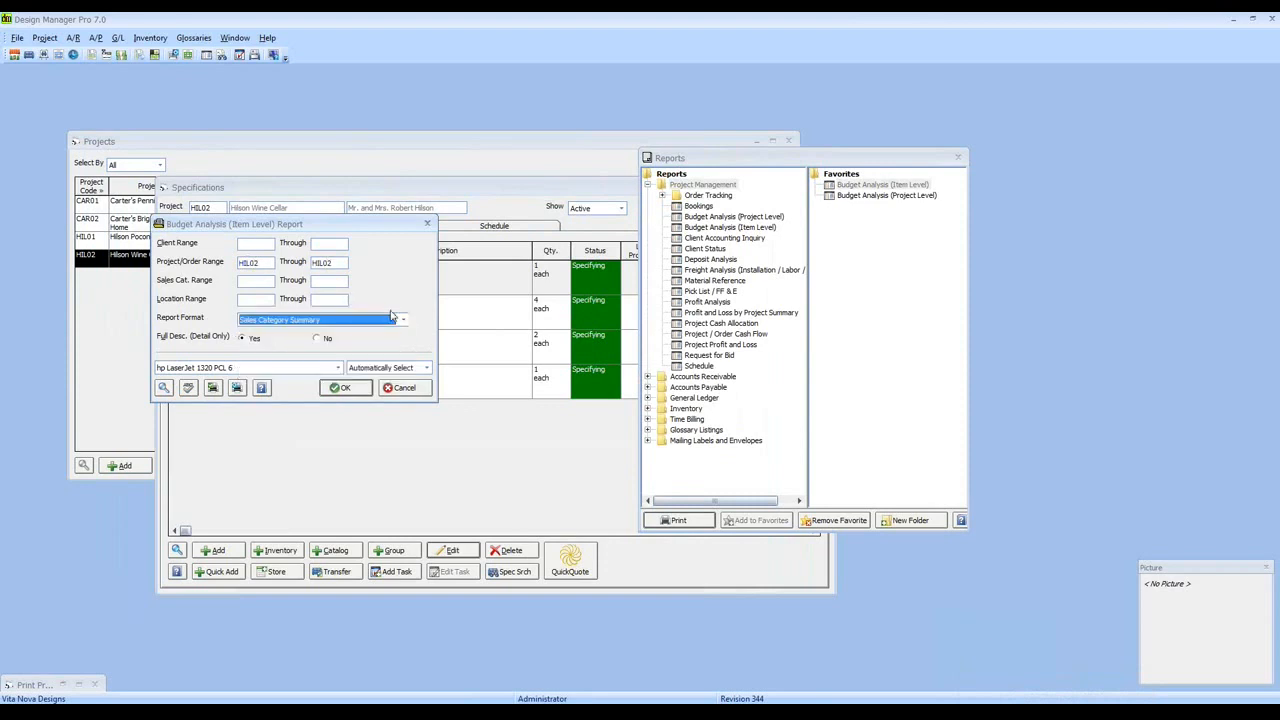
click(345, 388)
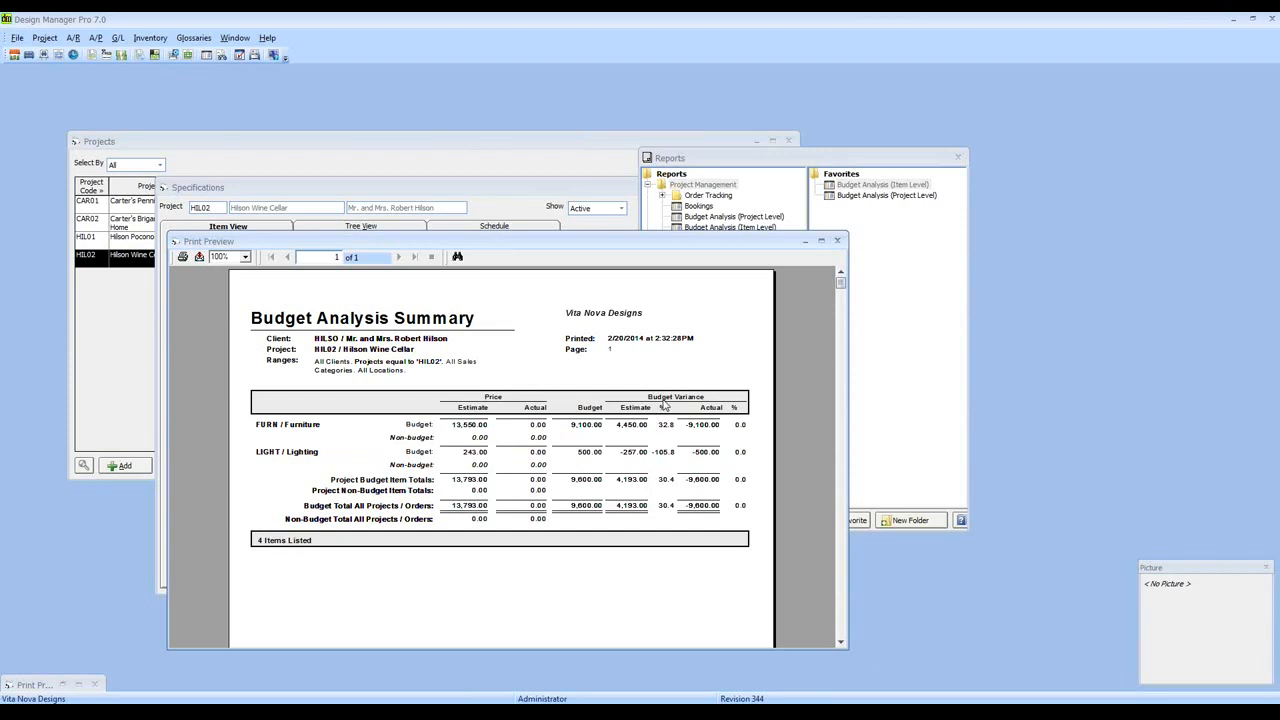
click(837, 240)
Preview the HIL02 item-level budget analysis in Sales Category Detail format, examine the furniture category totals, and close it
click(674, 521)
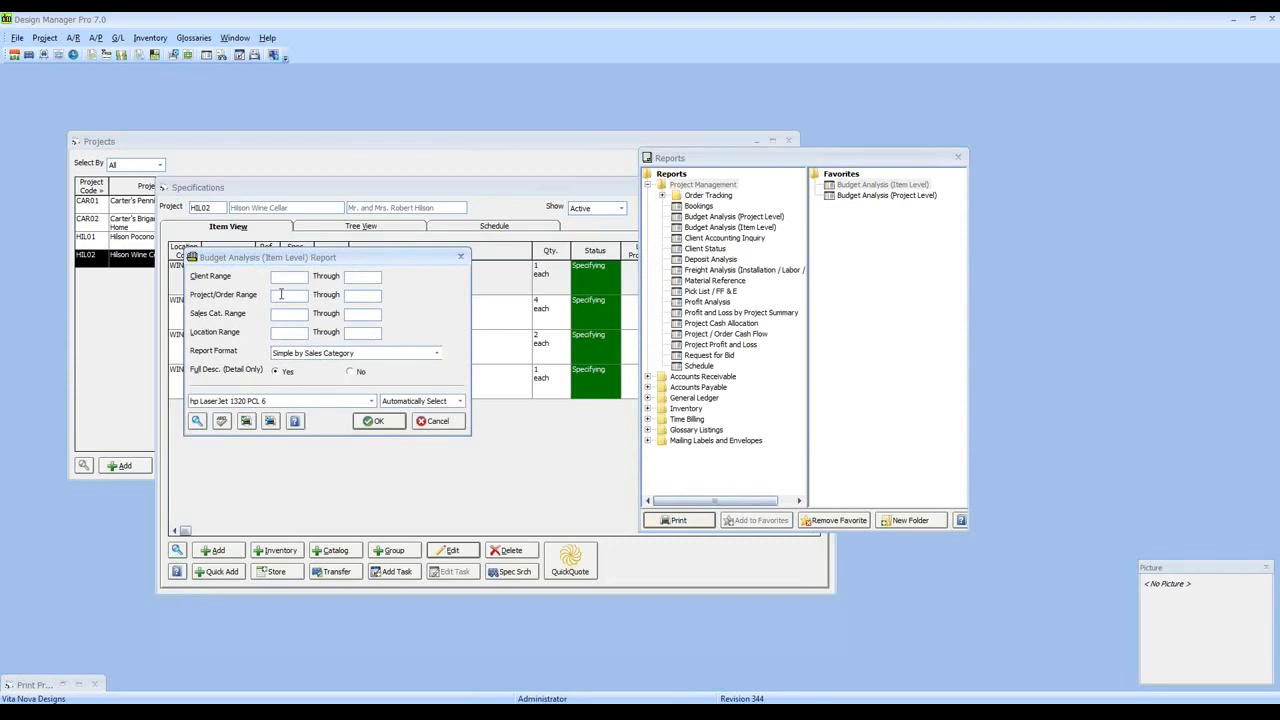
text(HIL02)
key(Tab)
click(436, 355)
click(405, 401)
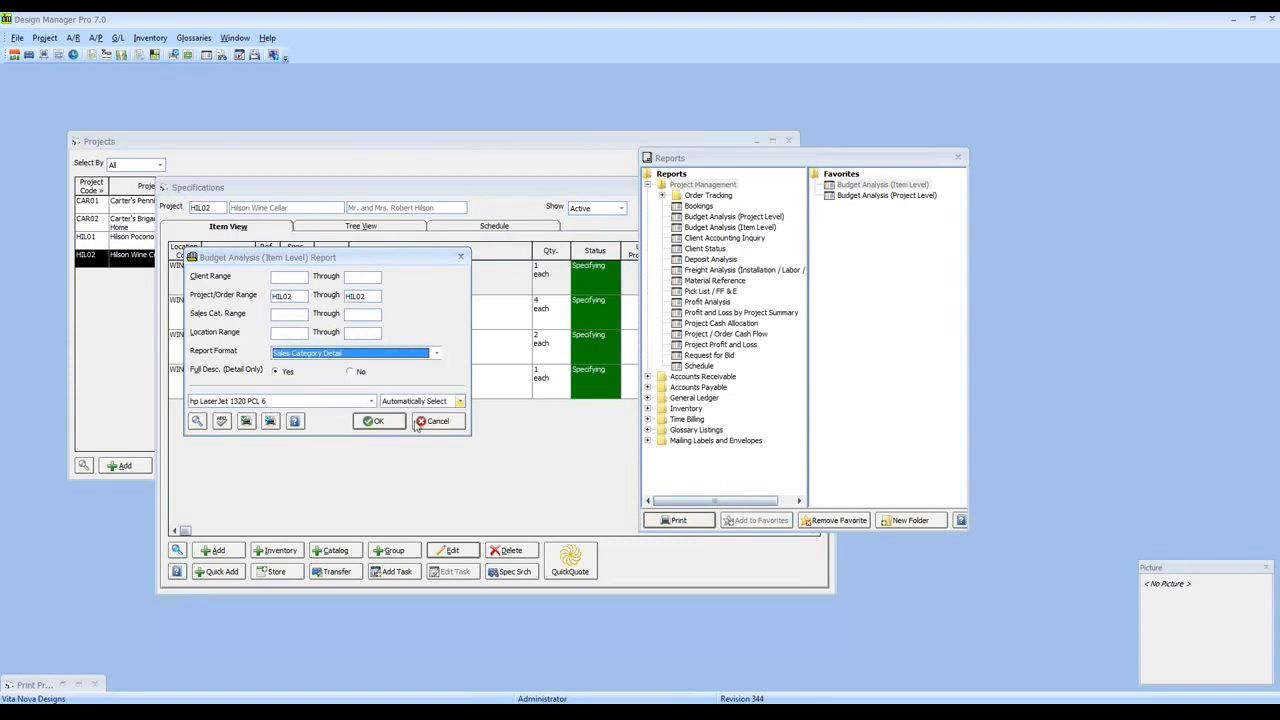
click(373, 421)
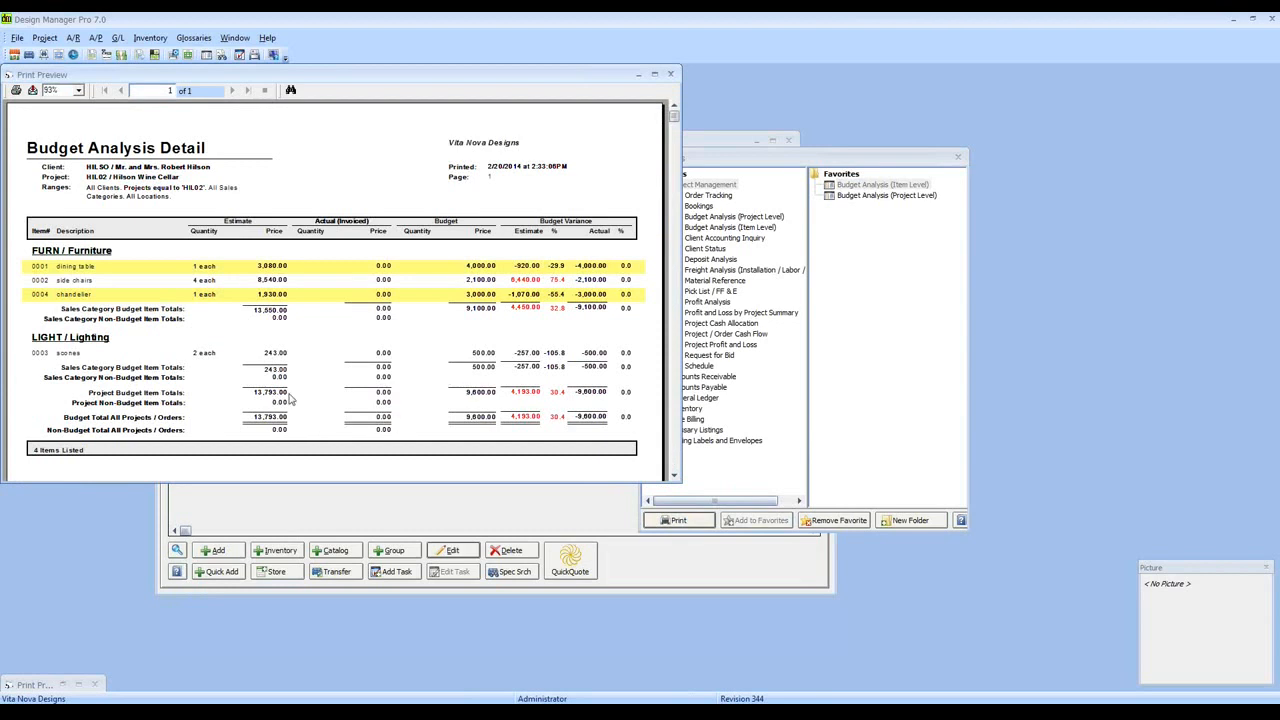
click(148, 310)
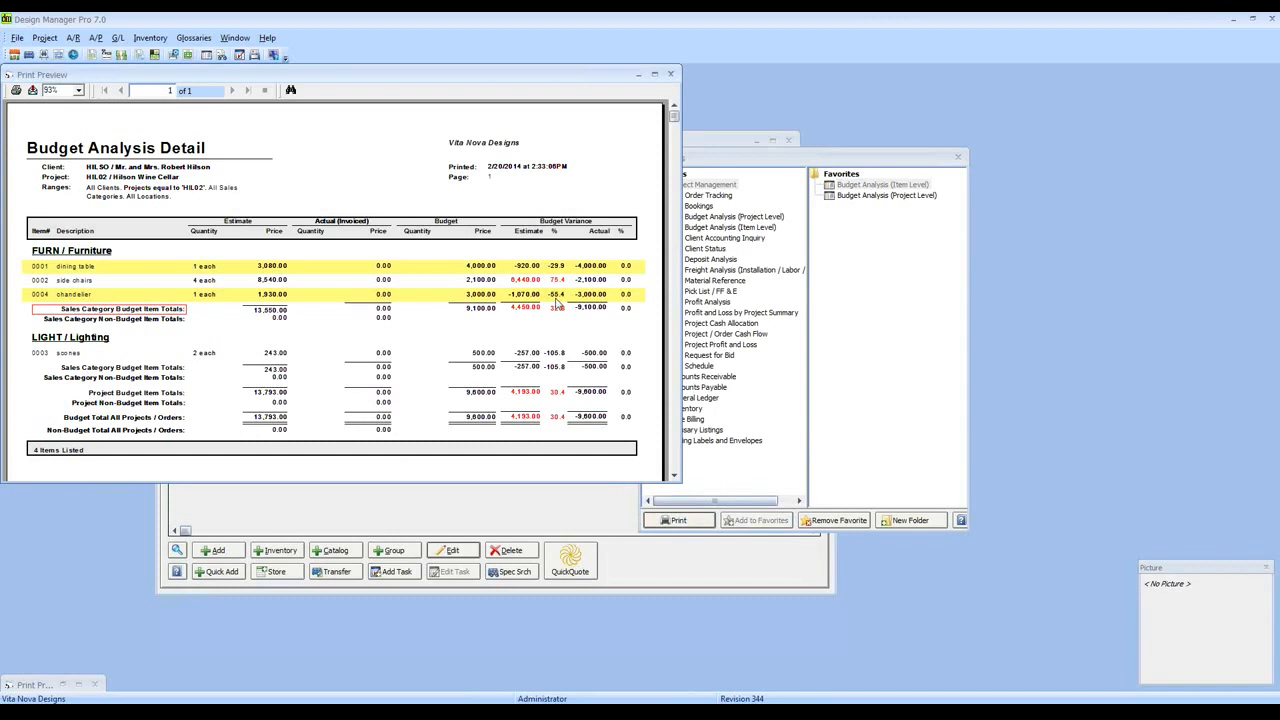
click(671, 74)
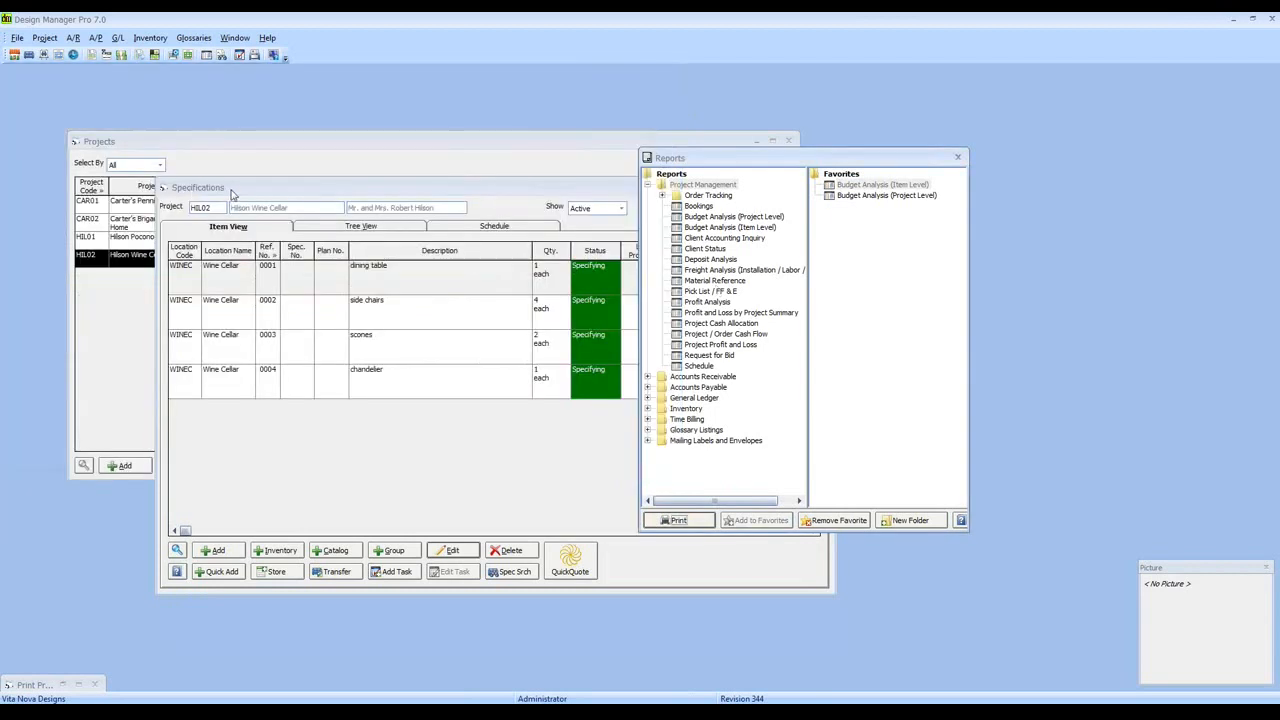
Close the Specifications window, the Projects window and the minimized print preview
click(231, 189)
click(823, 187)
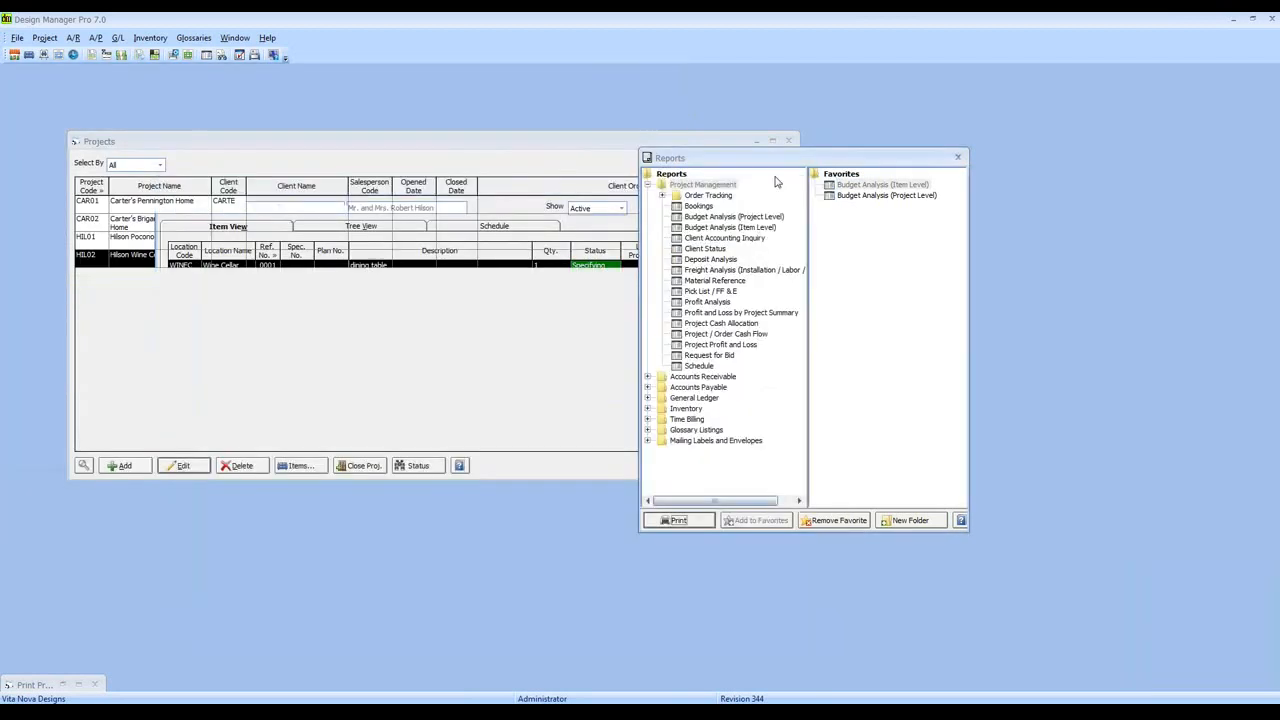
click(786, 140)
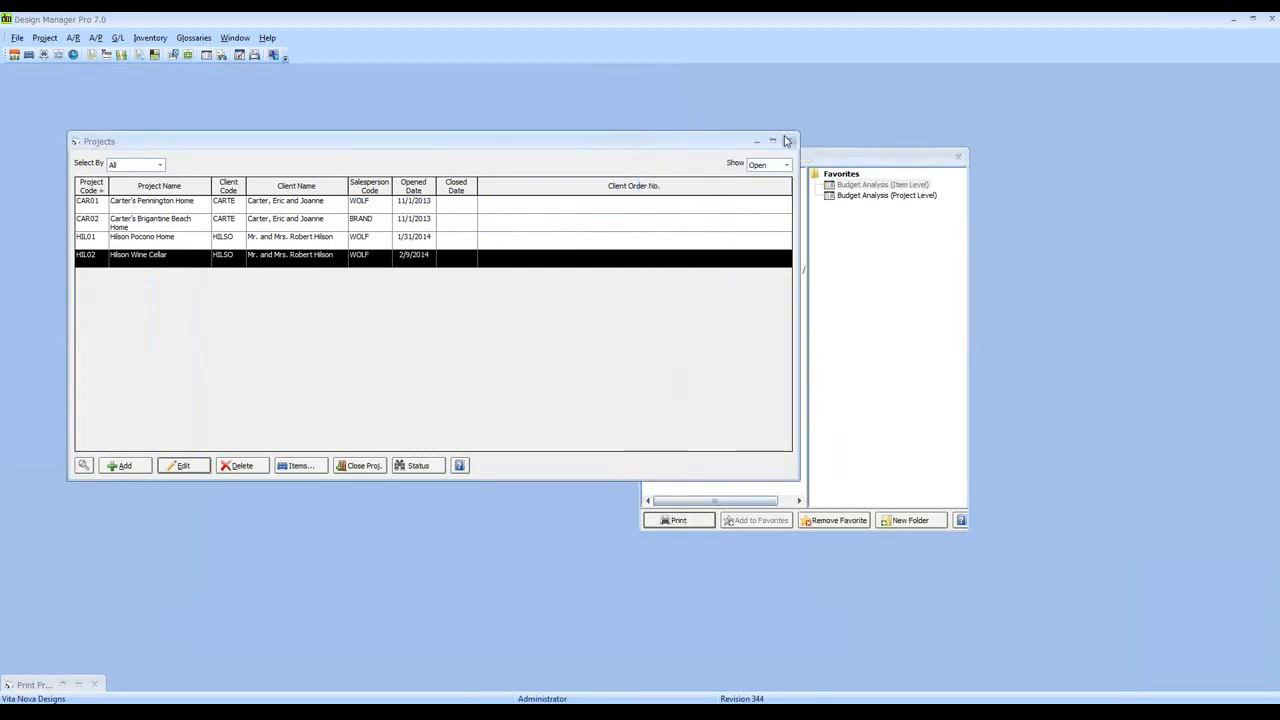
click(34, 685)
click(270, 540)
click(96, 685)
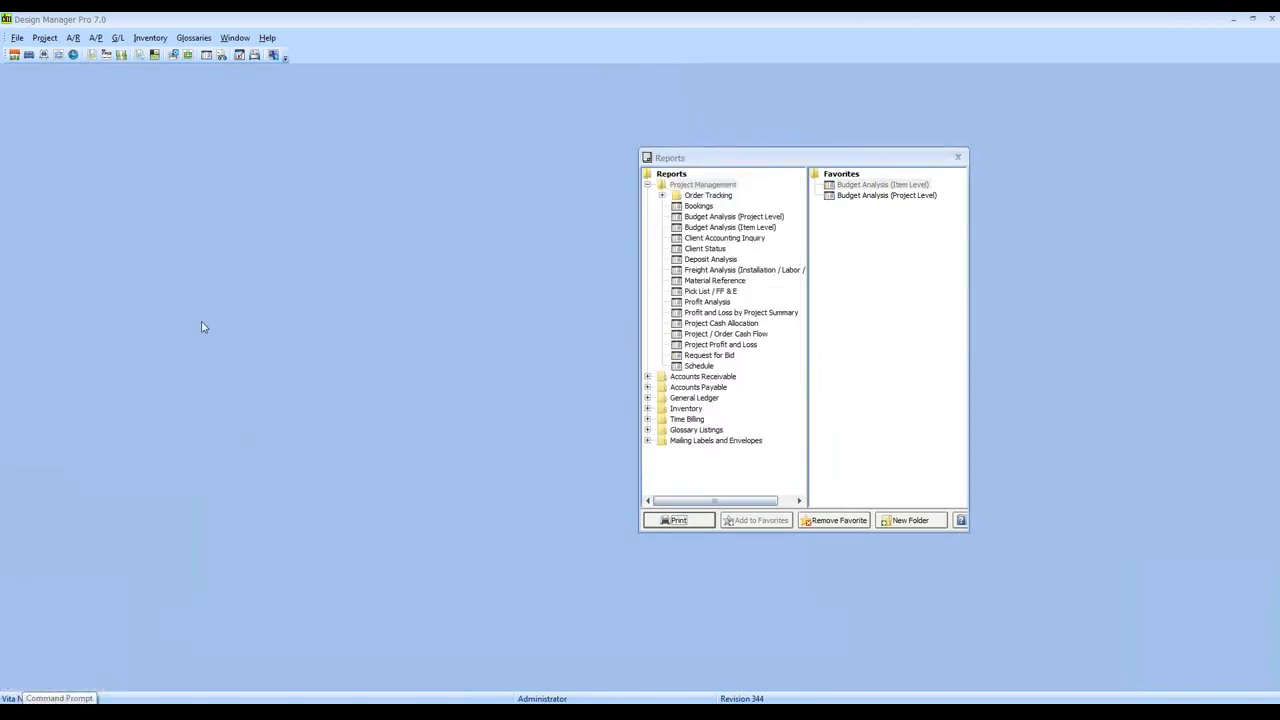
Start a new client invoice for project HIL02 and tag all of its items for invoicing
click(73, 38)
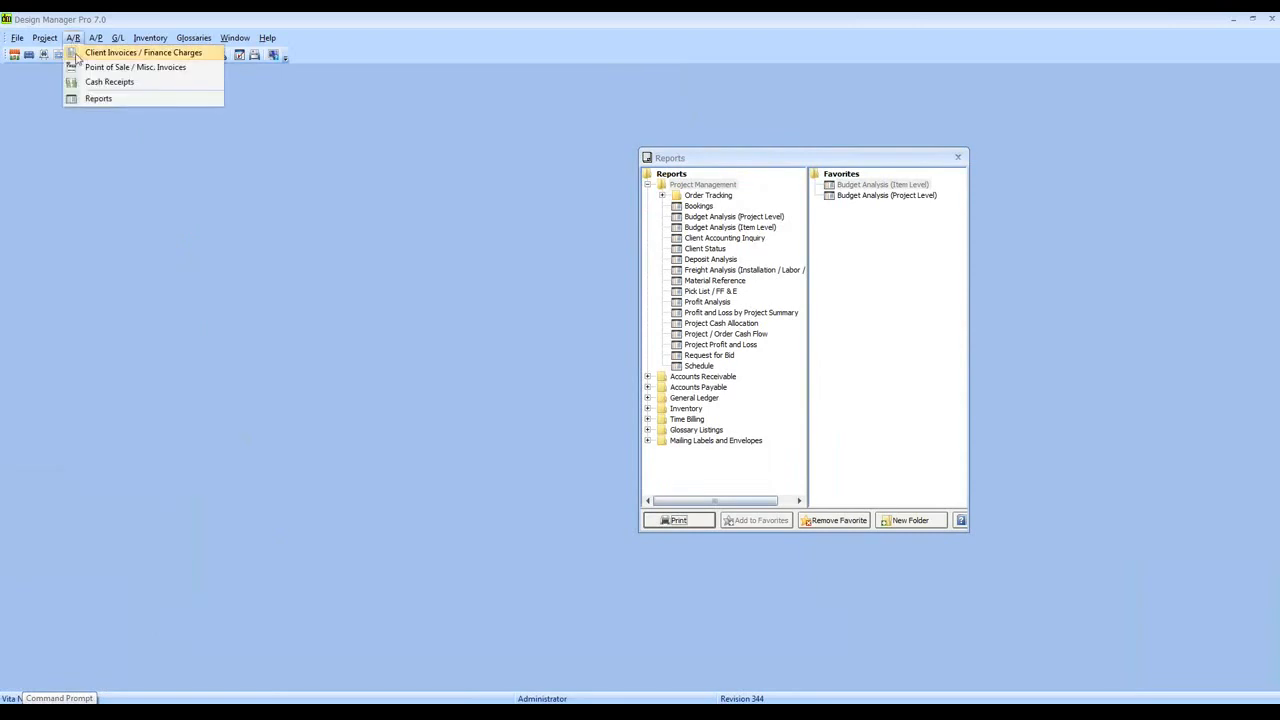
click(92, 50)
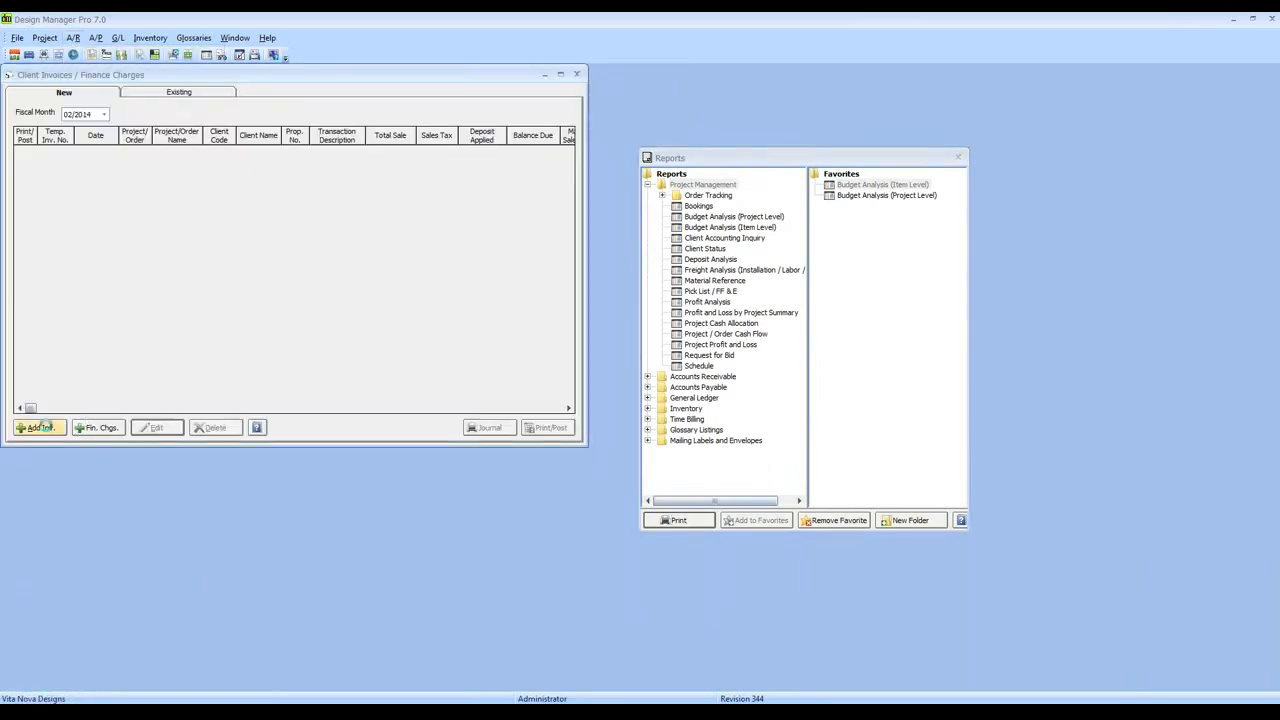
click(40, 427)
text(HI02)
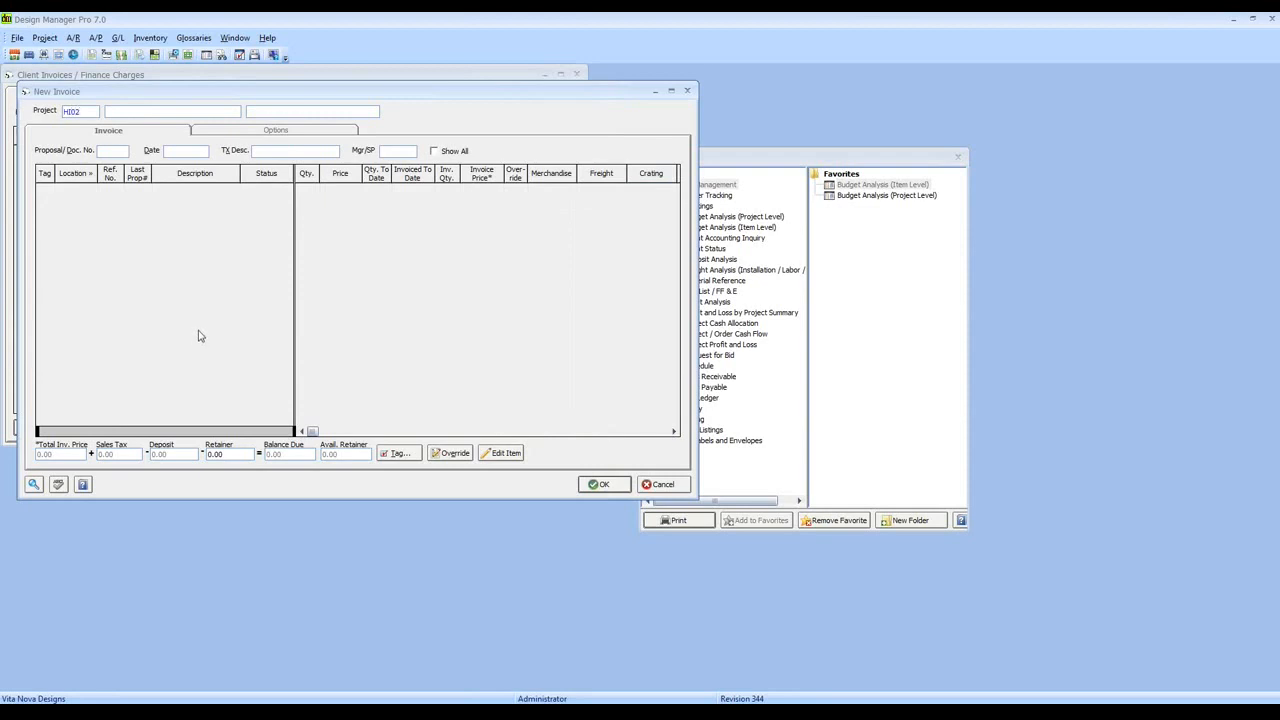
key(BackSpace)
key(BackSpace)
key(BackSpace)
text(L02)
key(Tab)
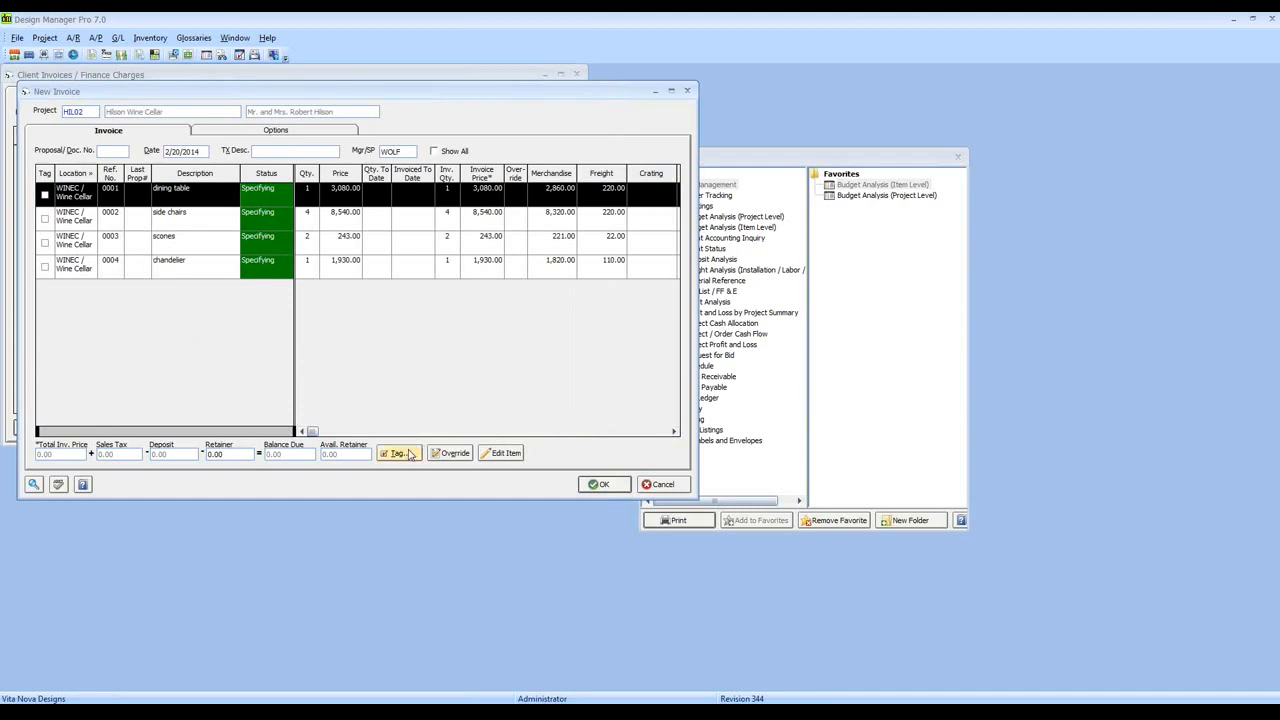
click(397, 453)
click(270, 159)
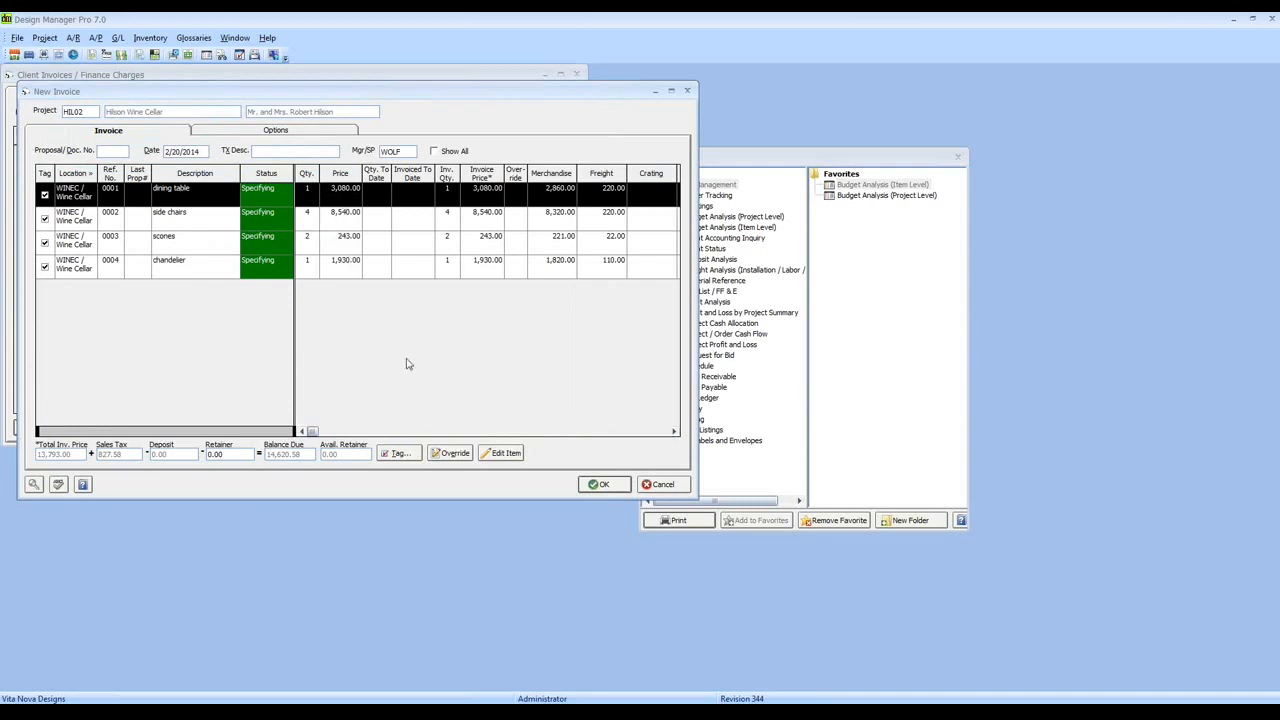
Override the dining table's invoice price, setting its merchandise price to invoice to 3,200
click(452, 453)
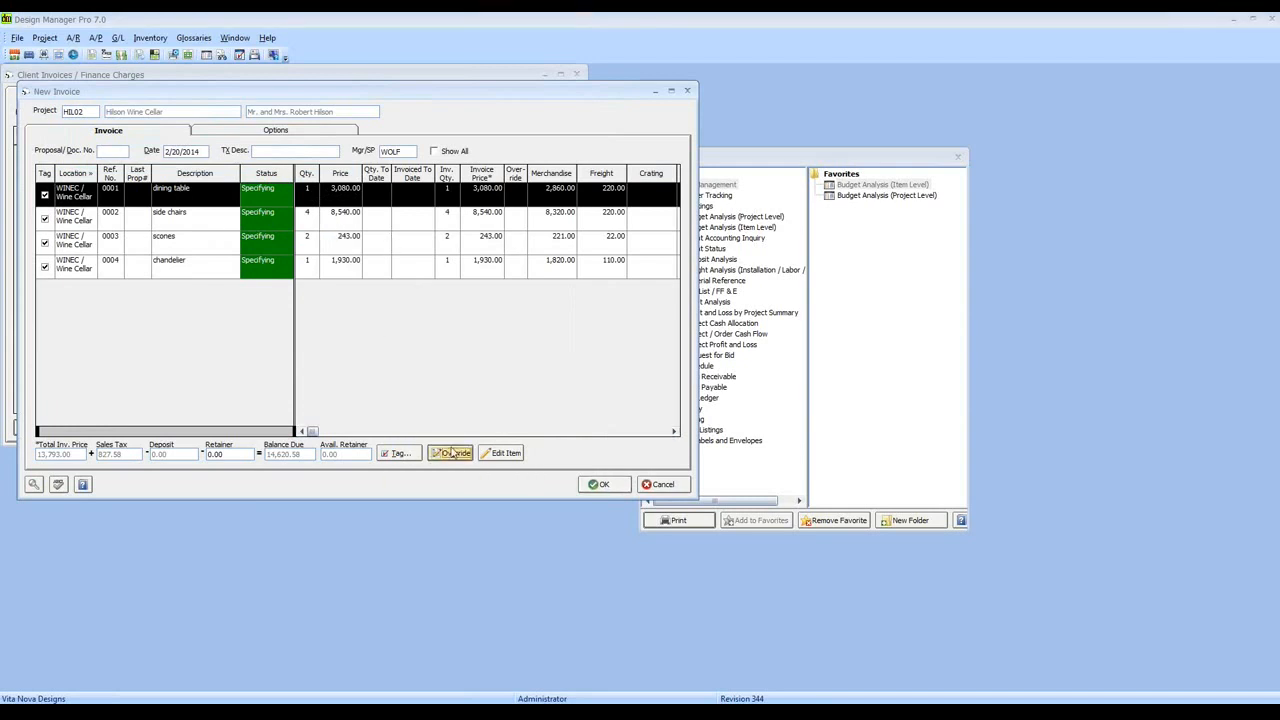
click(57, 78)
drag(94, 122, 152, 120)
text(3200)
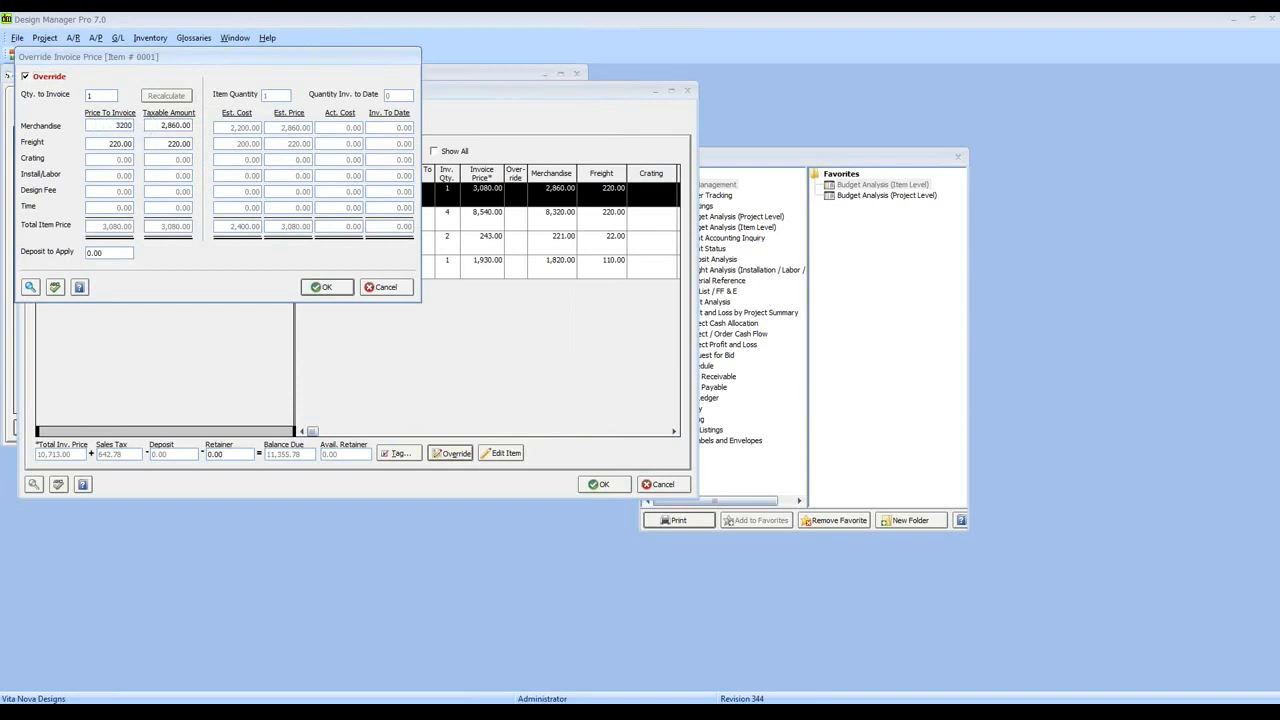
click(326, 288)
Override the chandelier's invoice price, setting its merchandise price to invoice to 1,700
click(204, 244)
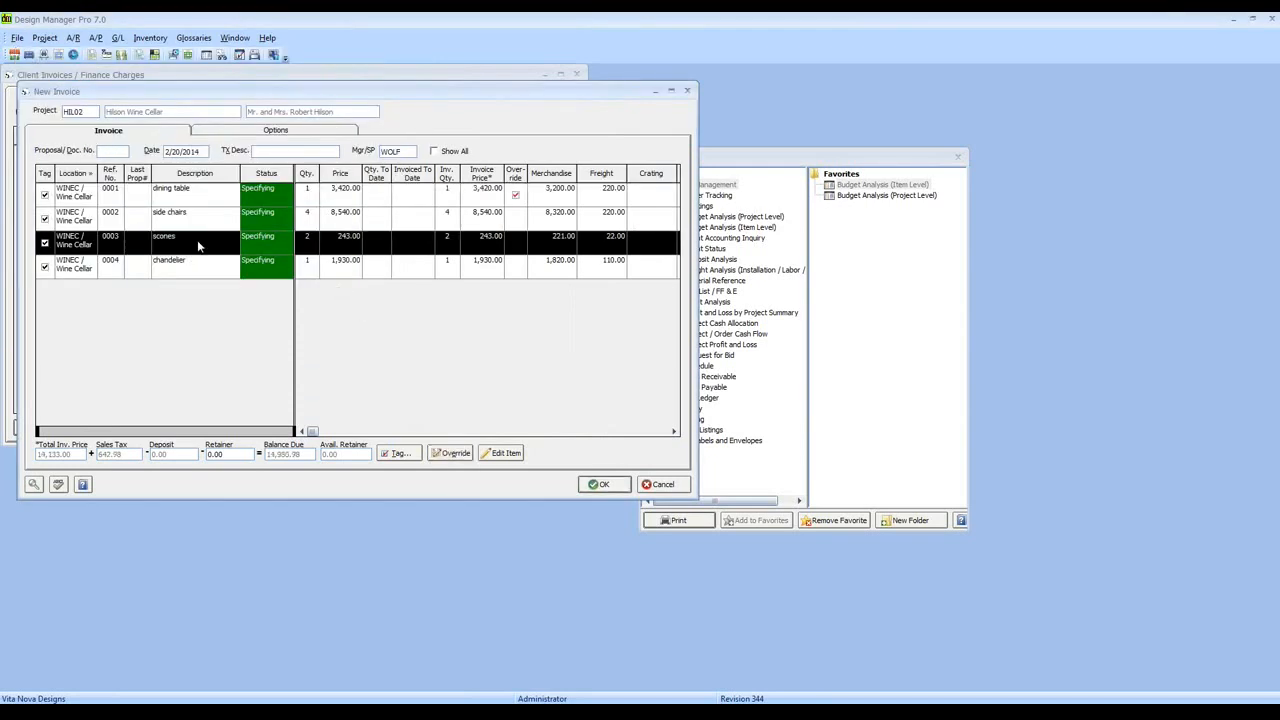
click(275, 276)
click(450, 453)
click(46, 78)
drag(91, 124, 152, 129)
text(1700)
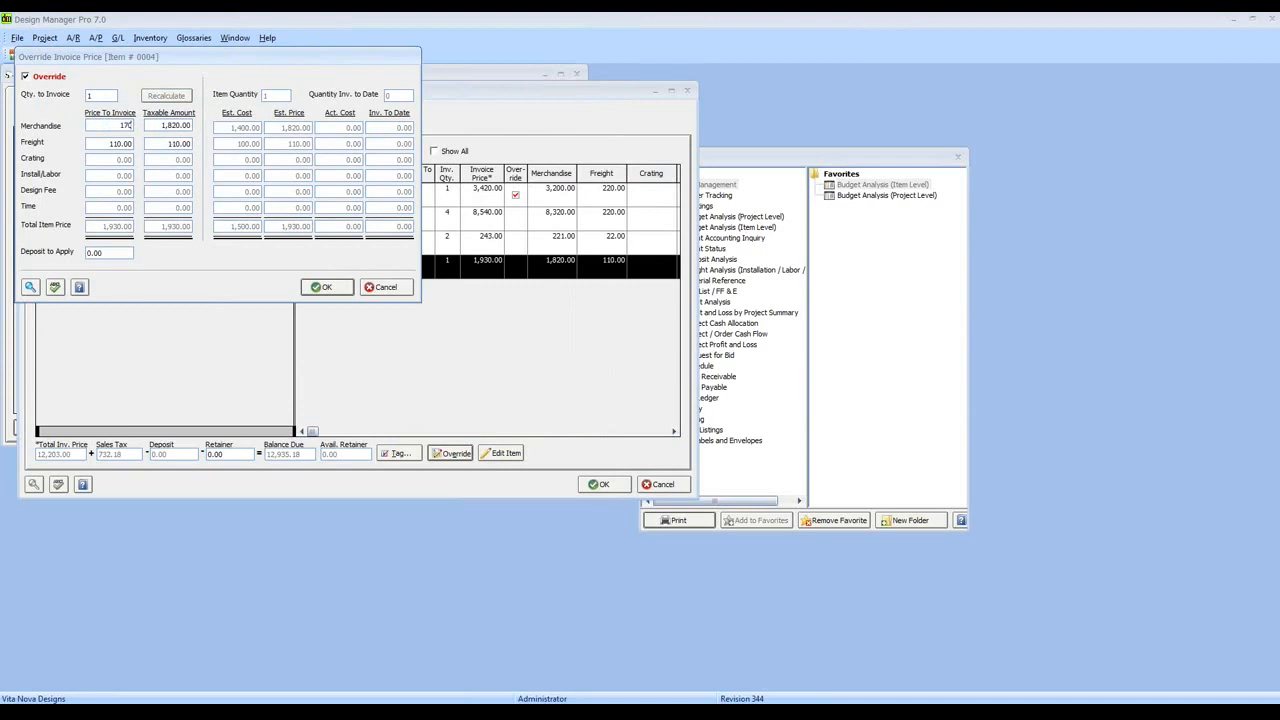
key(Tab)
click(316, 289)
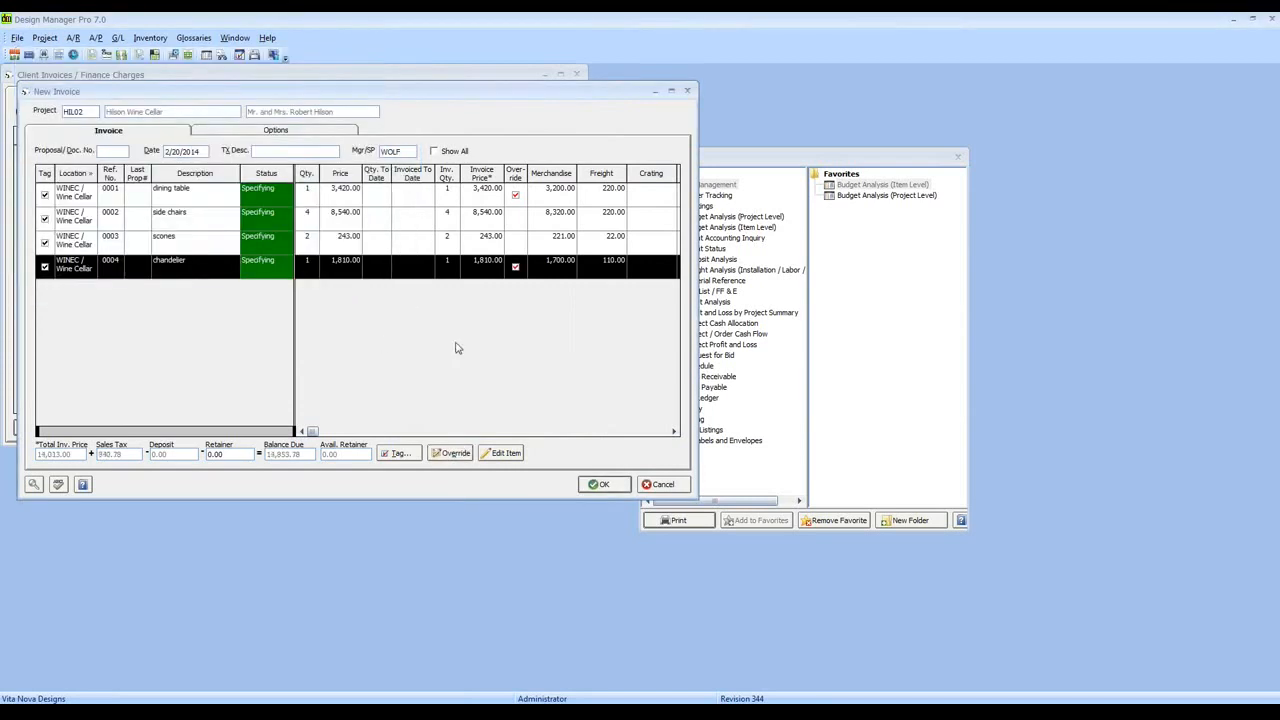
Save the HIL02 invoice, then print it in Residential style with pictures and post it
click(594, 485)
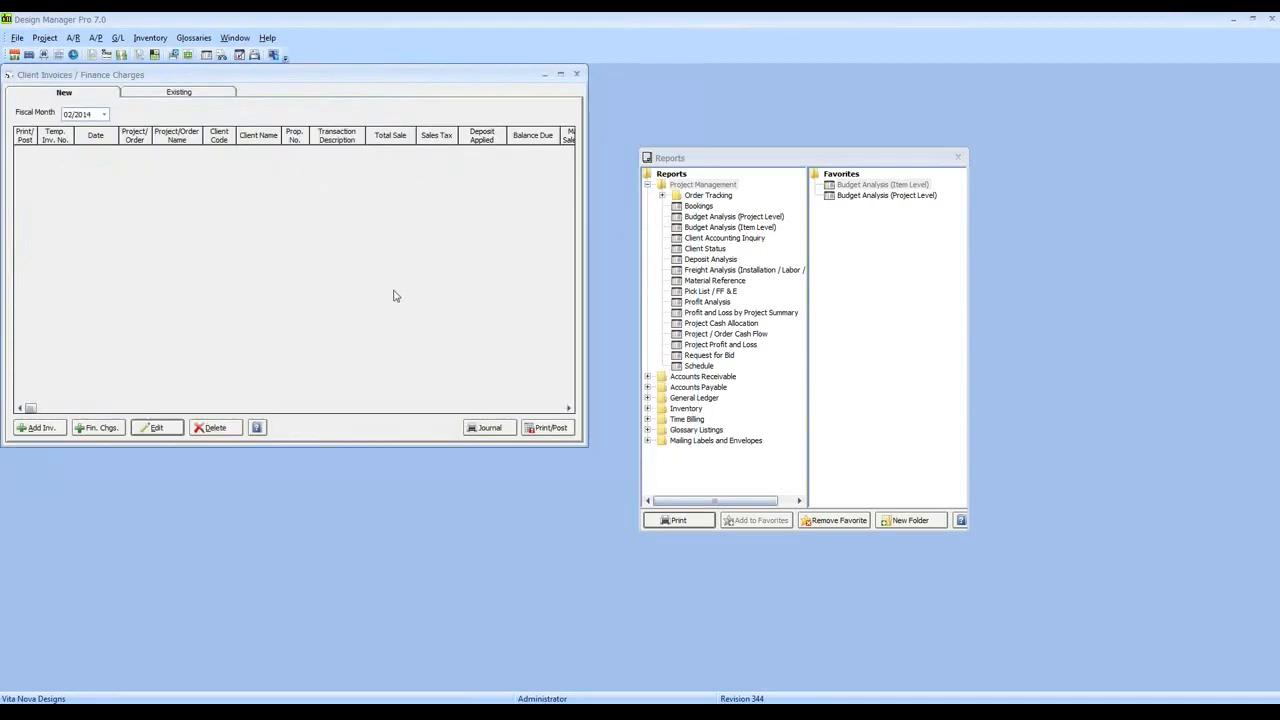
click(549, 428)
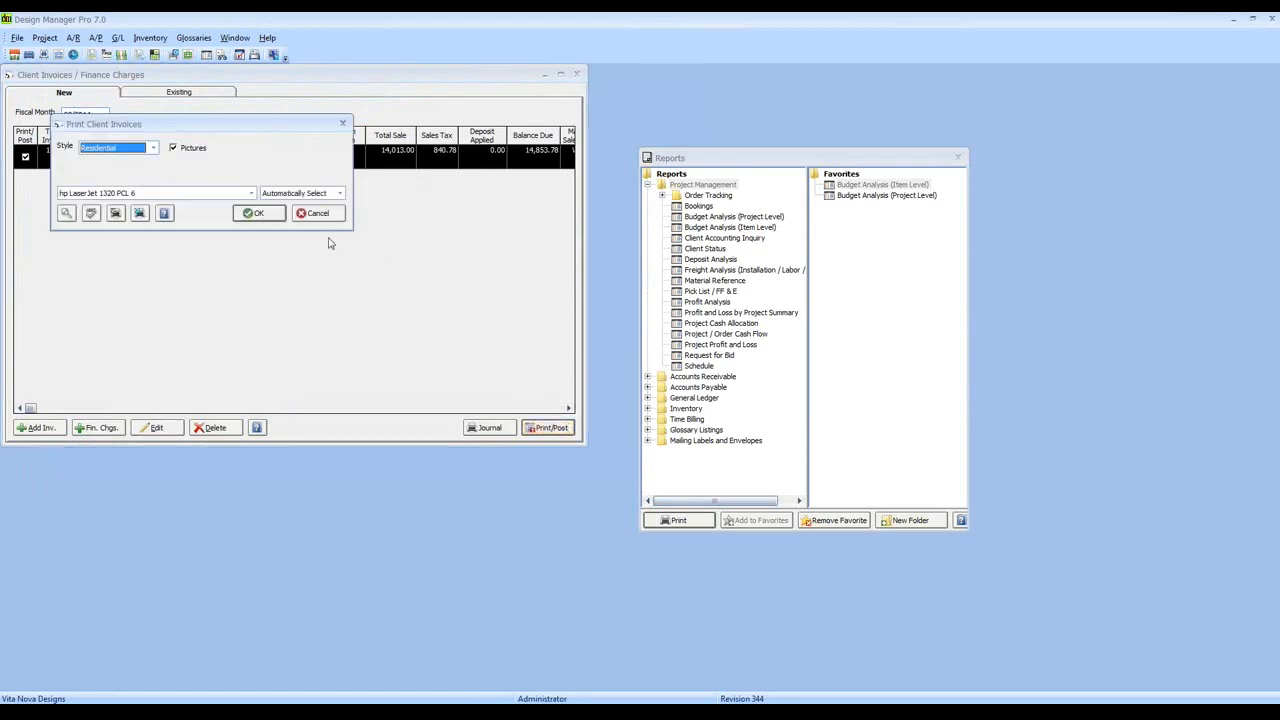
click(258, 213)
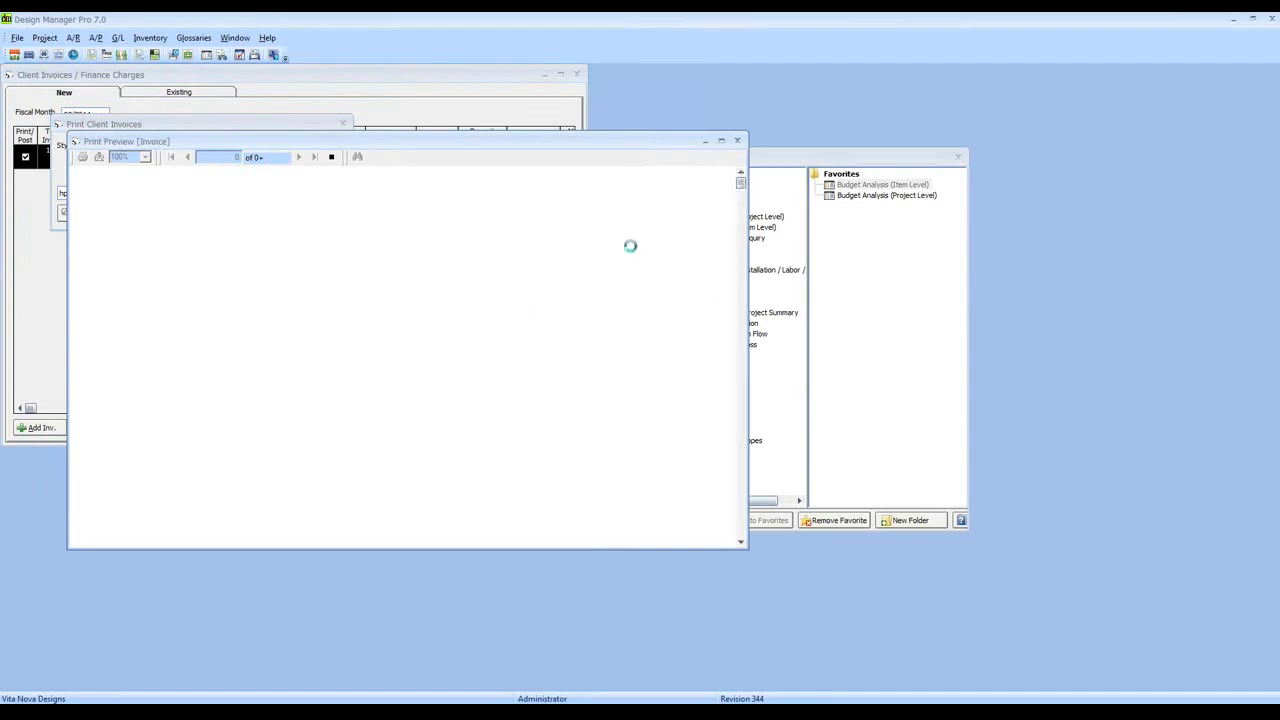
click(737, 140)
click(608, 397)
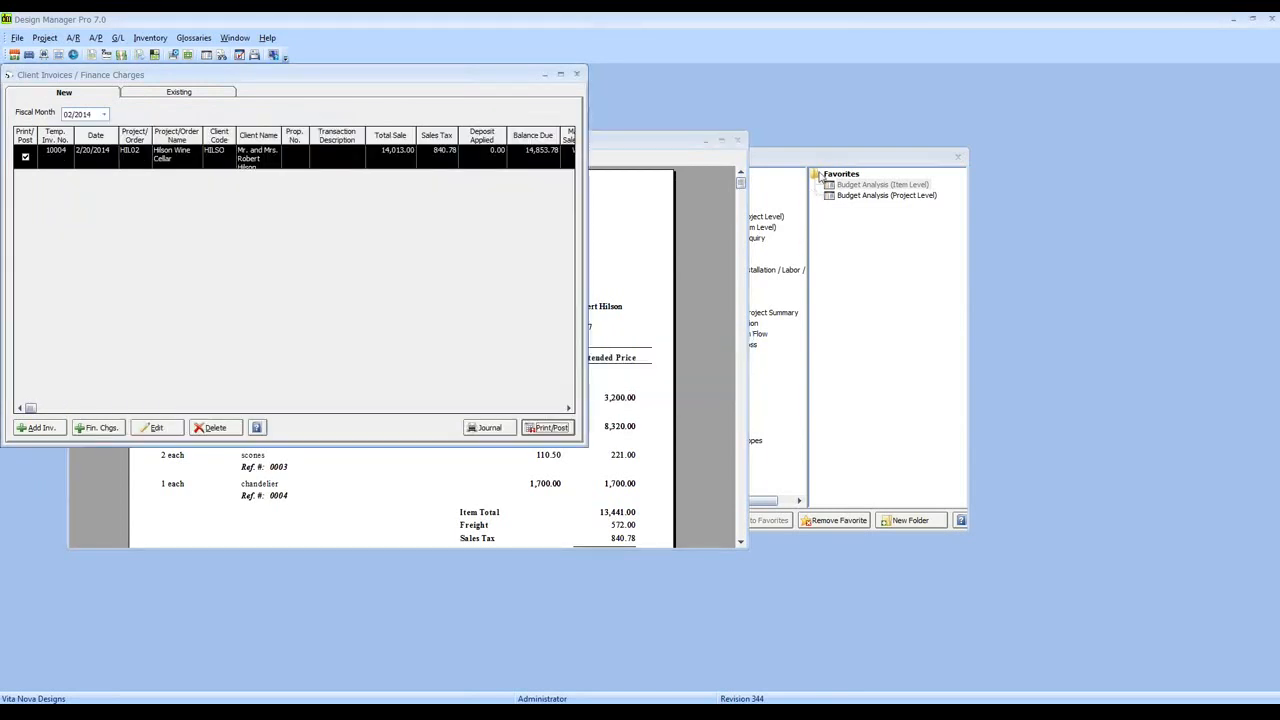
Run the item-level budget analysis for HIL02 in Location Detail format to include the invoiced amounts
double_click(882, 185)
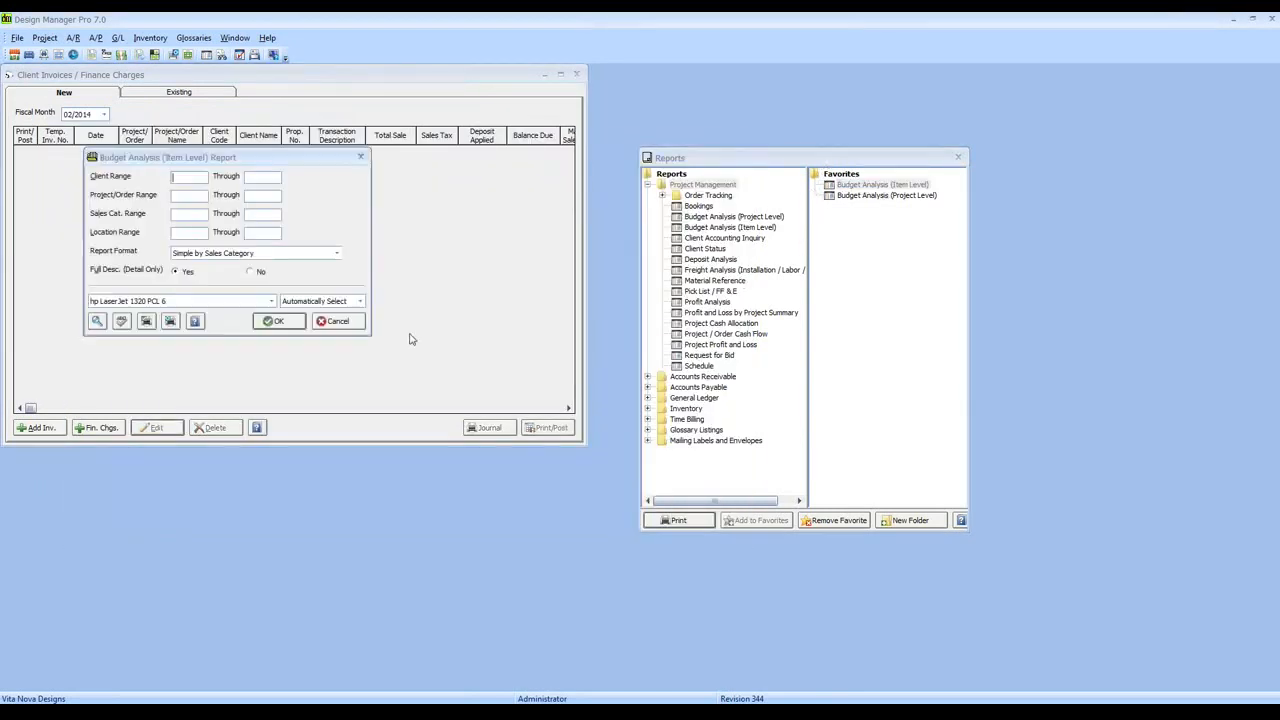
click(190, 196)
text(HIL02)
key(Tab)
click(337, 254)
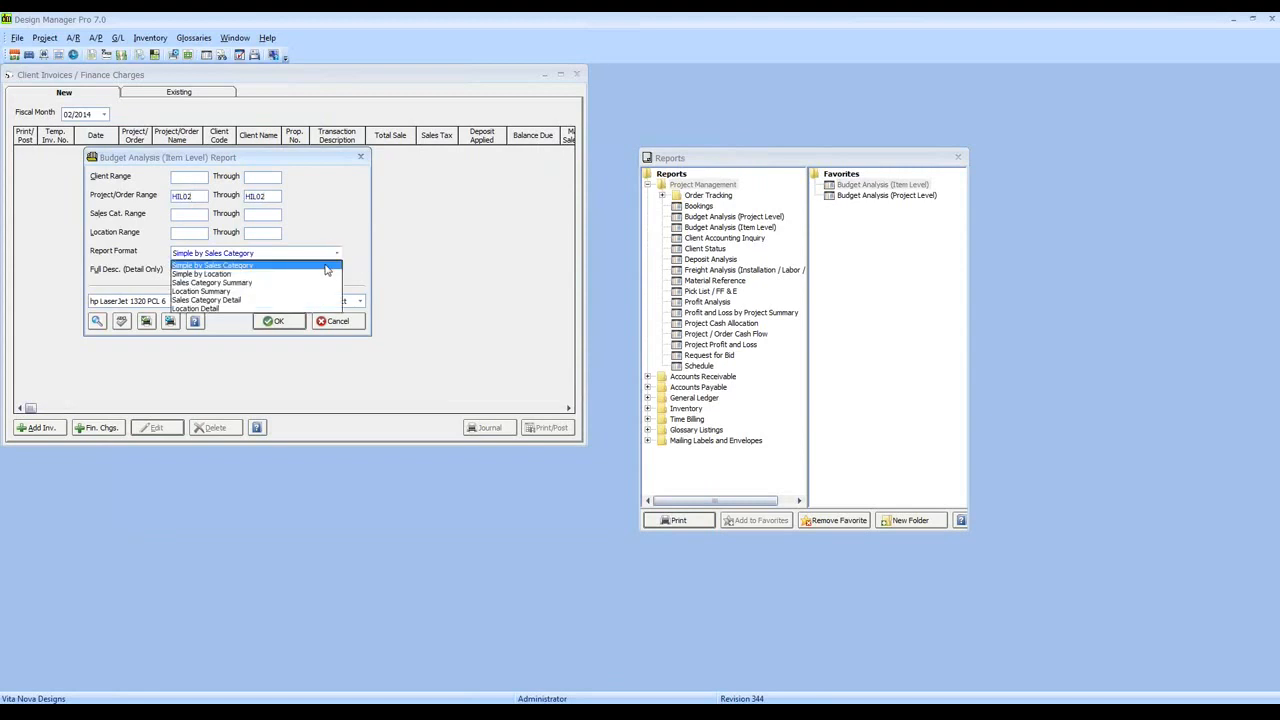
click(291, 308)
click(279, 321)
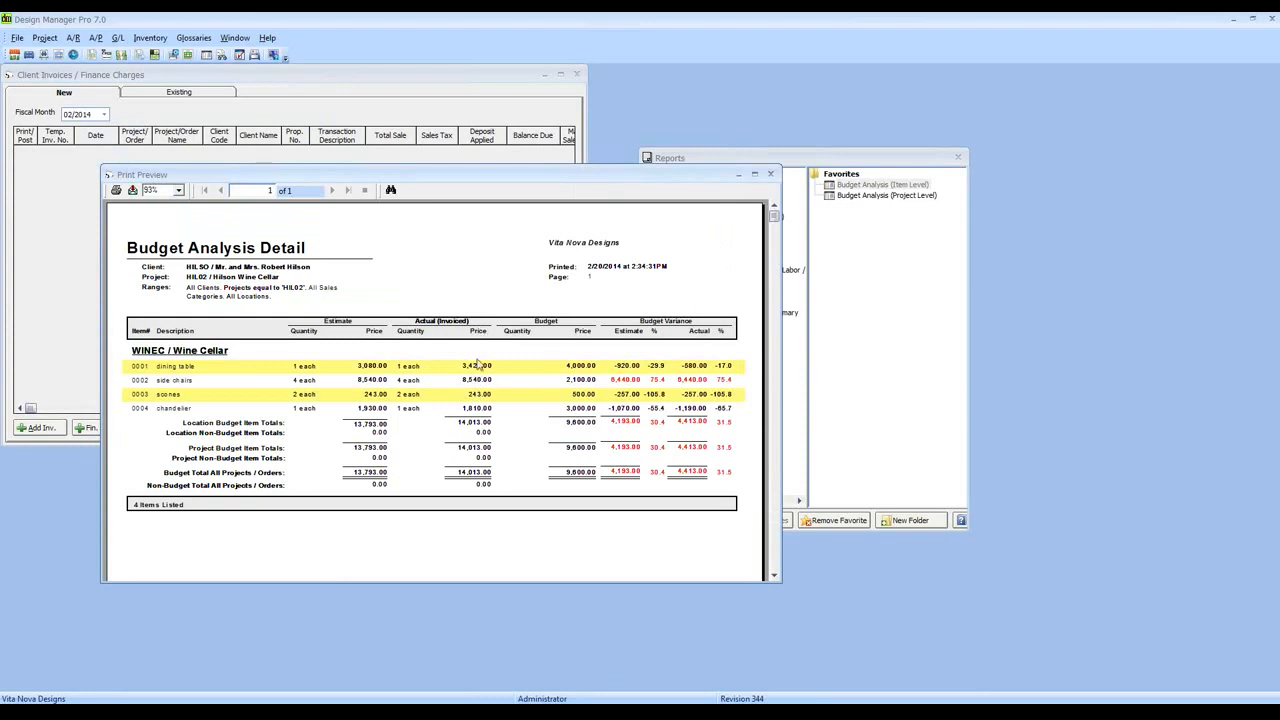
Compare the estimated and actual invoiced prices of the dining table and chandelier in the report, and close the preview
click(379, 369)
click(480, 371)
click(470, 409)
click(770, 174)
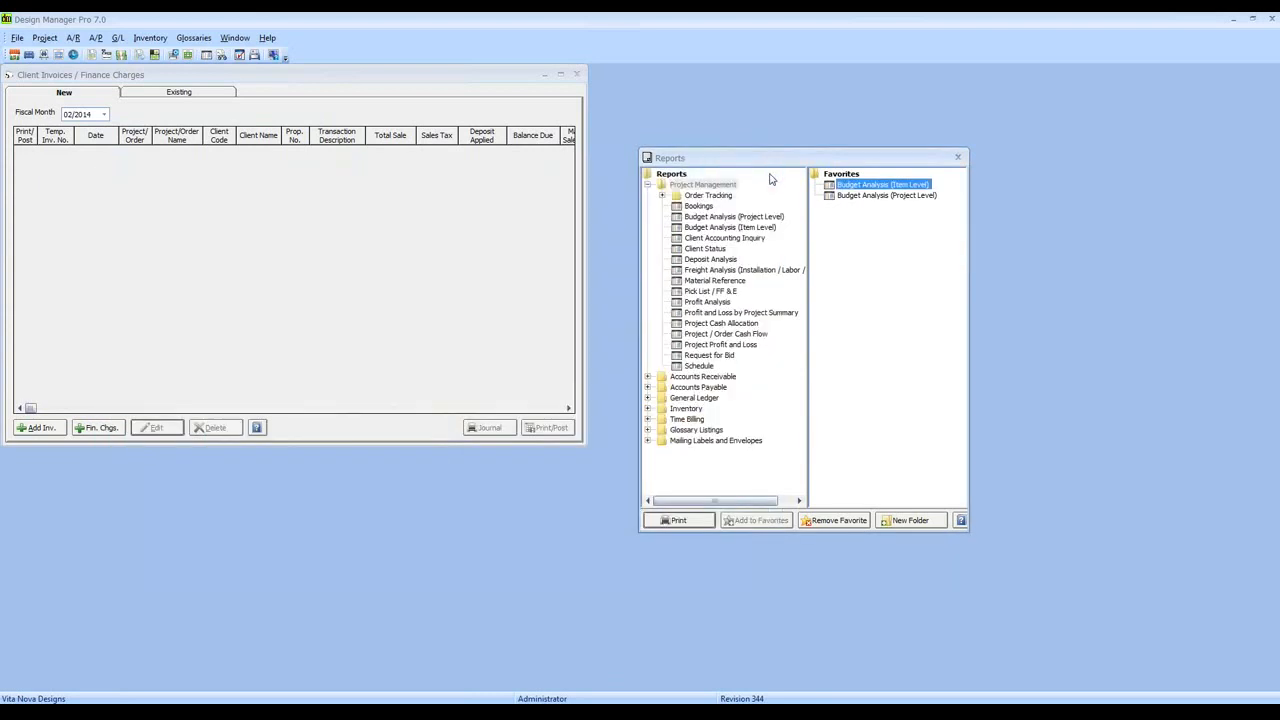